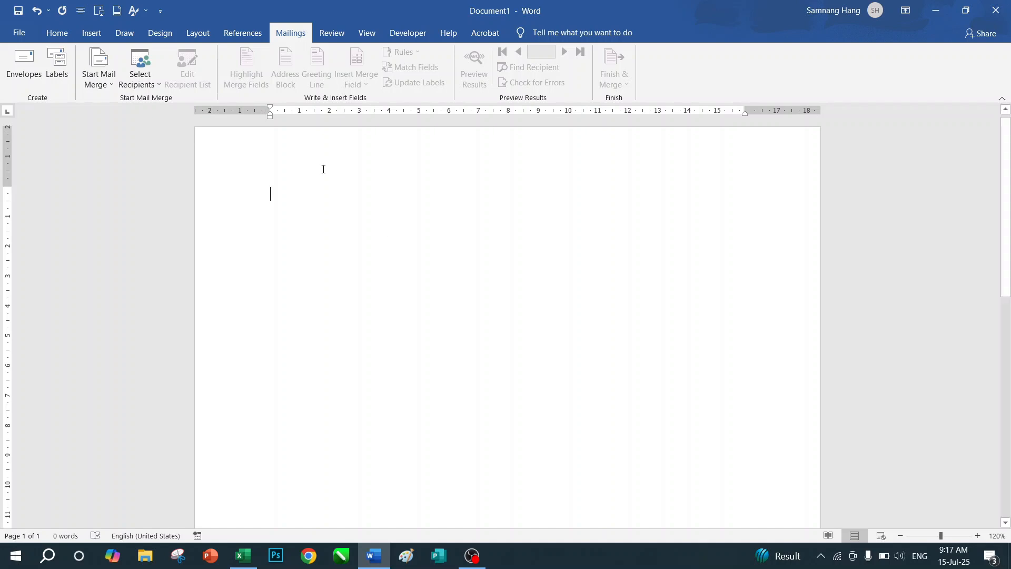
- Insert a table with two columns and two rows at the start of the blank document
{"action": "left_click", "coordinate": [92, 35]}
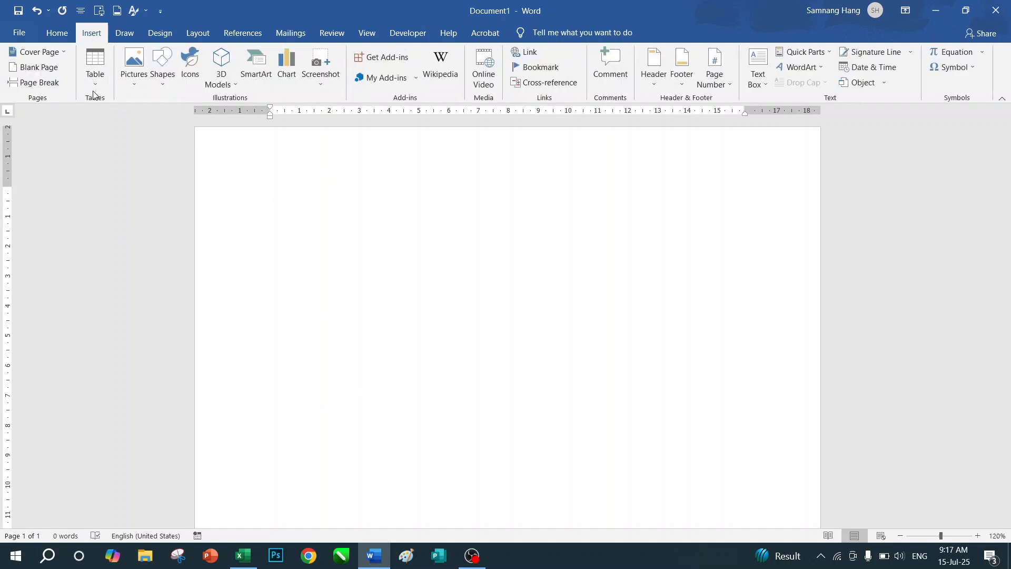
{"action": "left_click", "coordinate": [96, 86]}
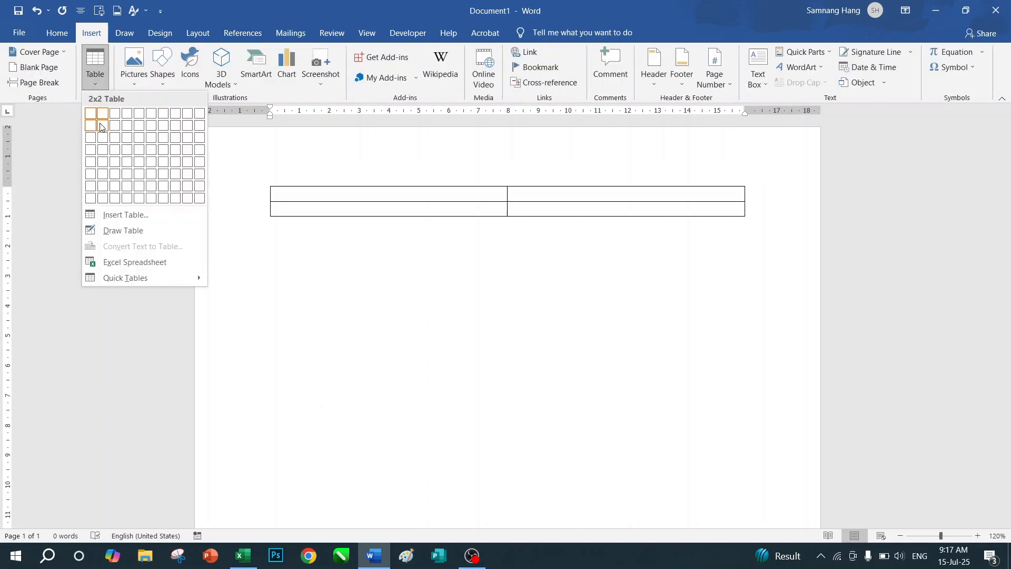
{"action": "key", "text": "Escape"}
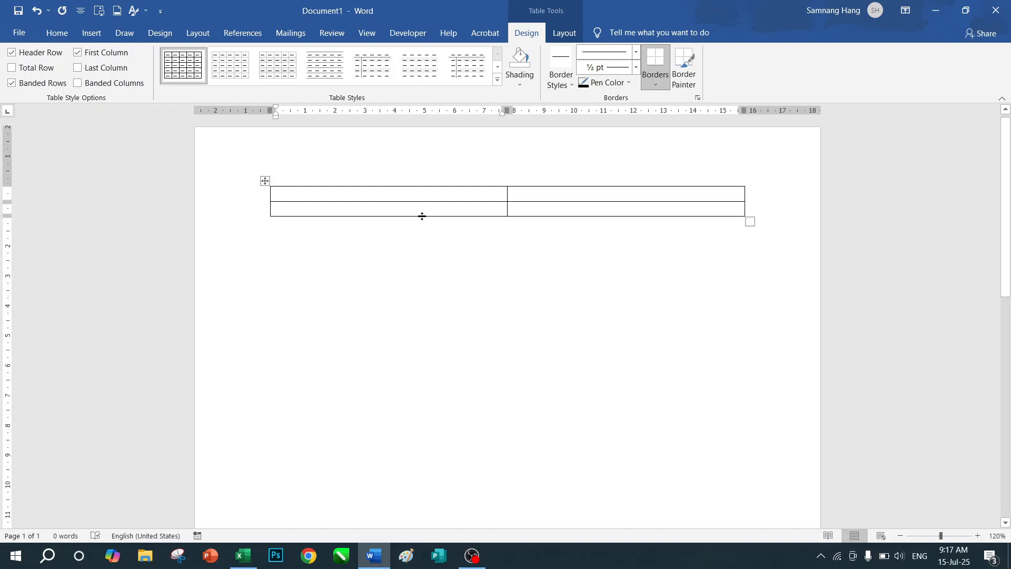
- Stretch the table's bottom row downward and distribute both rows evenly to a height of about 5.74 cm each
{"action": "left_click_drag", "start_coordinate": [422, 216], "coordinate": [441, 389]}
{"action": "scroll", "coordinate": [441, 388], "scroll_direction": "up", "scroll_amount": 3}
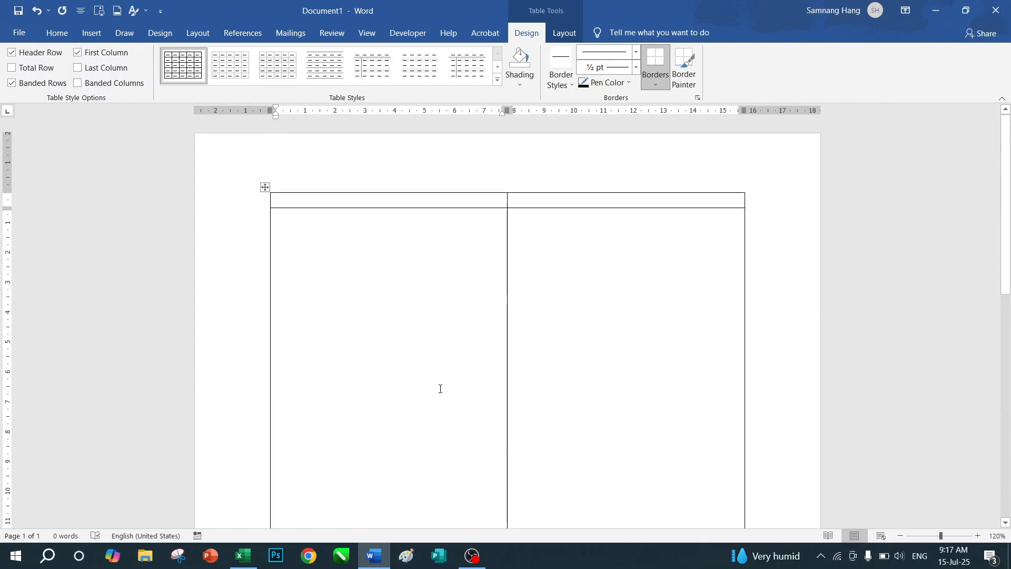
{"action": "left_click", "coordinate": [265, 187]}
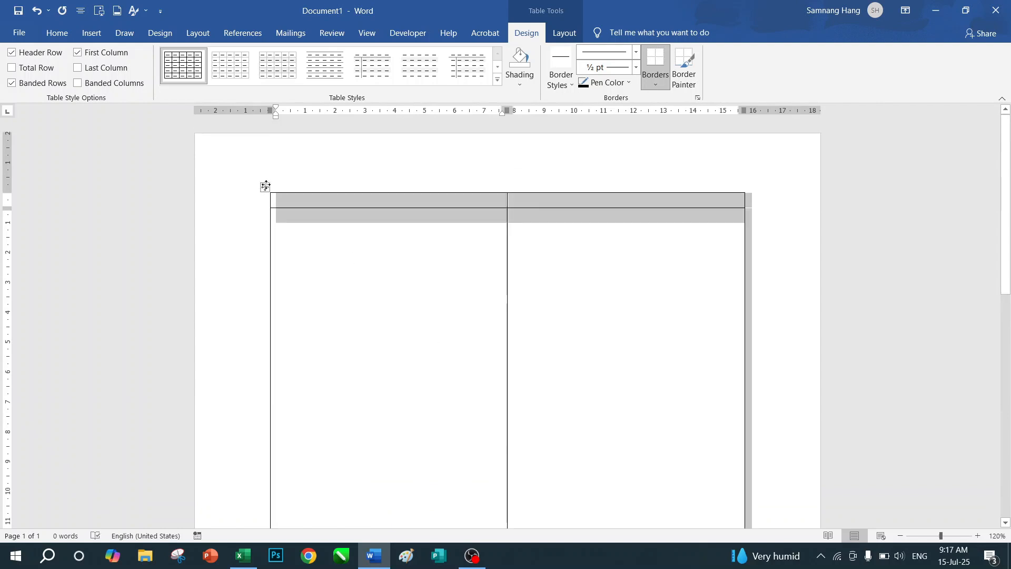
{"action": "left_click", "coordinate": [564, 33]}
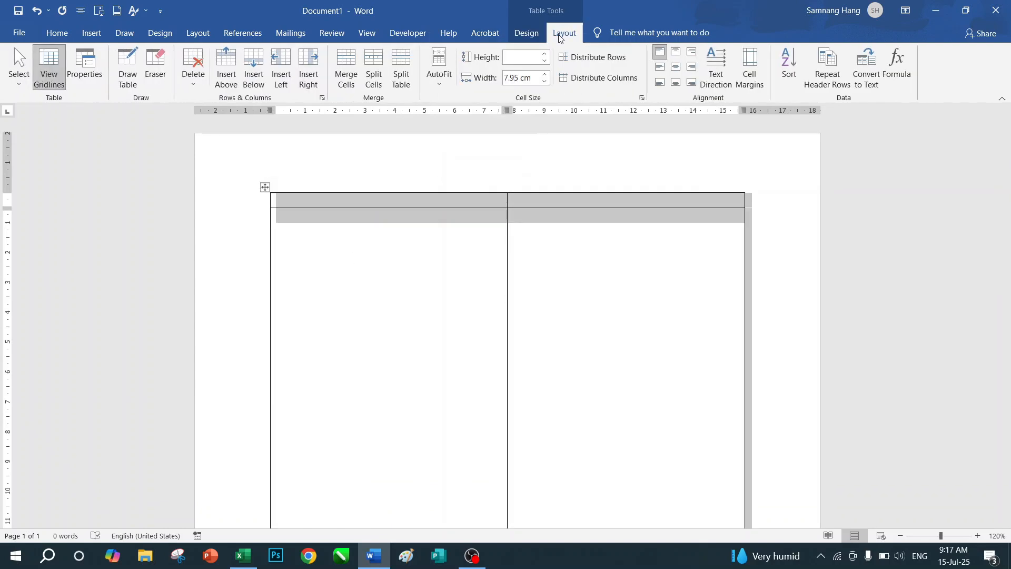
{"action": "left_click", "coordinate": [574, 58]}
{"action": "scroll", "coordinate": [524, 258], "scroll_direction": "down", "scroll_amount": 5}
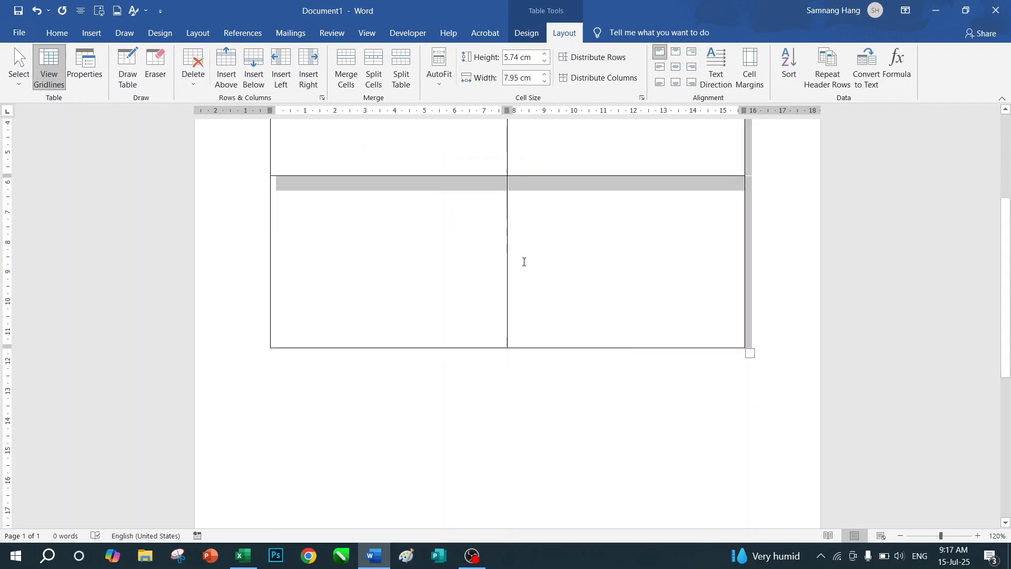
{"action": "scroll", "coordinate": [491, 276], "scroll_direction": "up", "scroll_amount": 8}
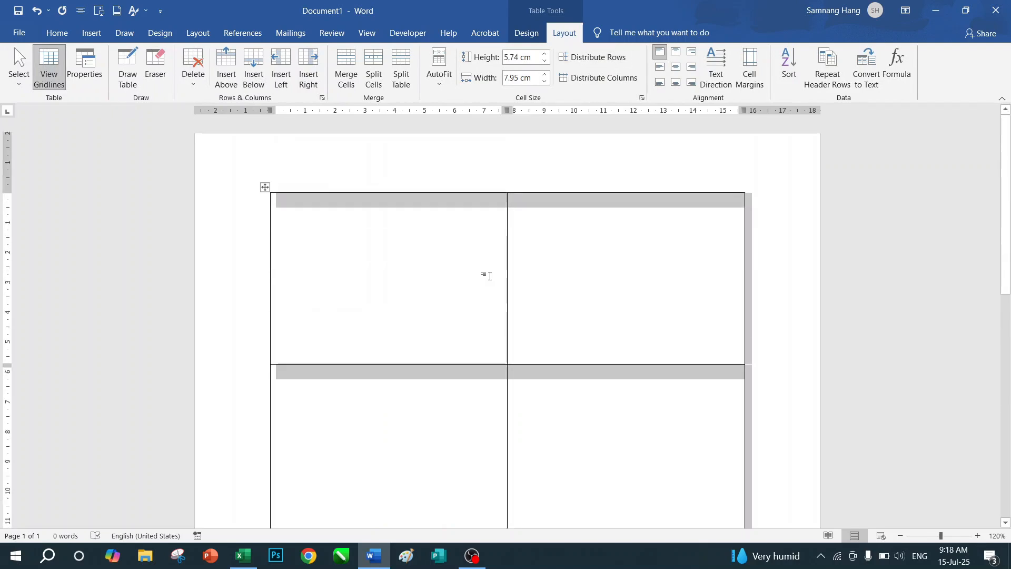
- Stretch the table's bottom row further down the page to a height of about 10.24 cm
{"action": "scroll", "coordinate": [490, 276], "scroll_direction": "down", "scroll_amount": 4}
{"action": "left_click", "coordinate": [438, 322]}
{"action": "scroll", "coordinate": [438, 322], "scroll_direction": "up", "scroll_amount": 3}
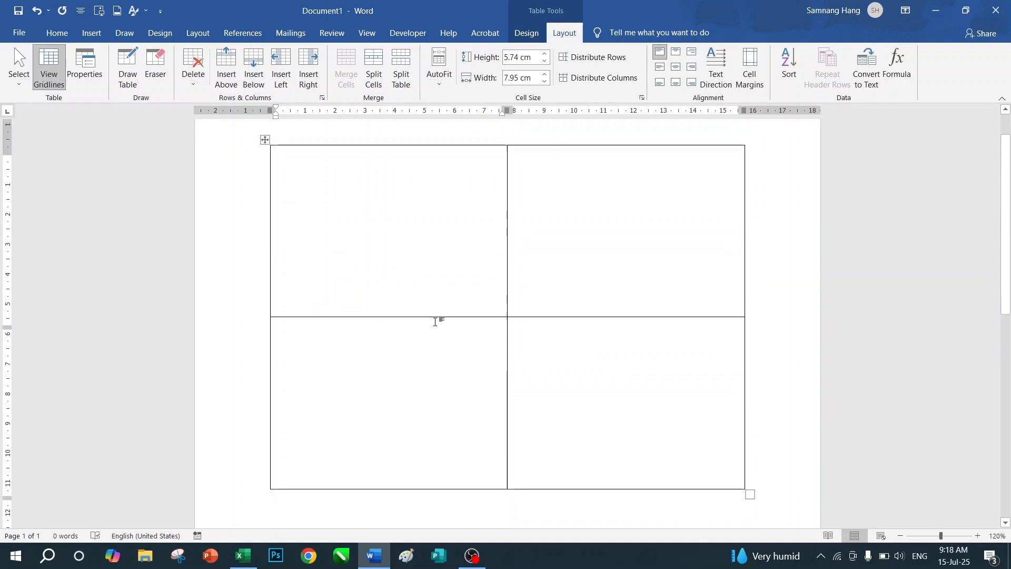
{"action": "scroll", "coordinate": [435, 322], "scroll_direction": "down", "scroll_amount": 1}
{"action": "scroll", "coordinate": [435, 322], "scroll_direction": "down", "scroll_amount": 3}
{"action": "scroll", "coordinate": [435, 321], "scroll_direction": "up", "scroll_amount": 4}
{"action": "scroll", "coordinate": [432, 322], "scroll_direction": "down", "scroll_amount": 8}
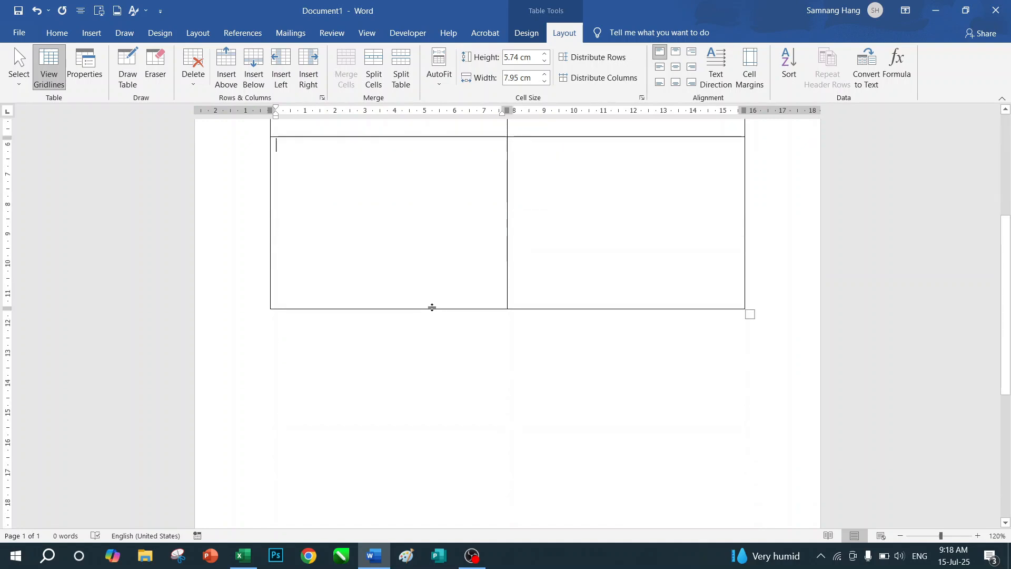
{"action": "left_click_drag", "start_coordinate": [431, 308], "coordinate": [441, 440]}
{"action": "scroll", "coordinate": [442, 441], "scroll_direction": "up", "scroll_amount": 5}
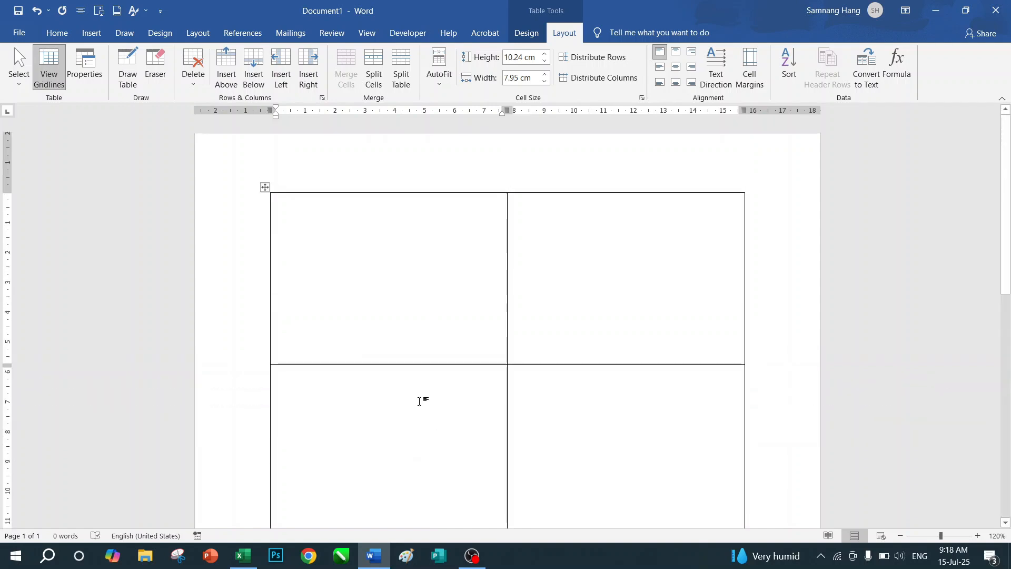
- Distribute the rows of the whole table evenly to a height of about 7.99 cm each
{"action": "left_click", "coordinate": [265, 187]}
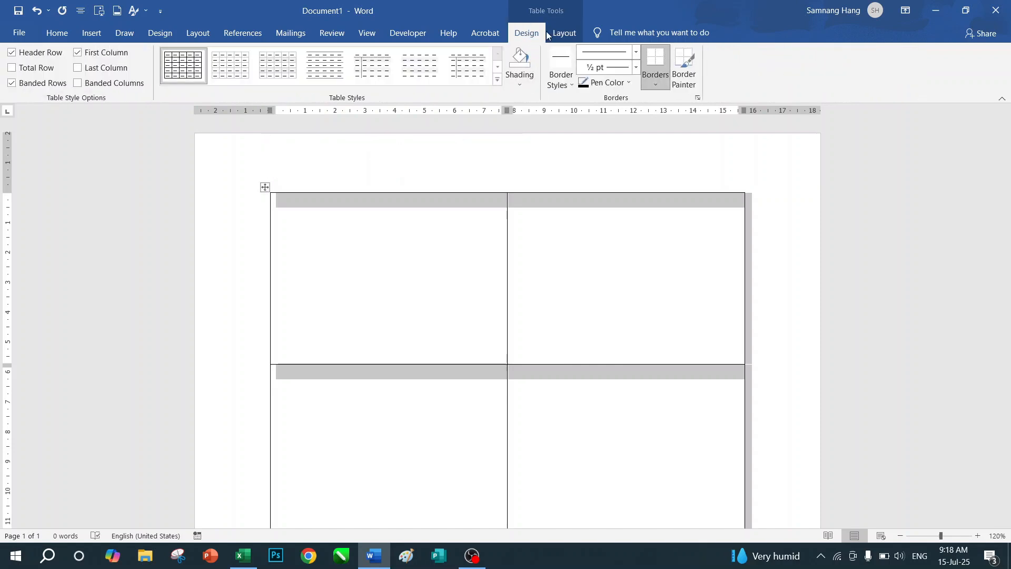
{"action": "left_click", "coordinate": [564, 36]}
{"action": "left_click", "coordinate": [581, 55]}
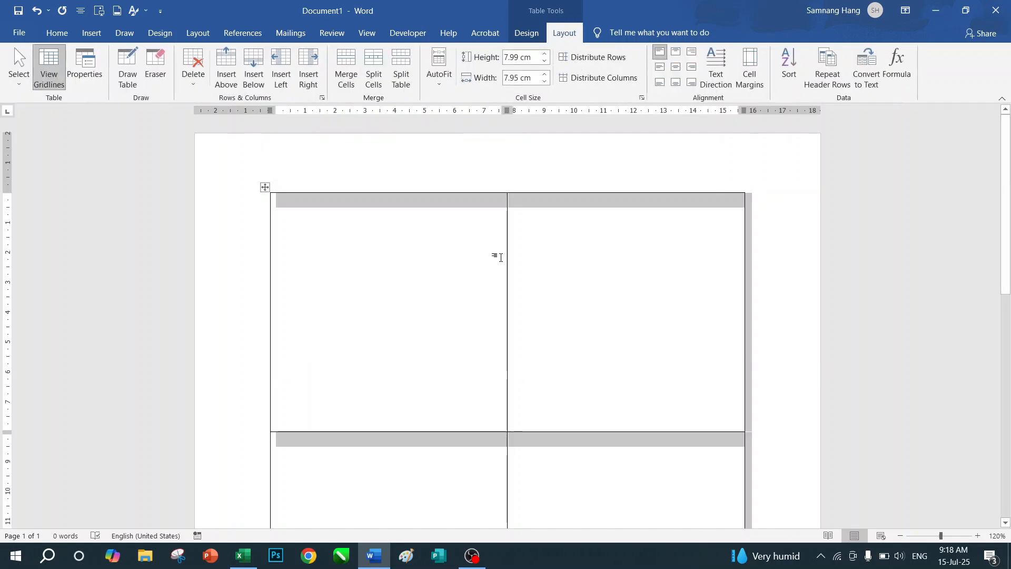
{"action": "scroll", "coordinate": [498, 257], "scroll_direction": "down", "scroll_amount": 6}
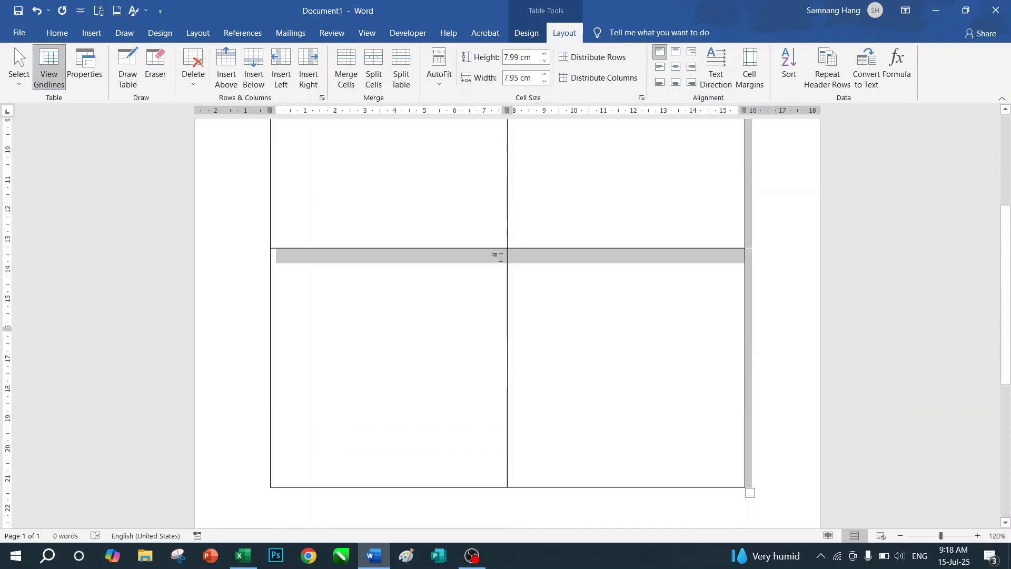
{"action": "scroll", "coordinate": [499, 256], "scroll_direction": "up", "scroll_amount": 5}
{"action": "scroll", "coordinate": [498, 256], "scroll_direction": "up", "scroll_amount": 1}
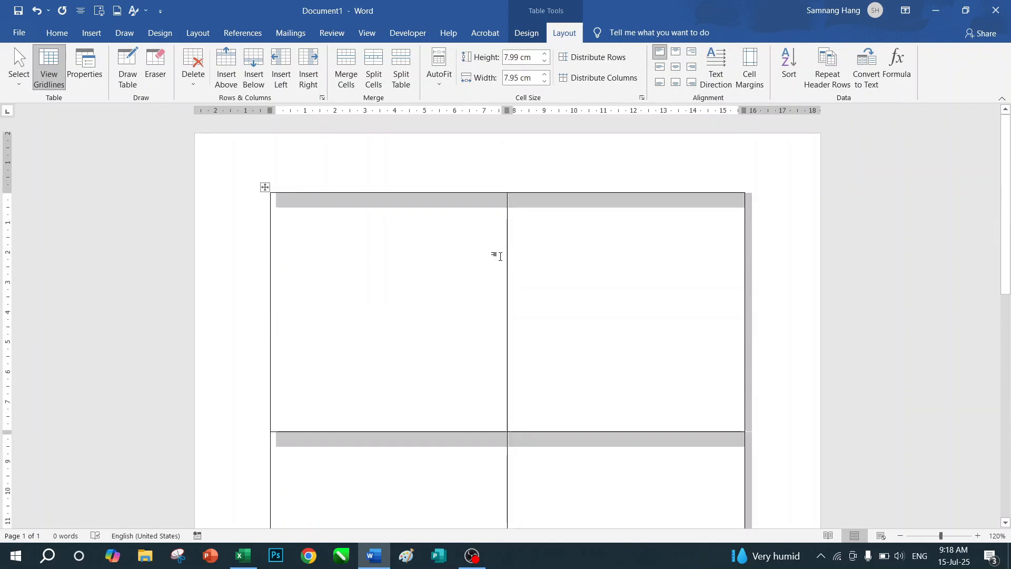
- Insert a nested table with four columns and eight rows inside the upper-left cell of the large table
{"action": "left_click", "coordinate": [318, 210]}
{"action": "scroll", "coordinate": [317, 211], "scroll_direction": "down", "scroll_amount": 6}
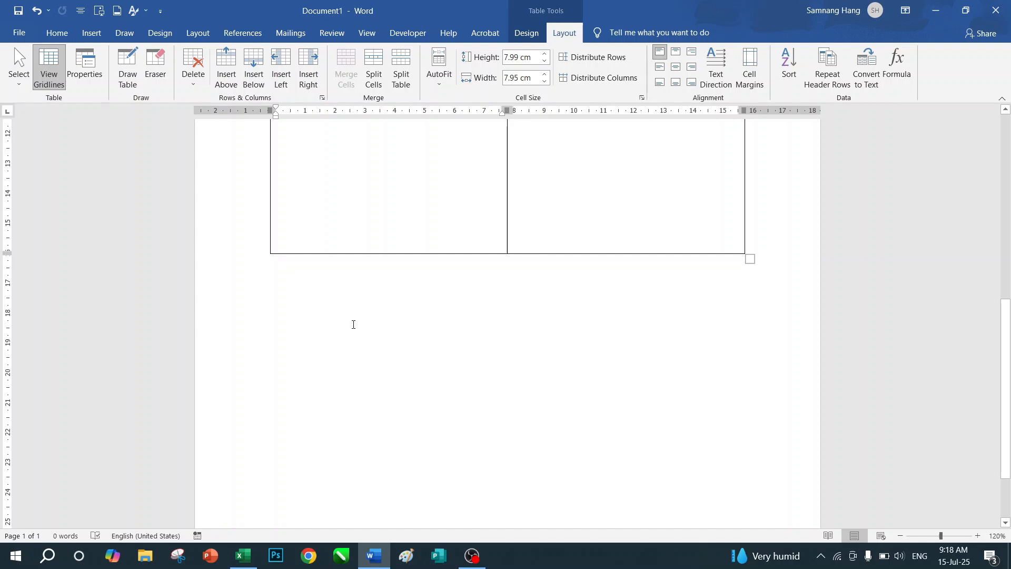
{"action": "scroll", "coordinate": [354, 325], "scroll_direction": "up", "scroll_amount": 7}
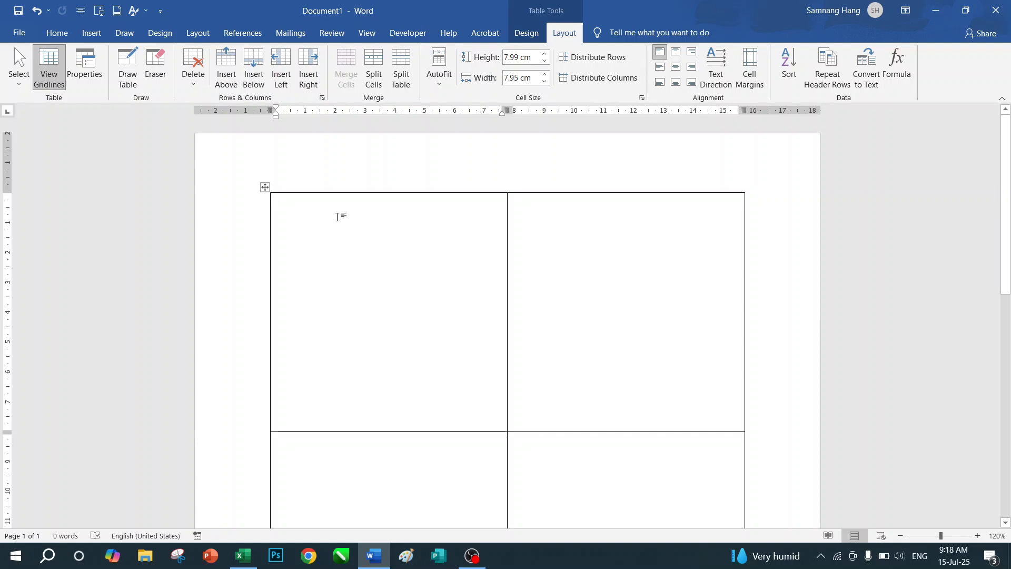
{"action": "left_click", "coordinate": [95, 33]}
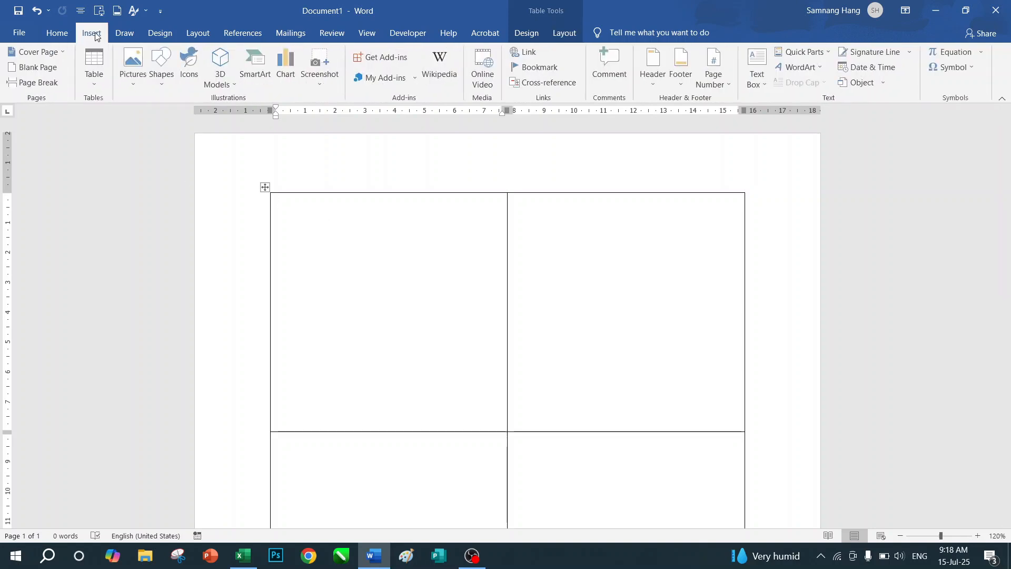
{"action": "left_click", "coordinate": [98, 87]}
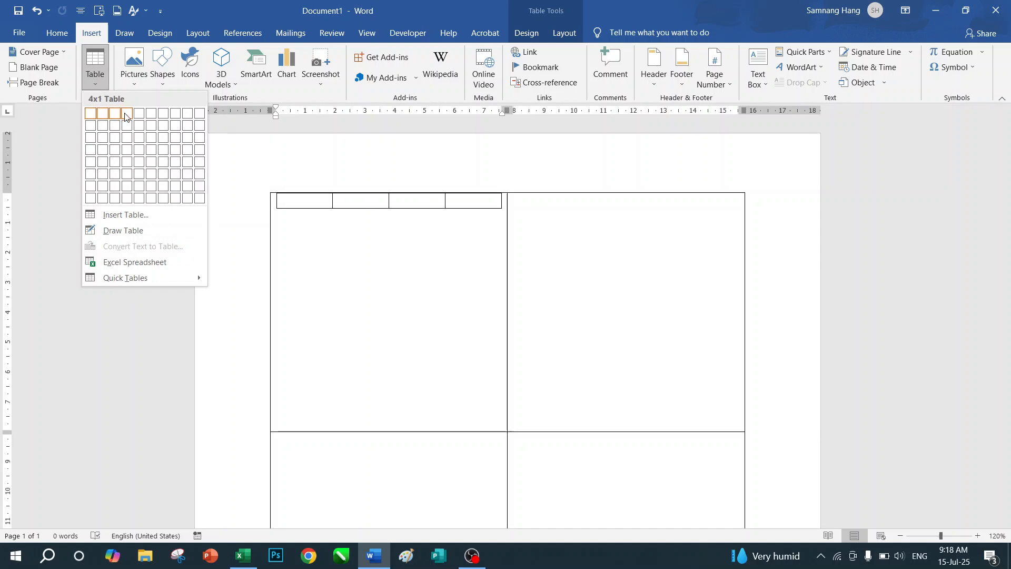
{"action": "left_click", "coordinate": [128, 197]}
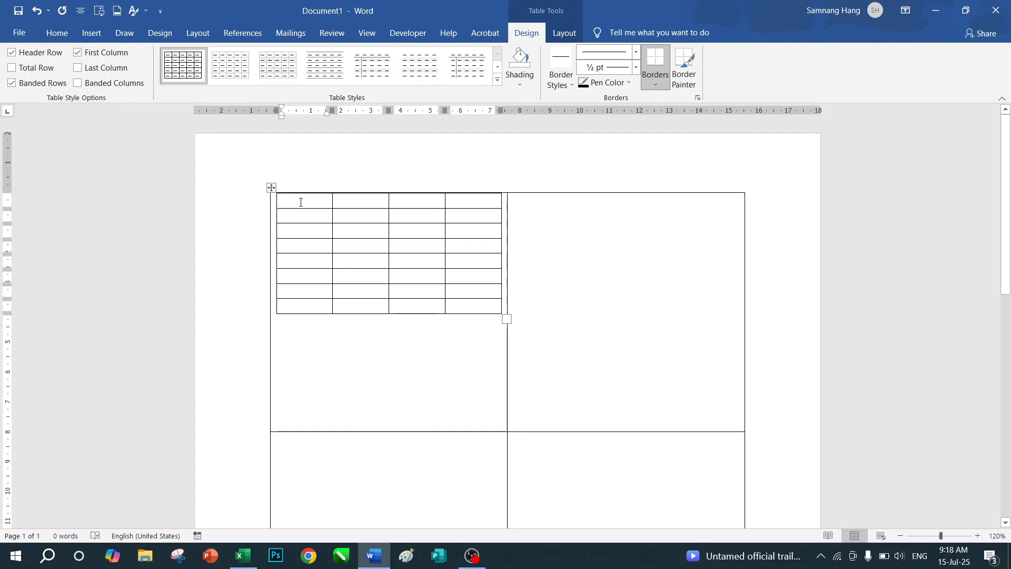
- Merge the four cells of the nested table's first row into a single cell
{"action": "left_click_drag", "start_coordinate": [300, 202], "coordinate": [481, 206]}
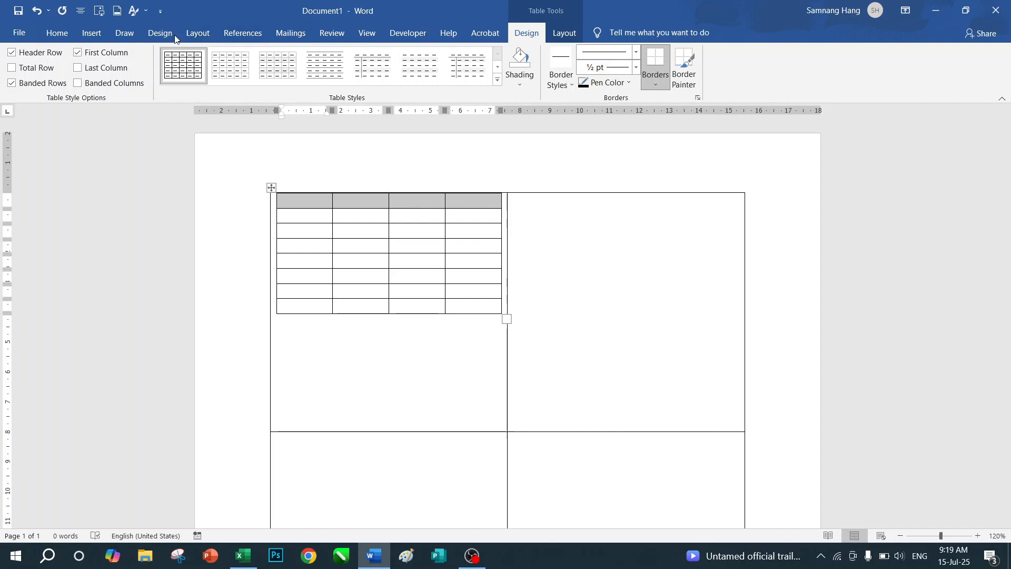
{"action": "right_click", "coordinate": [357, 206]}
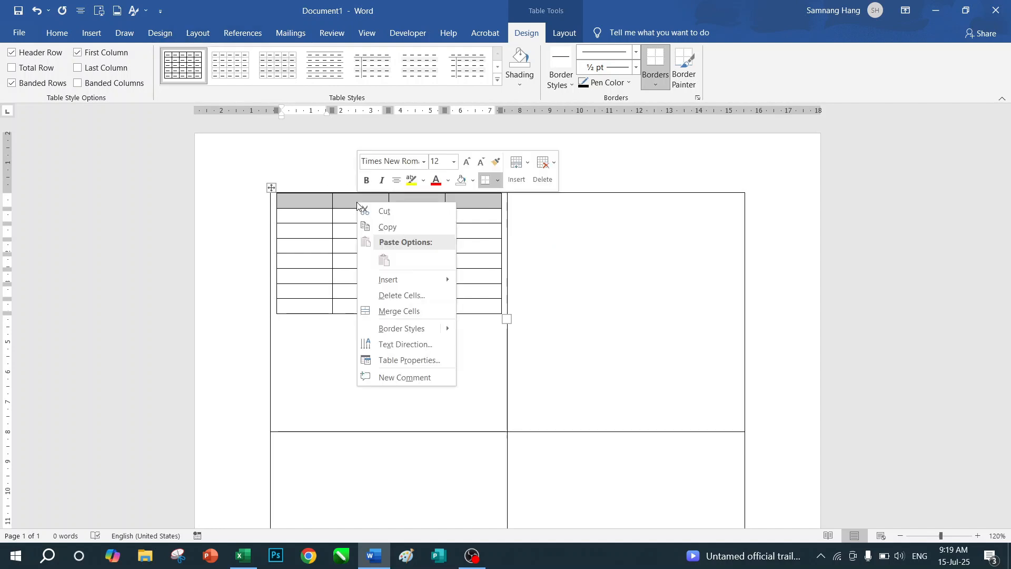
{"action": "left_click", "coordinate": [398, 301]}
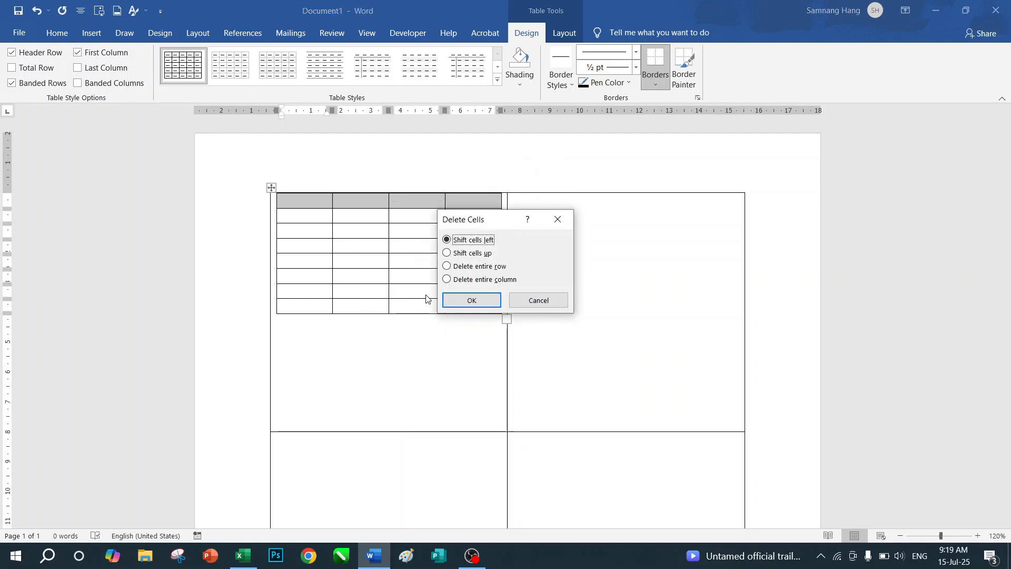
{"action": "key", "text": "Escape"}
{"action": "right_click", "coordinate": [369, 208]}
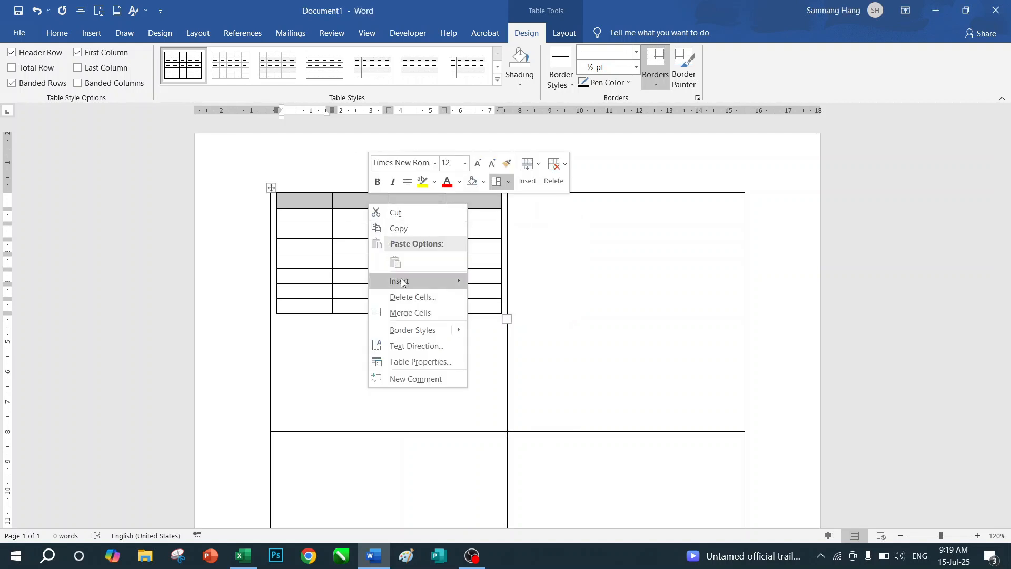
{"action": "left_click", "coordinate": [410, 311]}
- Enter the labels "Emp ID" and "Emp Name" in the first and third cells of the nested table's second row
{"action": "left_click", "coordinate": [307, 216]}
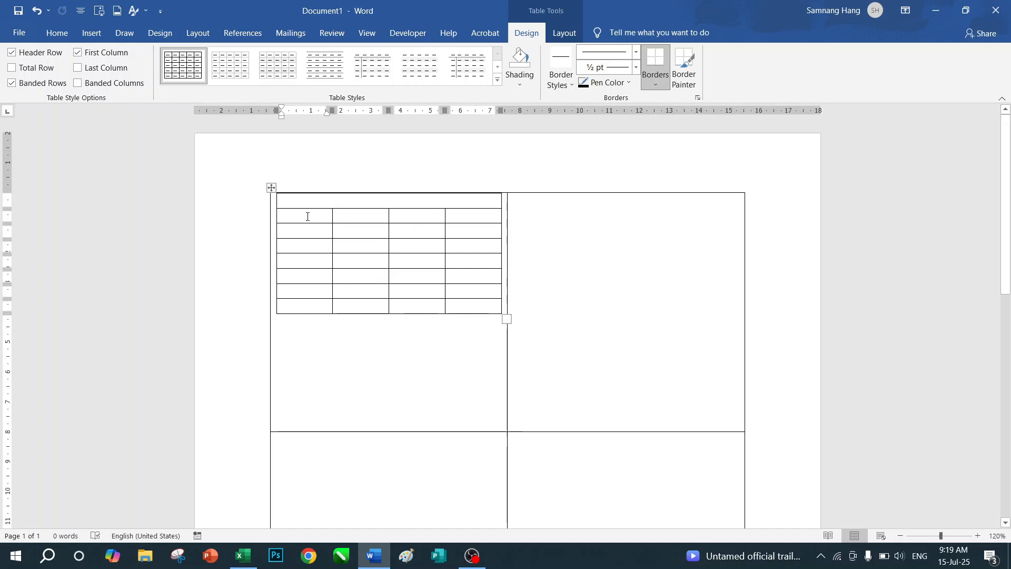
{"action": "type", "text": "Emp"}
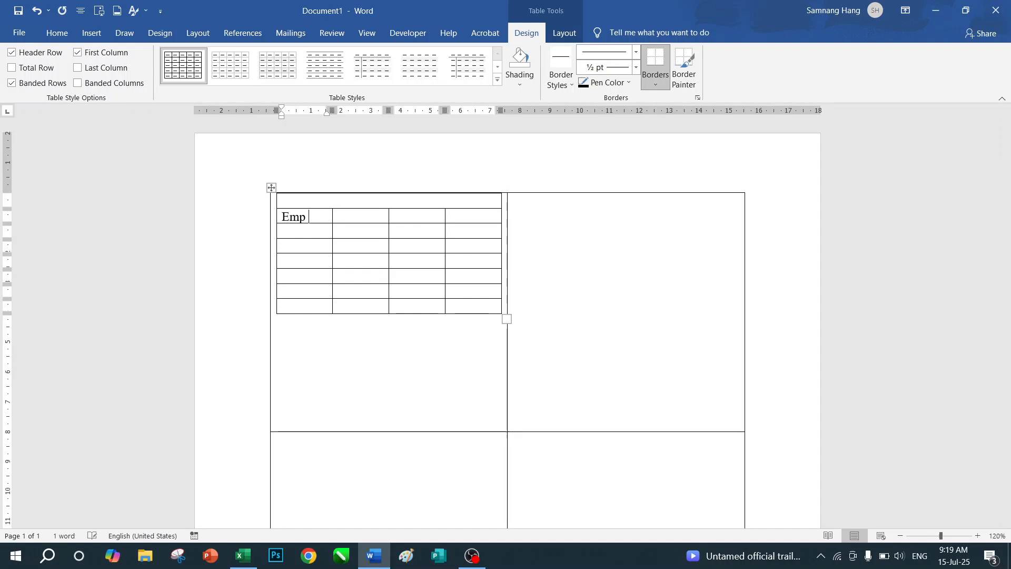
{"action": "type", "text": " ID"}
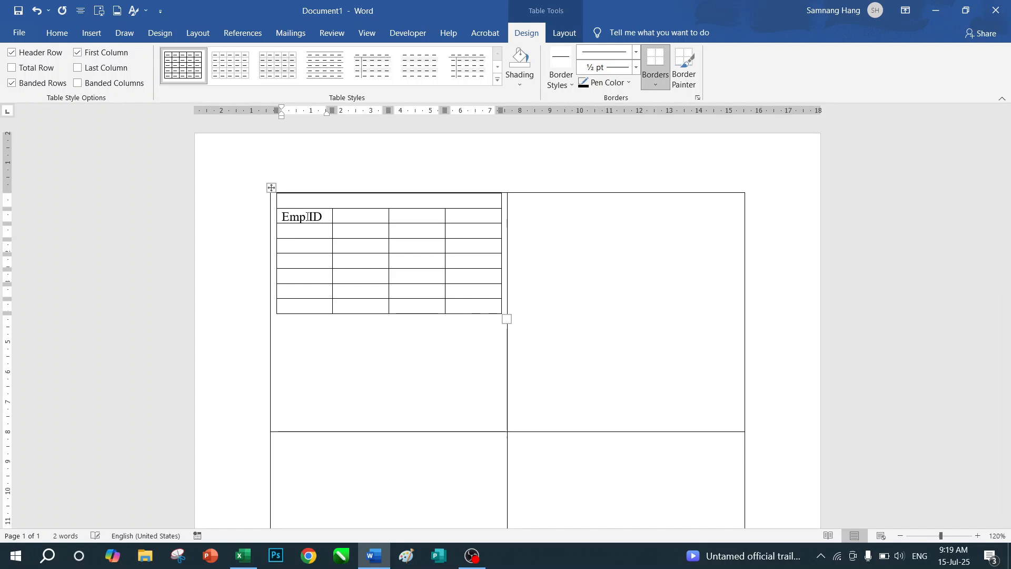
{"action": "left_click", "coordinate": [349, 217]}
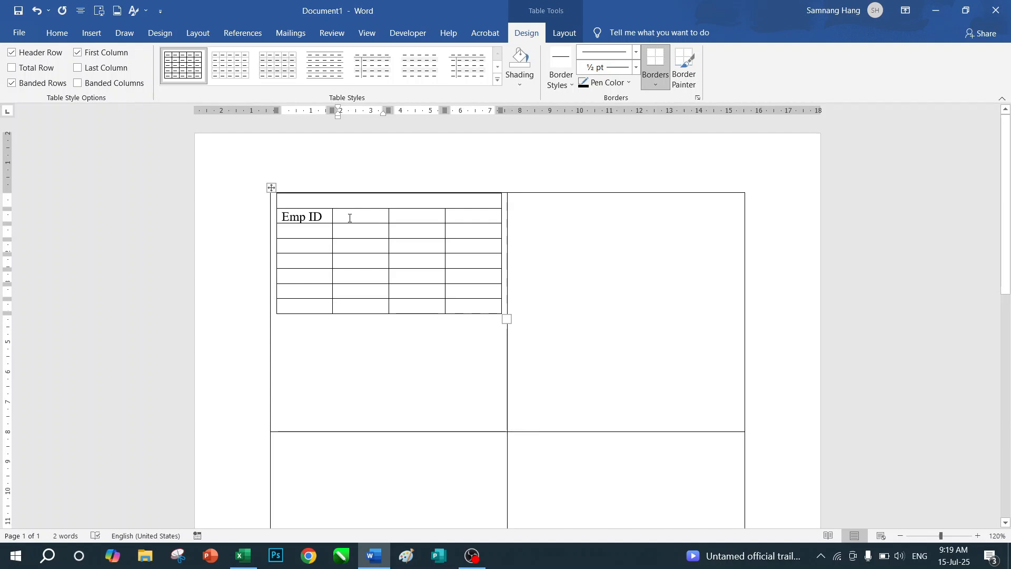
{"action": "left_click", "coordinate": [398, 216]}
{"action": "type", "text": "E"}
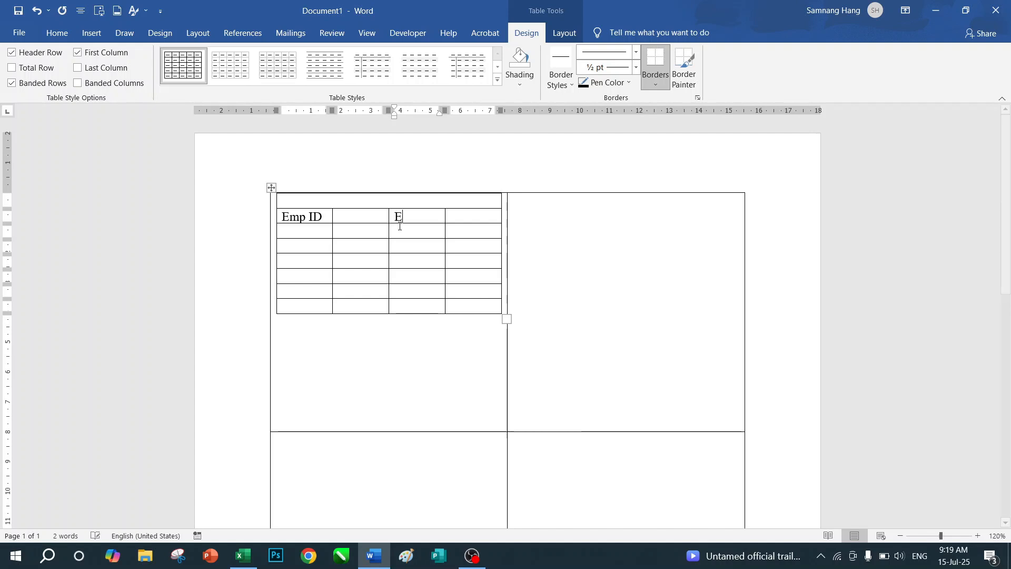
{"action": "type", "text": "mp Name"}
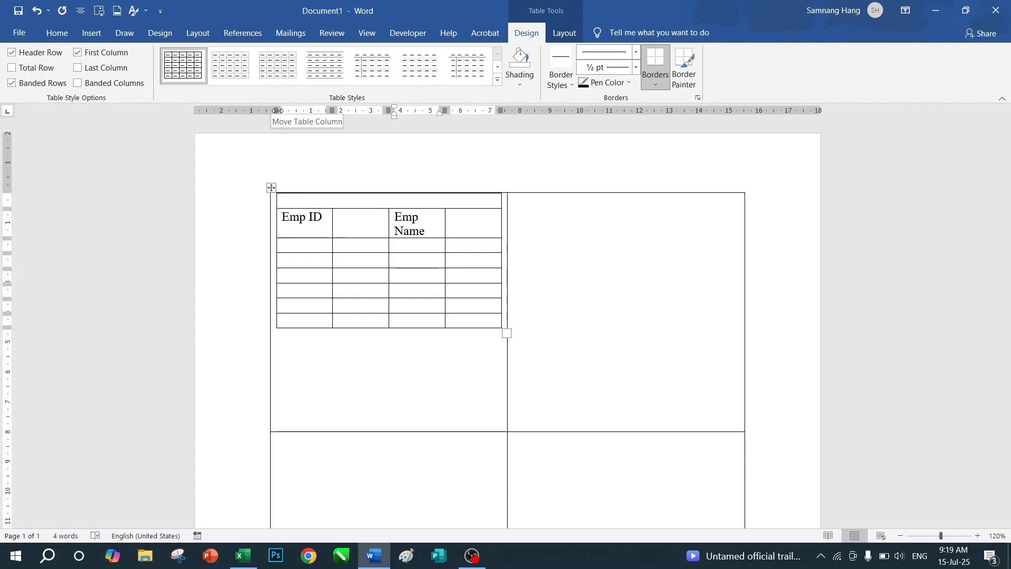
- Enter the labels "Title" and "Hired Date" in the first and third cells of the nested table's third row
{"action": "left_click", "coordinate": [304, 250]}
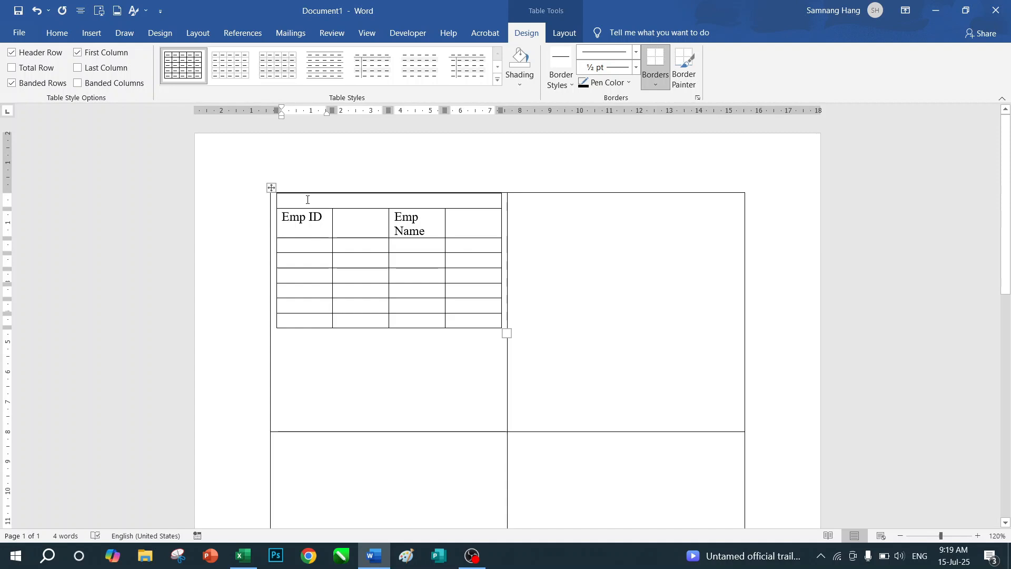
{"action": "type", "text": "Title"}
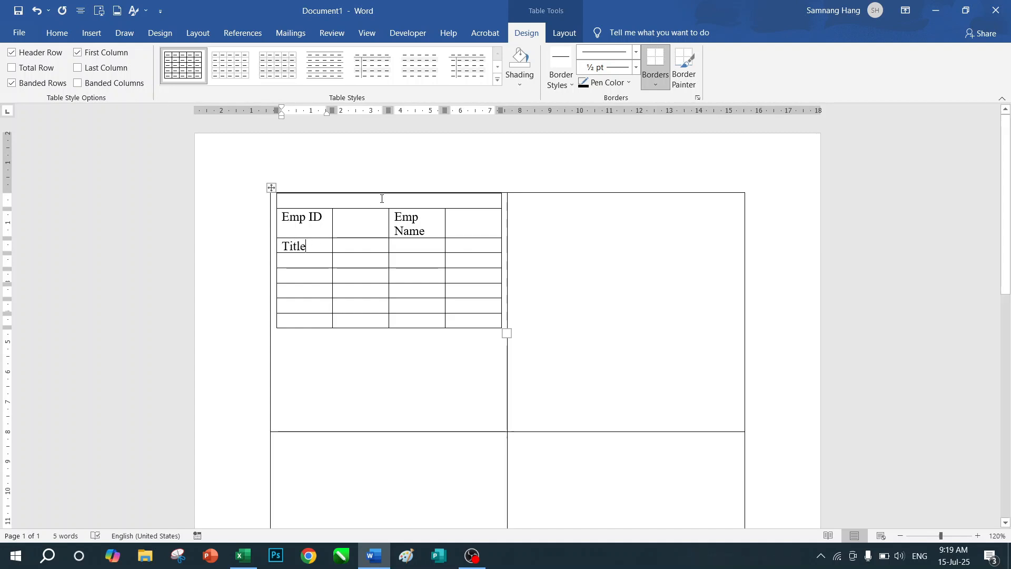
{"action": "left_click", "coordinate": [407, 250]}
{"action": "type", "text": "Hired "}
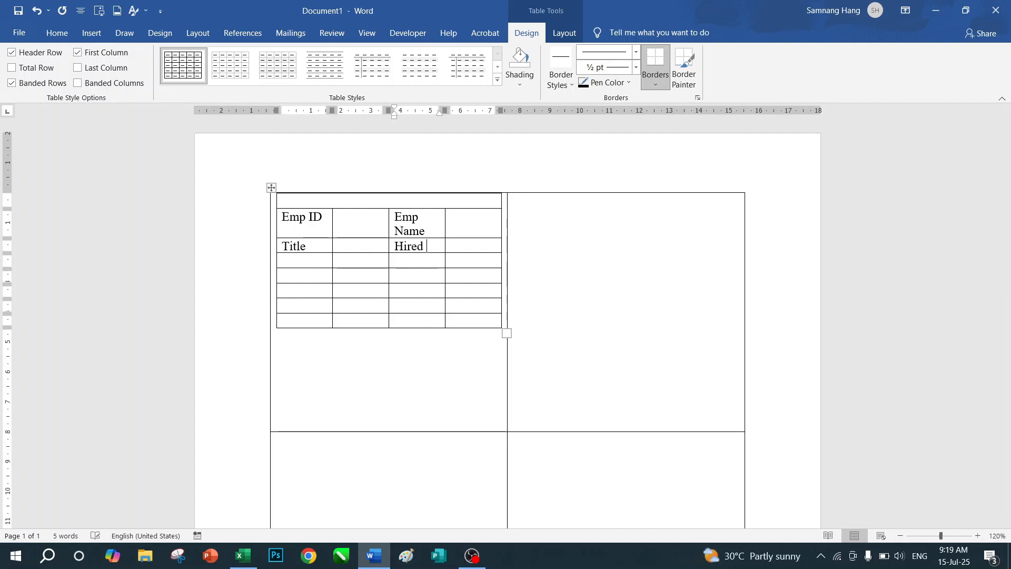
{"action": "type", "text": "Date"}
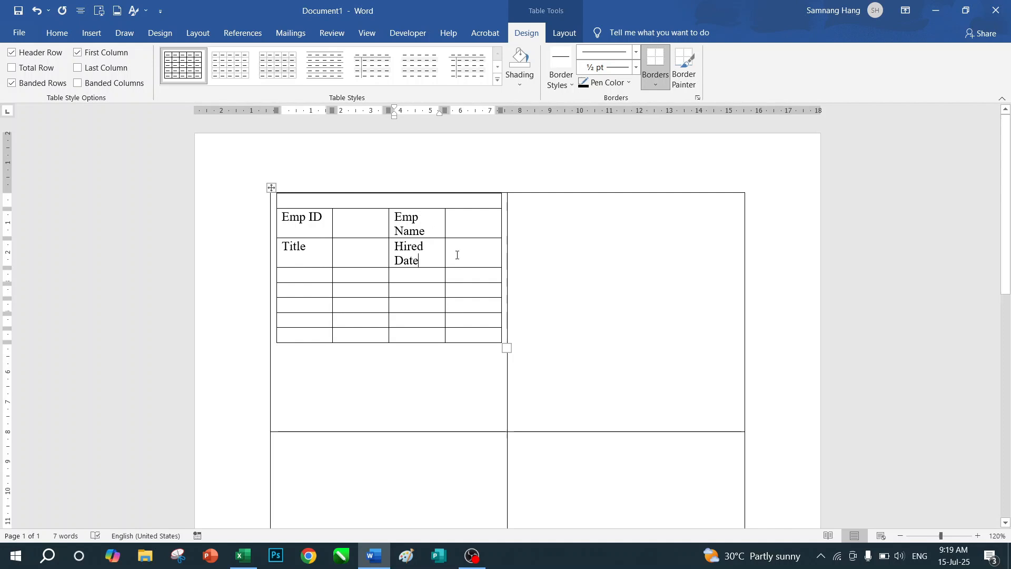
- Widen the large table's first column by moving its outer border about 1.5 cm into the page margin
{"action": "mouse_move", "coordinate": [261, 264]}
{"action": "left_click_drag", "start_coordinate": [270, 395], "coordinate": [229, 394]}
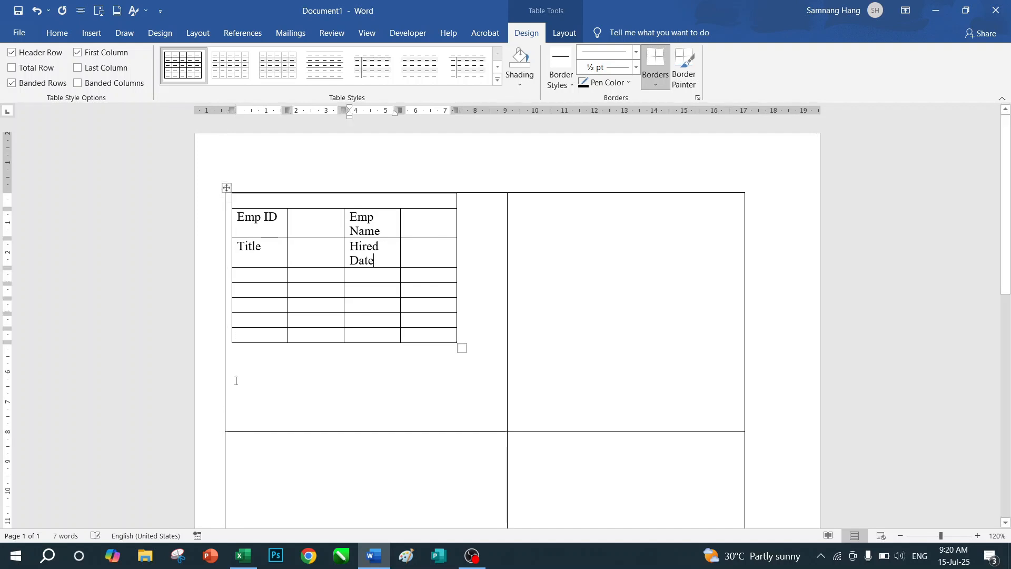
- Widen the large table's second column by moving its outer border about 1.1 cm into the page margin
{"action": "left_click", "coordinate": [227, 188]}
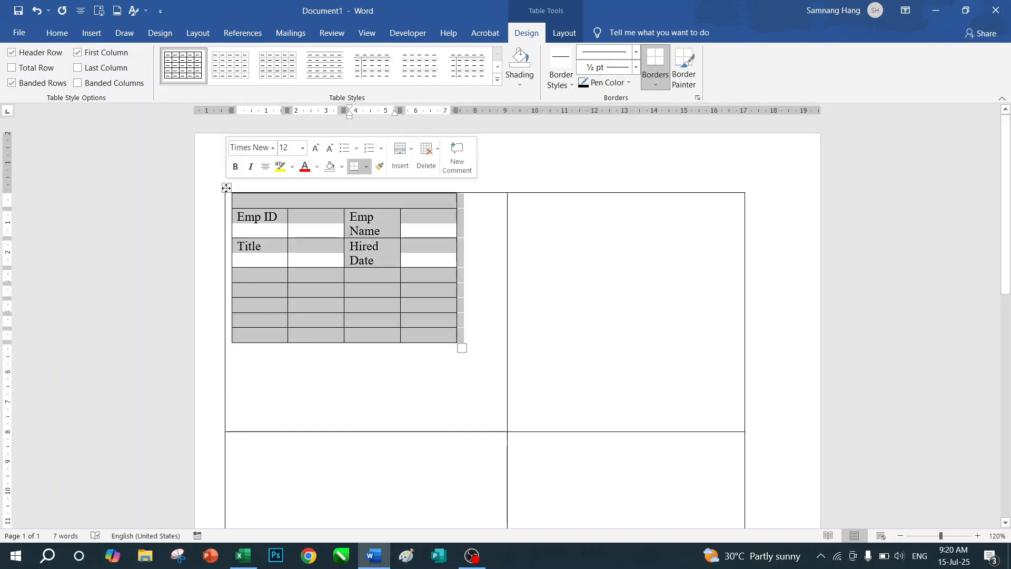
{"action": "left_click", "coordinate": [570, 33]}
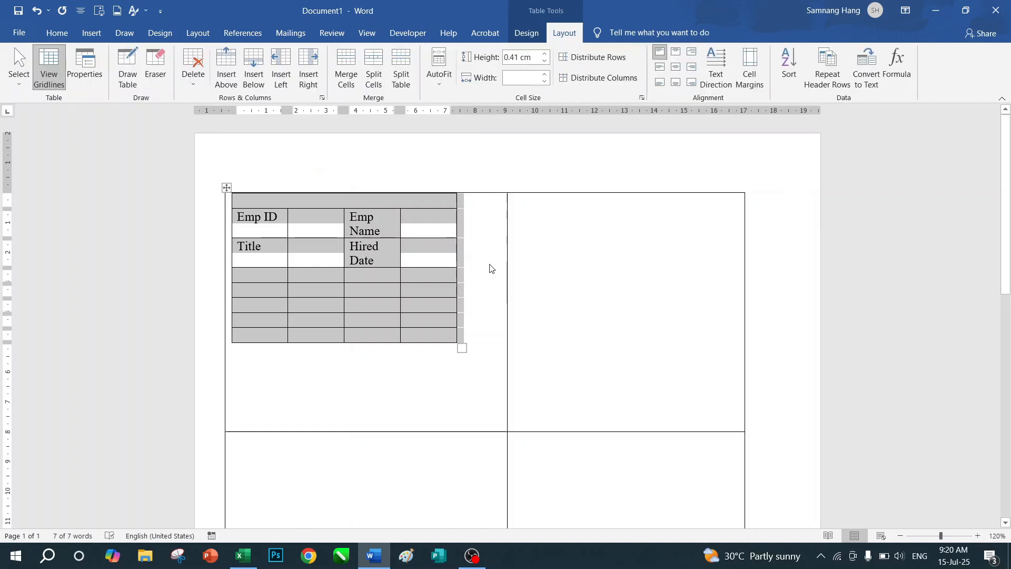
{"action": "left_click", "coordinate": [540, 262]}
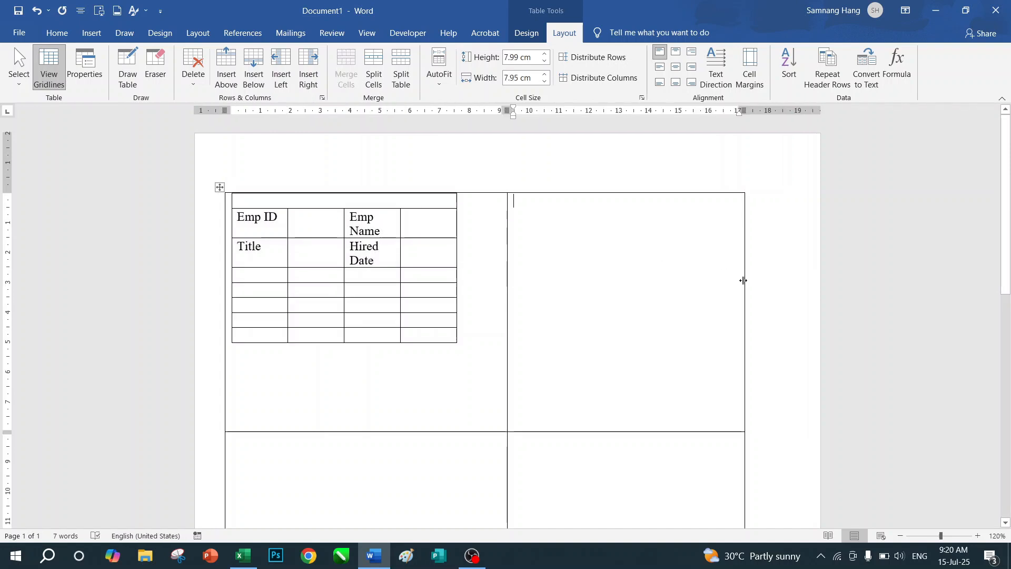
{"action": "left_click_drag", "start_coordinate": [743, 280], "coordinate": [777, 281]}
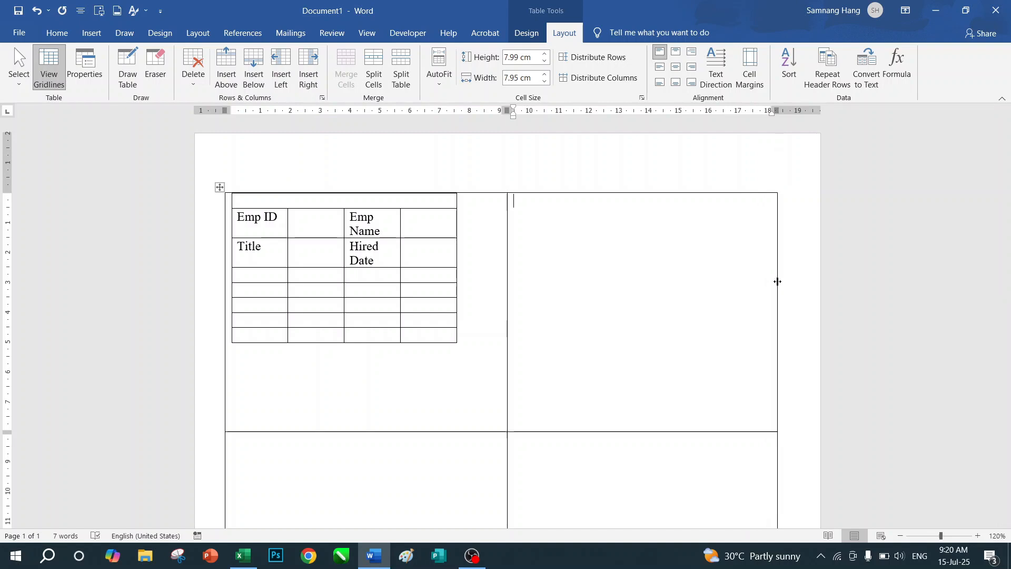
- Distribute the large table's two columns evenly across its full width
{"action": "left_click", "coordinate": [221, 188]}
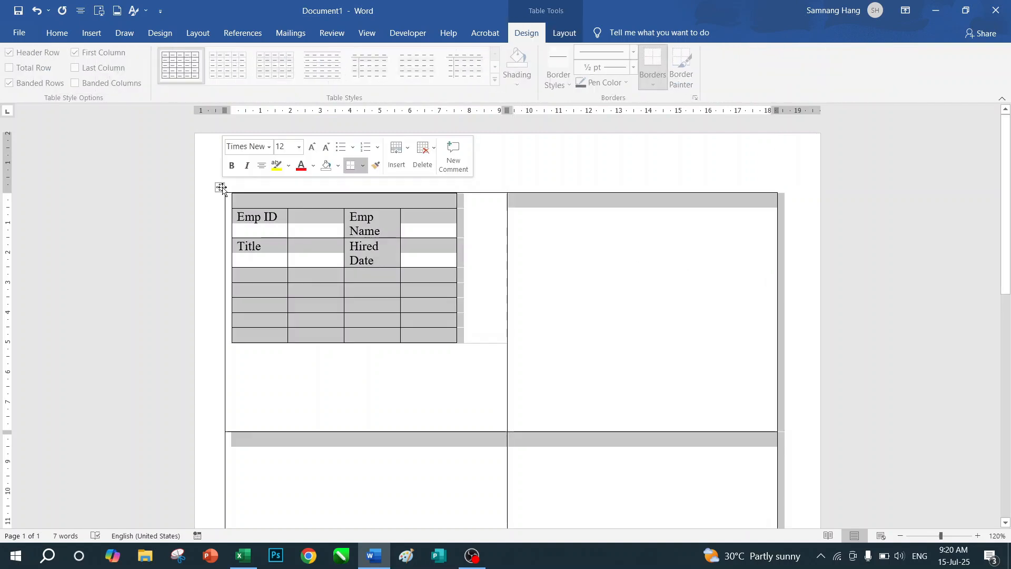
{"action": "left_click", "coordinate": [563, 34]}
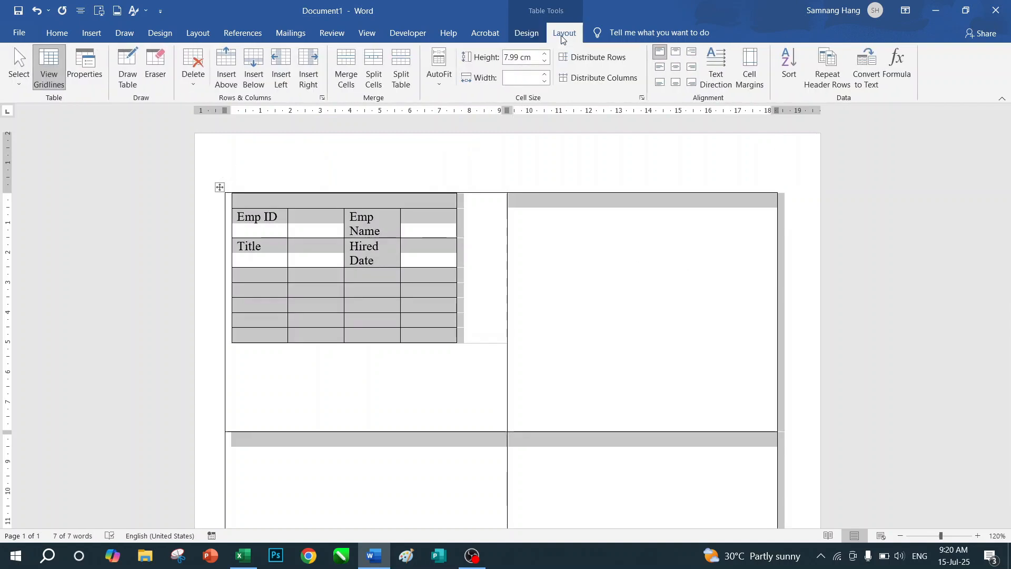
{"action": "left_click", "coordinate": [577, 78]}
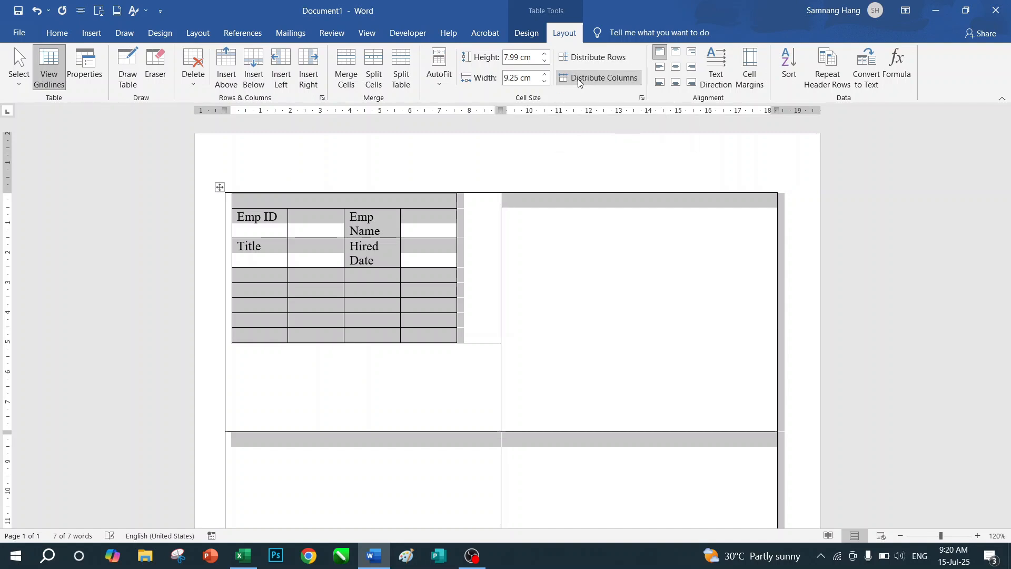
- Extend the nested table about 1.2 cm toward its large cell's inner border, widening its third and fourth columns to fit the labels
{"action": "left_click", "coordinate": [514, 271]}
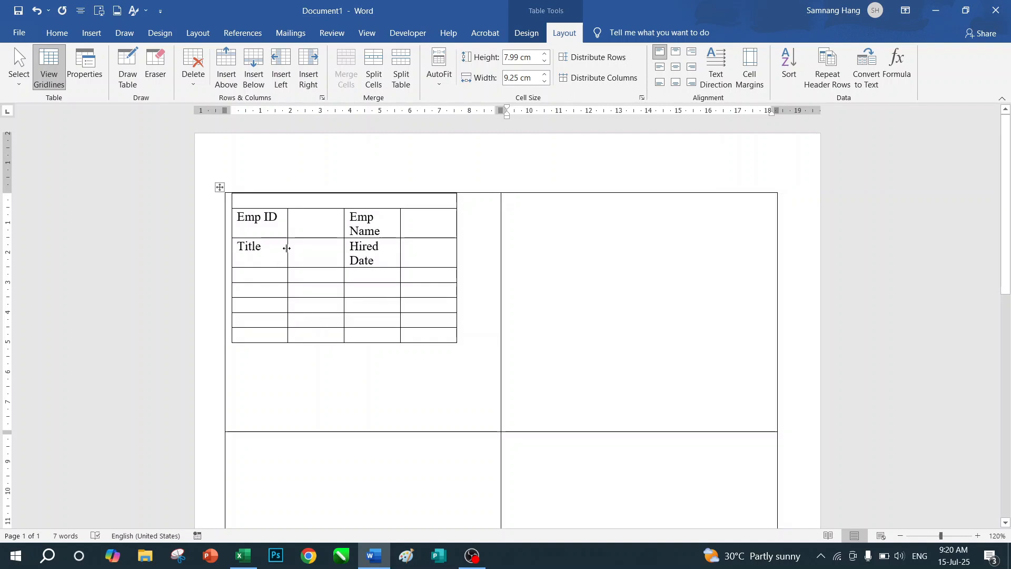
{"action": "left_click_drag", "start_coordinate": [287, 248], "coordinate": [289, 246]}
{"action": "left_click_drag", "start_coordinate": [399, 226], "coordinate": [494, 221]}
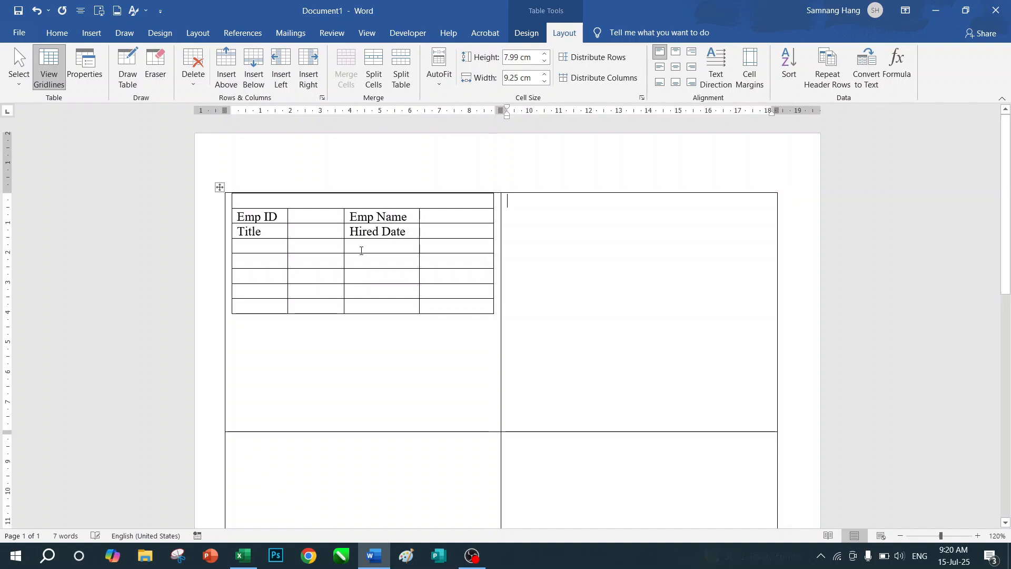
- Merge the four cells of the nested table's fourth row into a single cell
{"action": "left_click", "coordinate": [271, 251]}
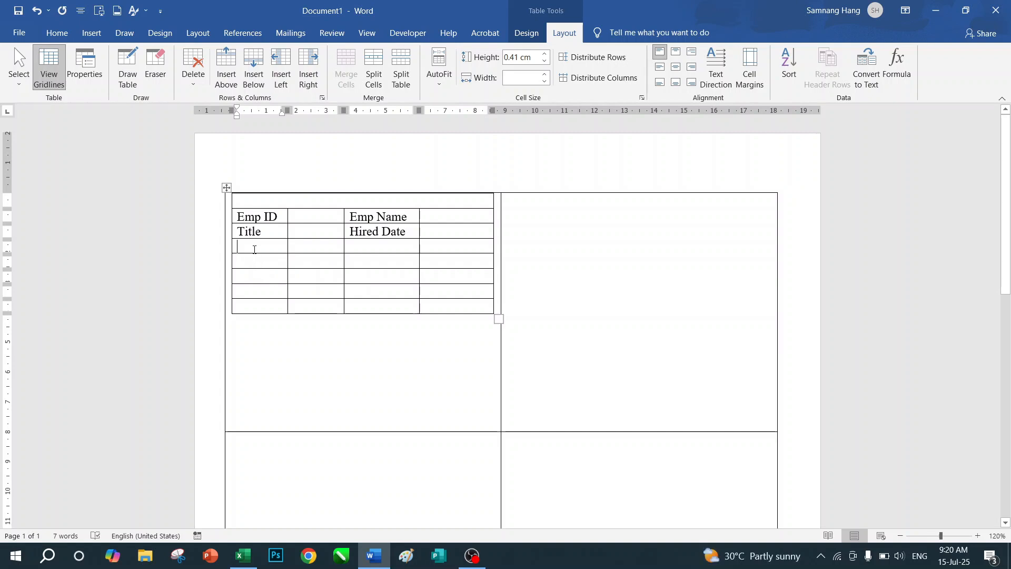
{"action": "left_click_drag", "start_coordinate": [255, 249], "coordinate": [461, 243]}
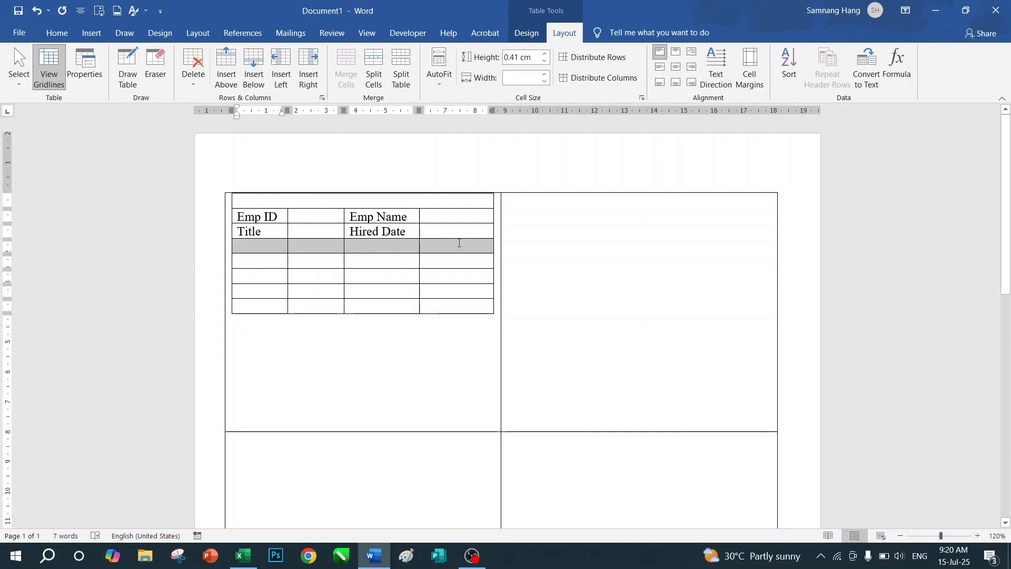
{"action": "right_click", "coordinate": [409, 253]}
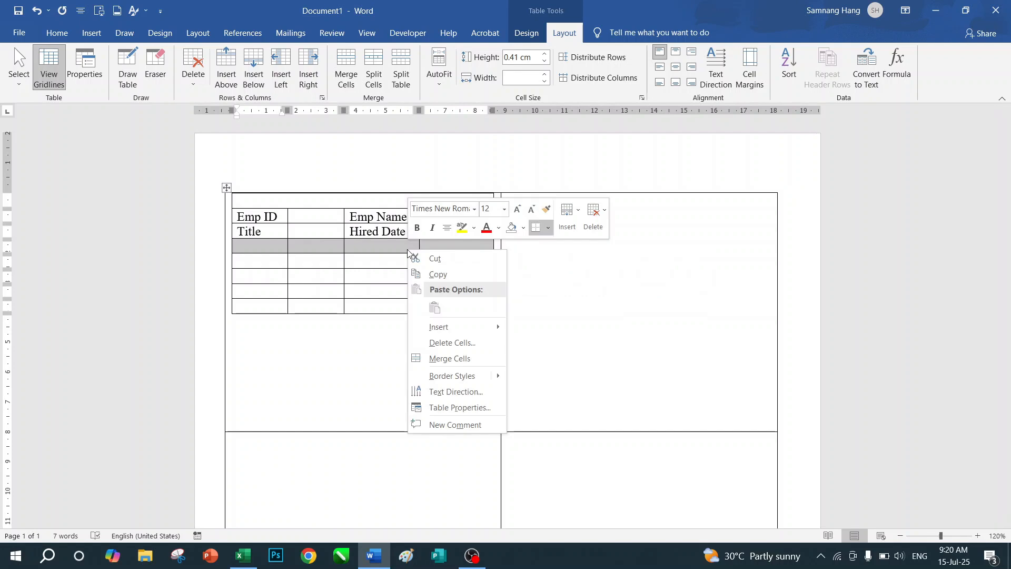
{"action": "left_click", "coordinate": [437, 359]}
- Enter the heading "Company Name" in the nested table's merged first row, centred and bold
{"action": "left_click", "coordinate": [331, 202]}
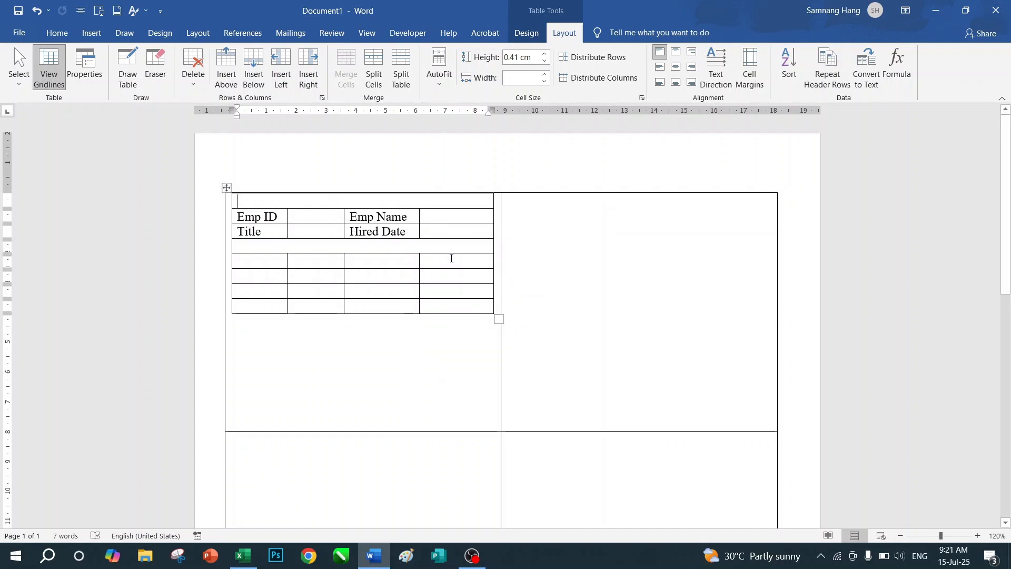
{"action": "type", "text": "Com"}
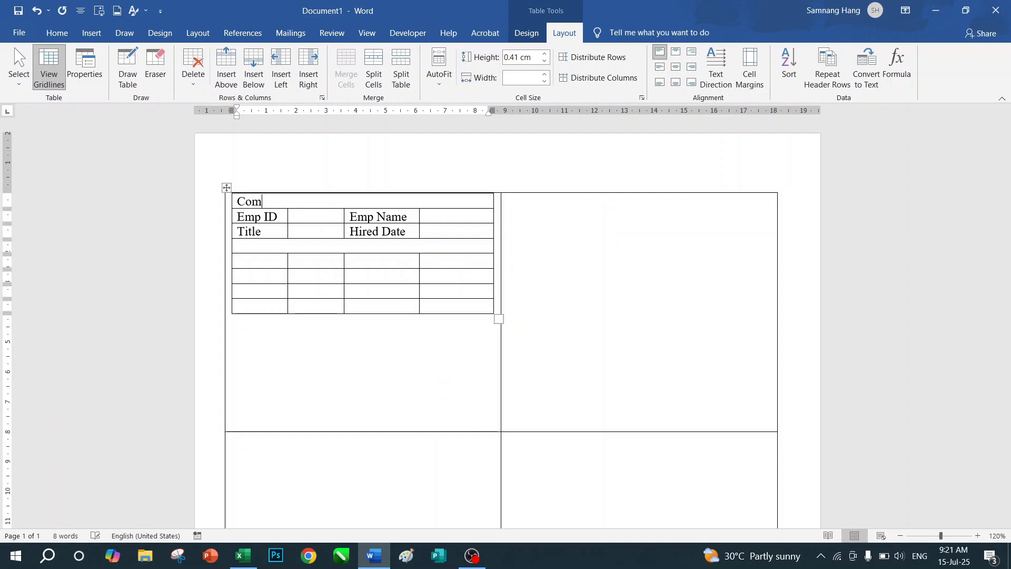
{"action": "type", "text": "pany Name"}
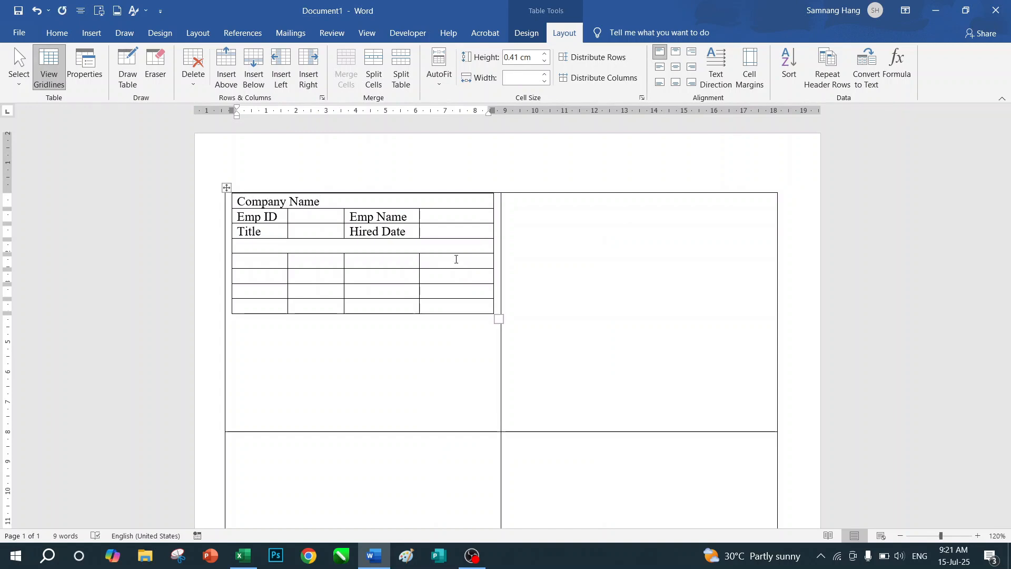
{"action": "key", "text": "ctrl+e"}
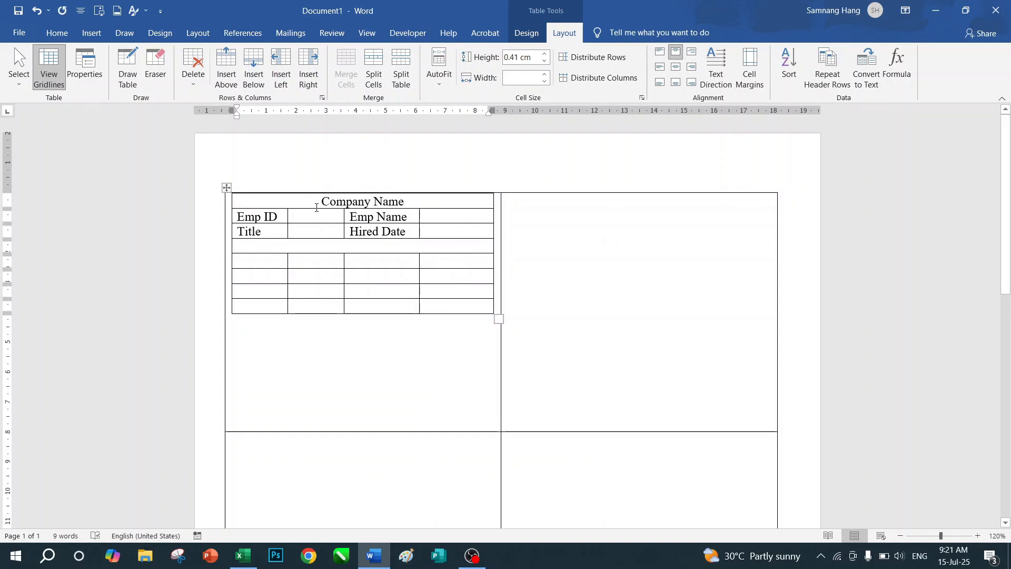
{"action": "left_click_drag", "start_coordinate": [320, 201], "coordinate": [411, 199]}
{"action": "key", "text": "ctrl+b"}
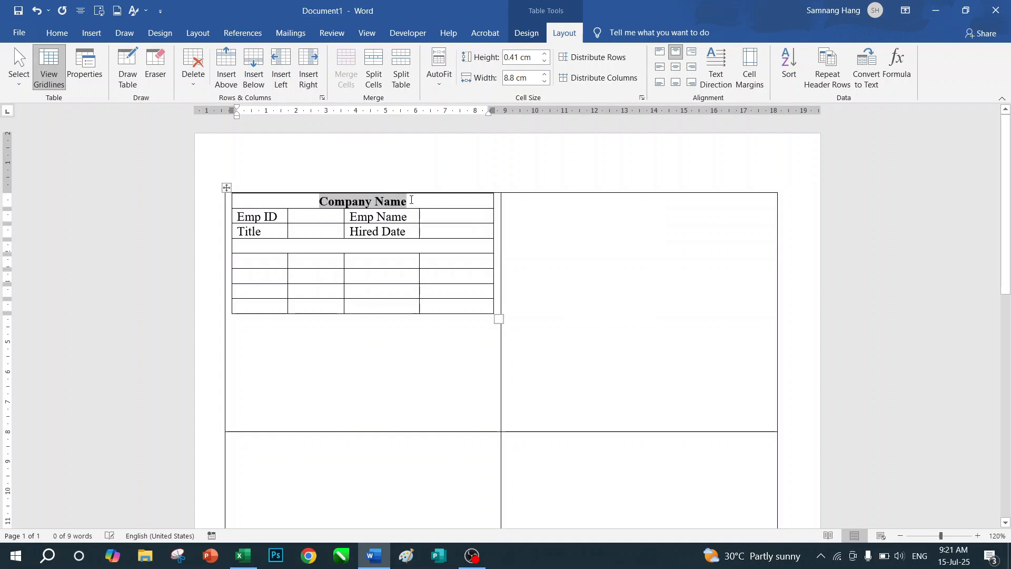
- Enter the label "Enrings" in the first cell of the nested table's fifth row
{"action": "left_click", "coordinate": [264, 245]}
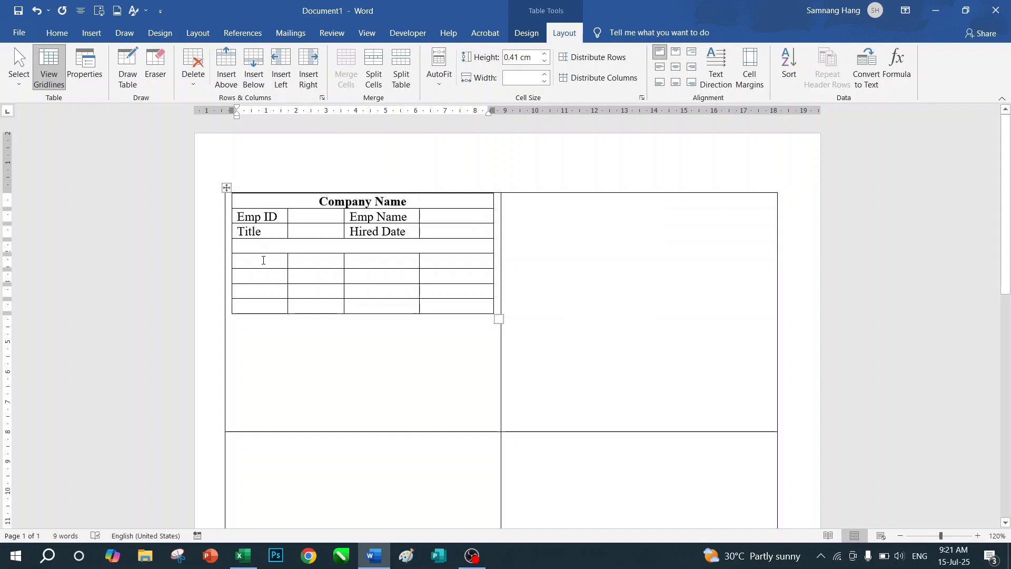
{"action": "left_click", "coordinate": [265, 262]}
{"action": "type", "text": "En"}
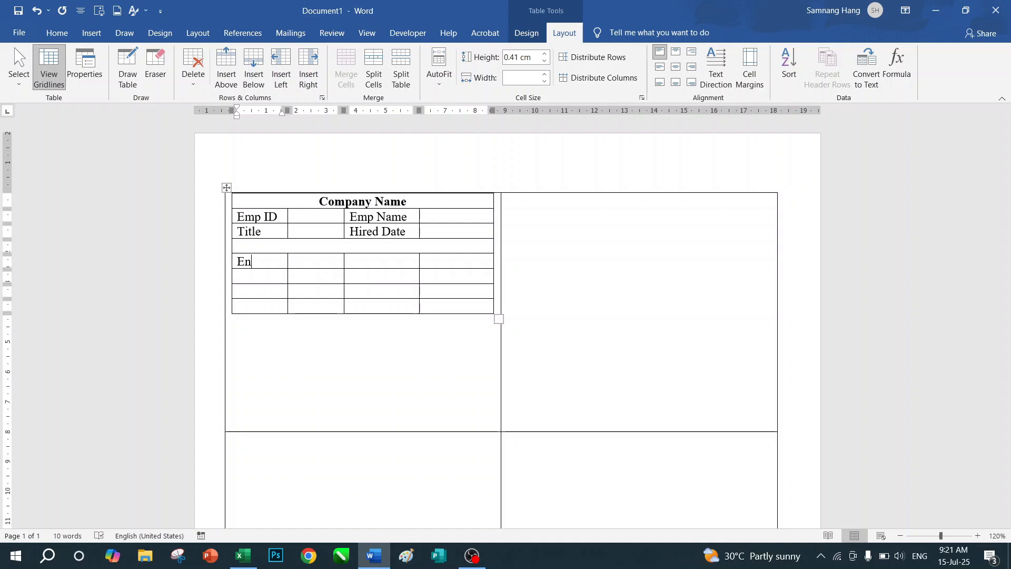
{"action": "type", "text": "rnings"}
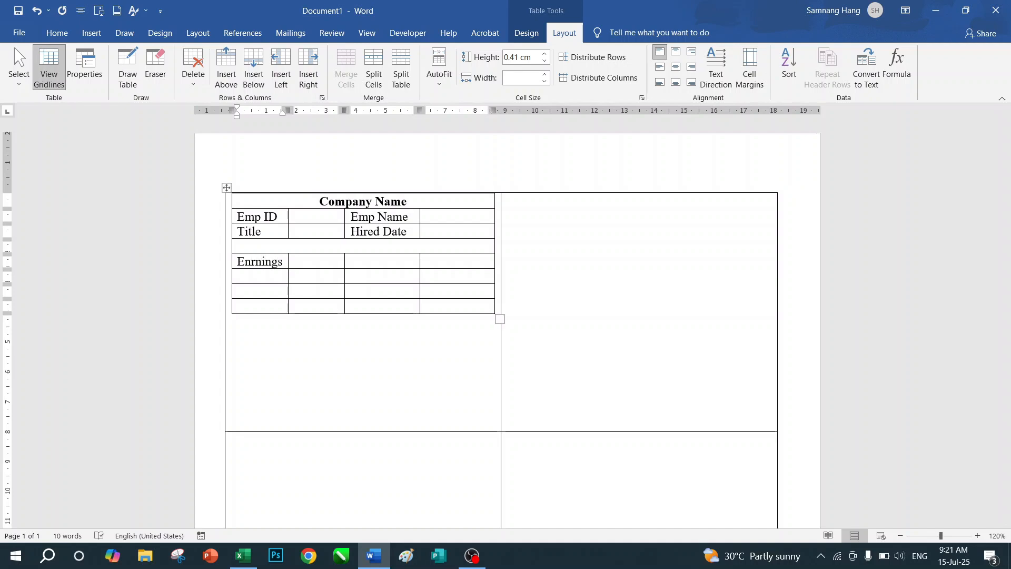
{"action": "left_click", "coordinate": [321, 262]}
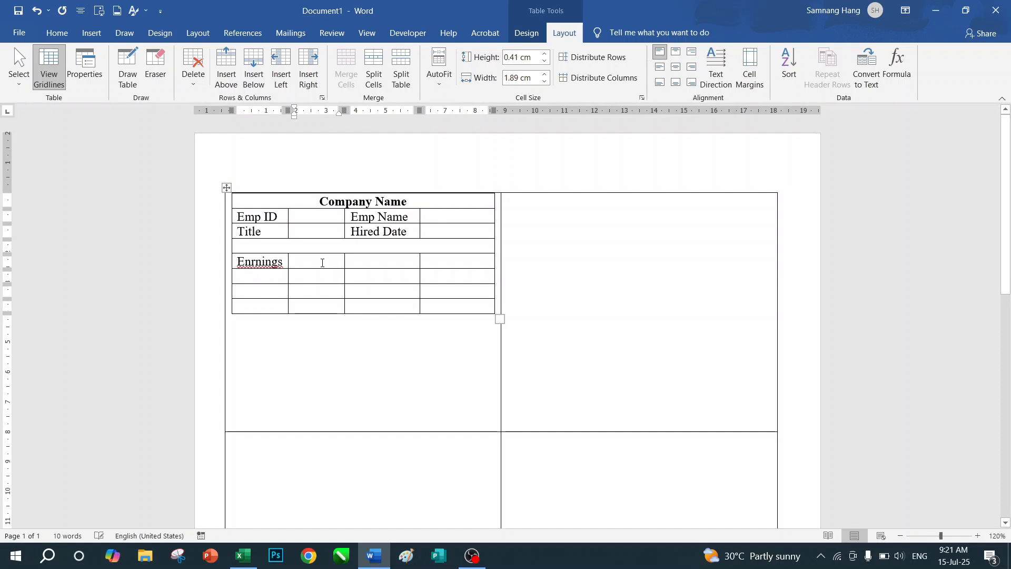
{"action": "right_click", "coordinate": [251, 262]}
{"action": "left_click", "coordinate": [245, 279]}
- Merge the first two cells of the nested table's fifth row, and merge that row's last two cells
{"action": "left_click_drag", "start_coordinate": [239, 260], "coordinate": [323, 264]}
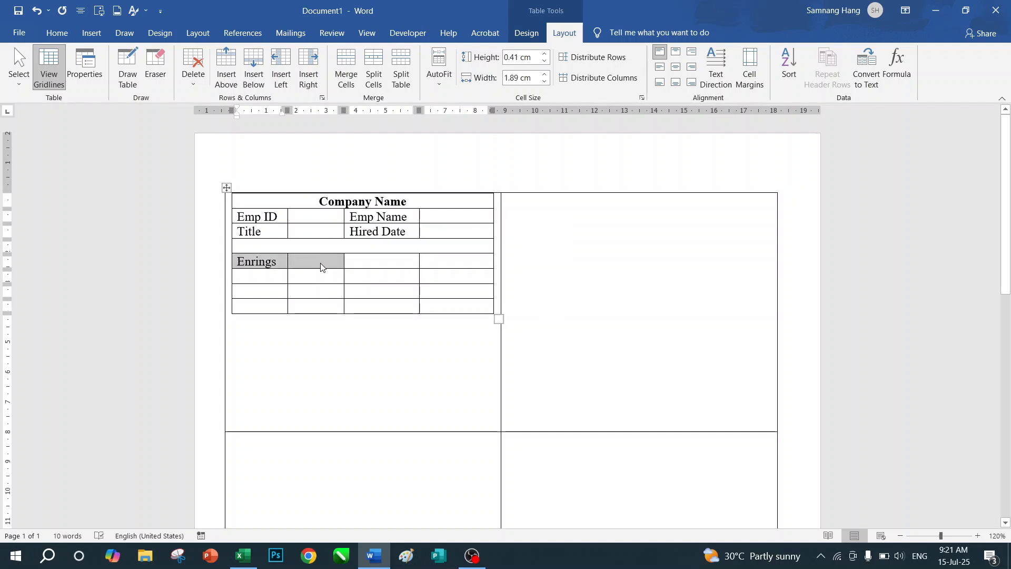
{"action": "right_click", "coordinate": [322, 263]}
{"action": "left_click", "coordinate": [365, 376]}
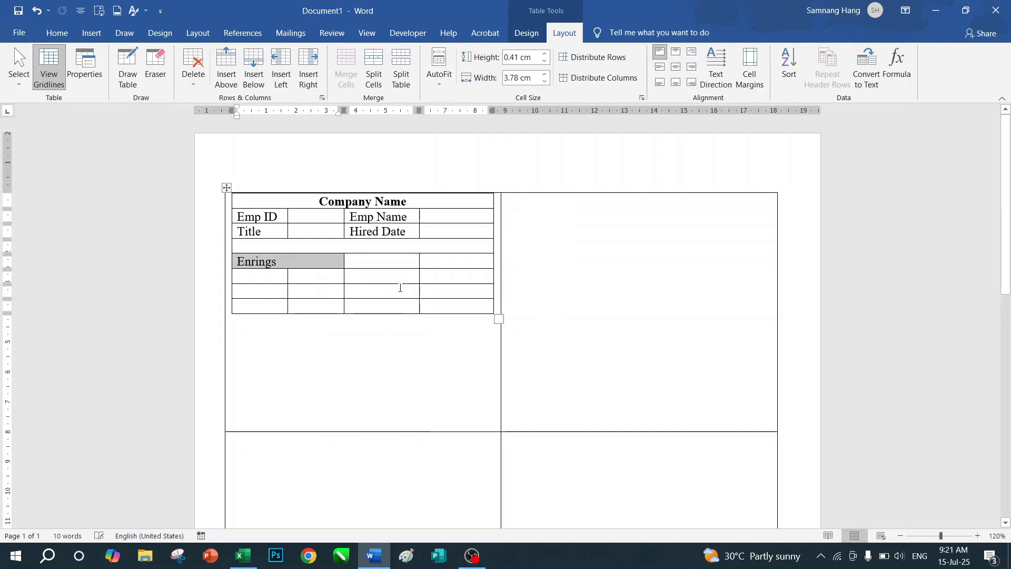
{"action": "left_click", "coordinate": [386, 260]}
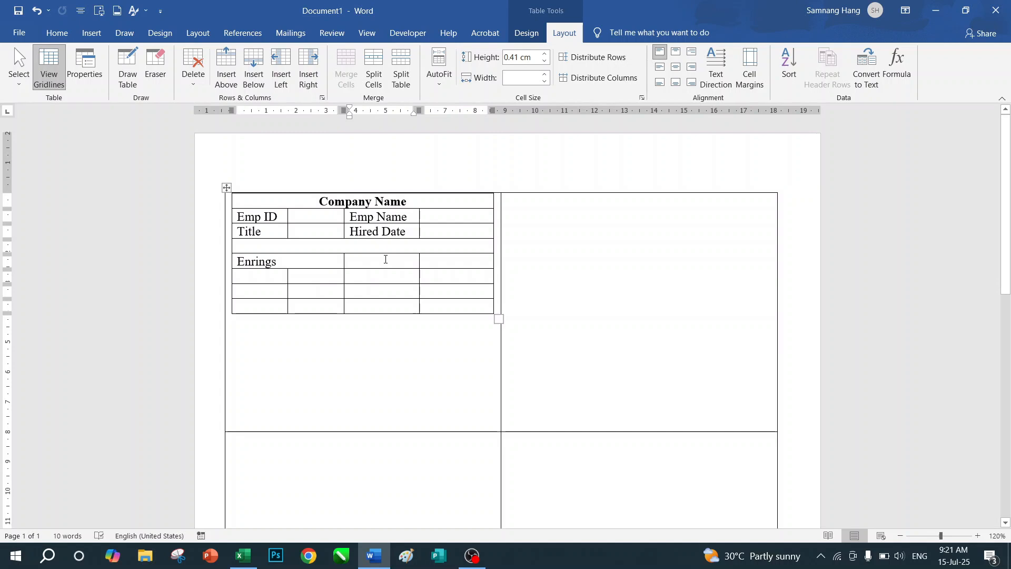
{"action": "left_click_drag", "start_coordinate": [386, 259], "coordinate": [441, 266]}
{"action": "right_click", "coordinate": [441, 266]}
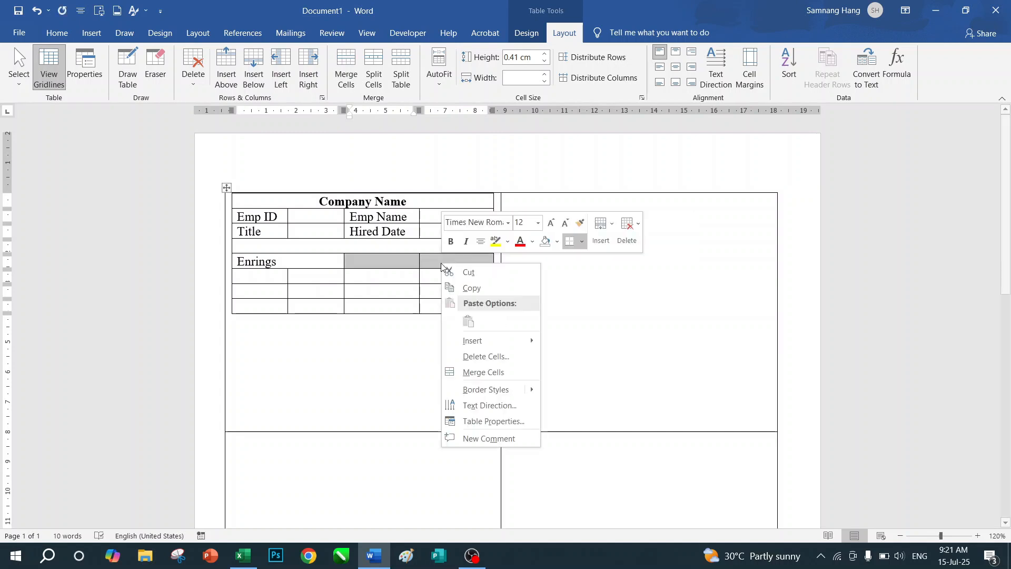
{"action": "left_click", "coordinate": [476, 373]}
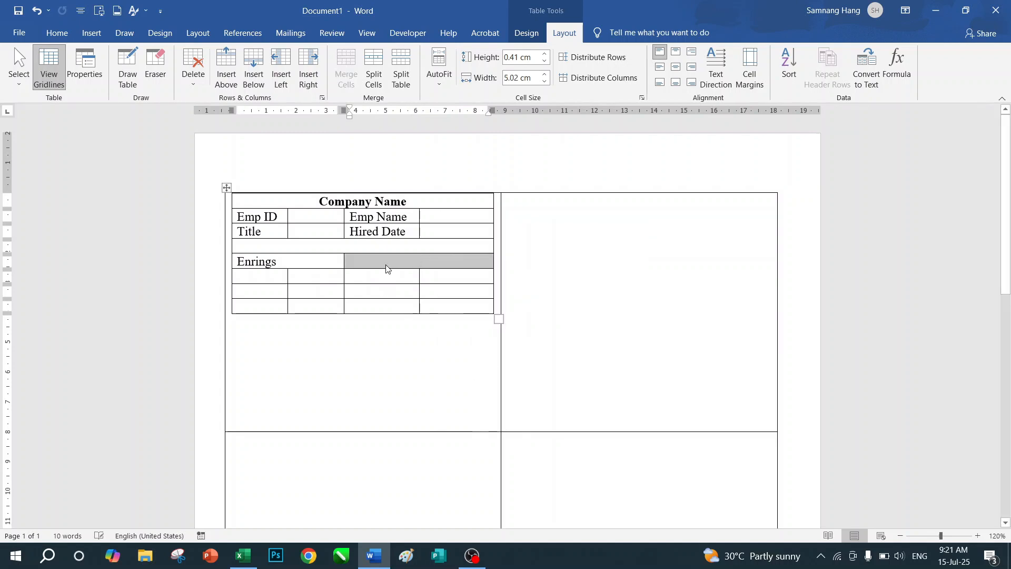
- Enter the label "Deductions" in the second merged cell of the nested table's fifth row
{"action": "left_click", "coordinate": [387, 268]}
{"action": "type", "text": "D"}
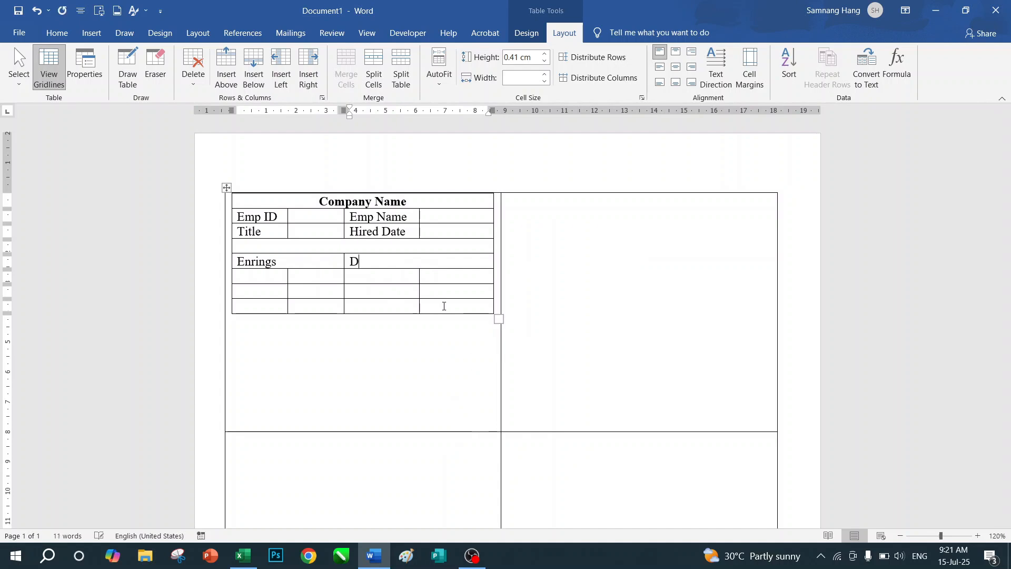
{"action": "type", "text": "eduction"}
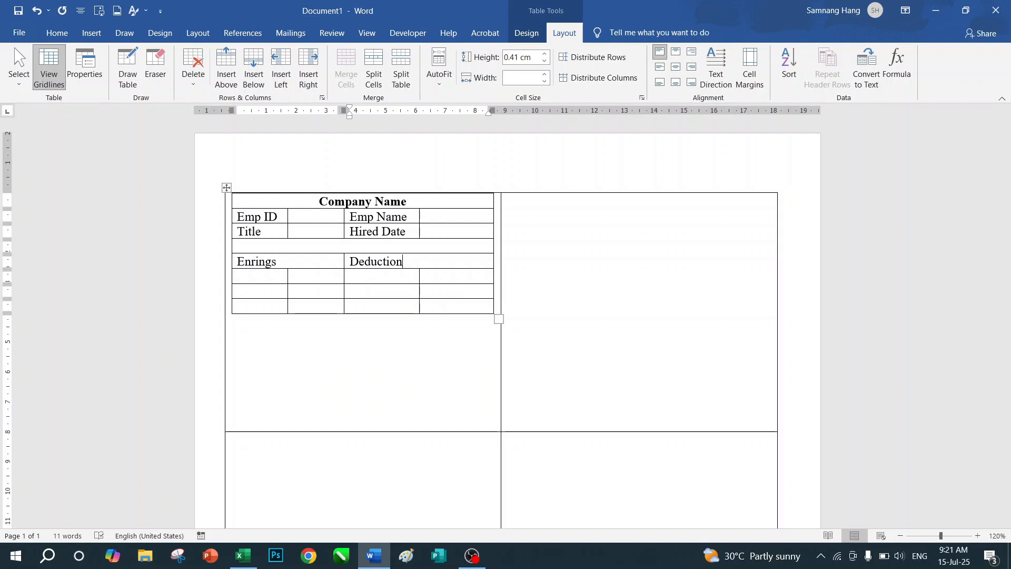
{"action": "type", "text": "s"}
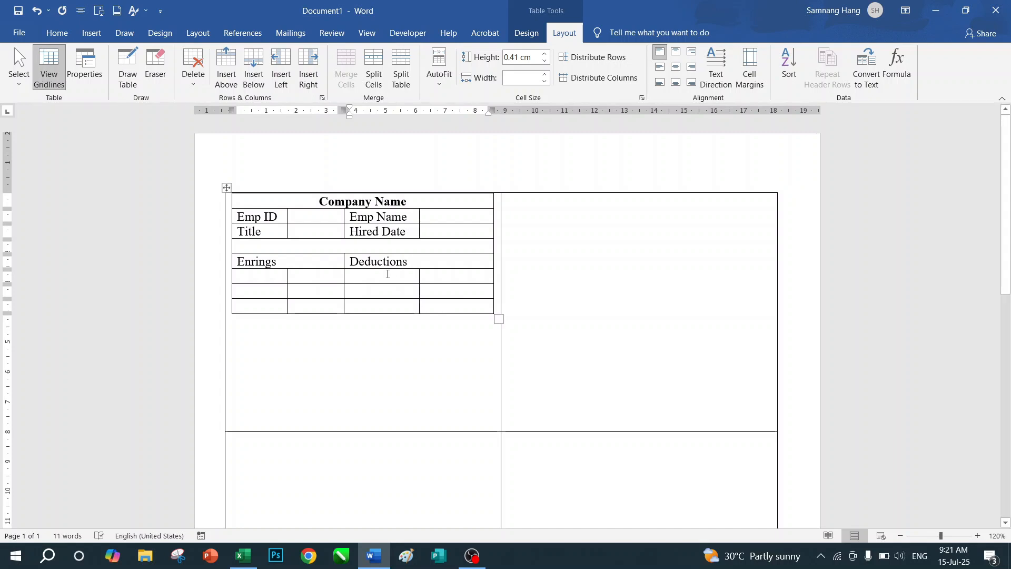
- Enter the labels "Basic", "Overtime" and "Gross Salary" down the first column of the nested table's last three rows
{"action": "left_click", "coordinate": [388, 274]}
{"action": "left_click_drag", "start_coordinate": [263, 280], "coordinate": [369, 312]}
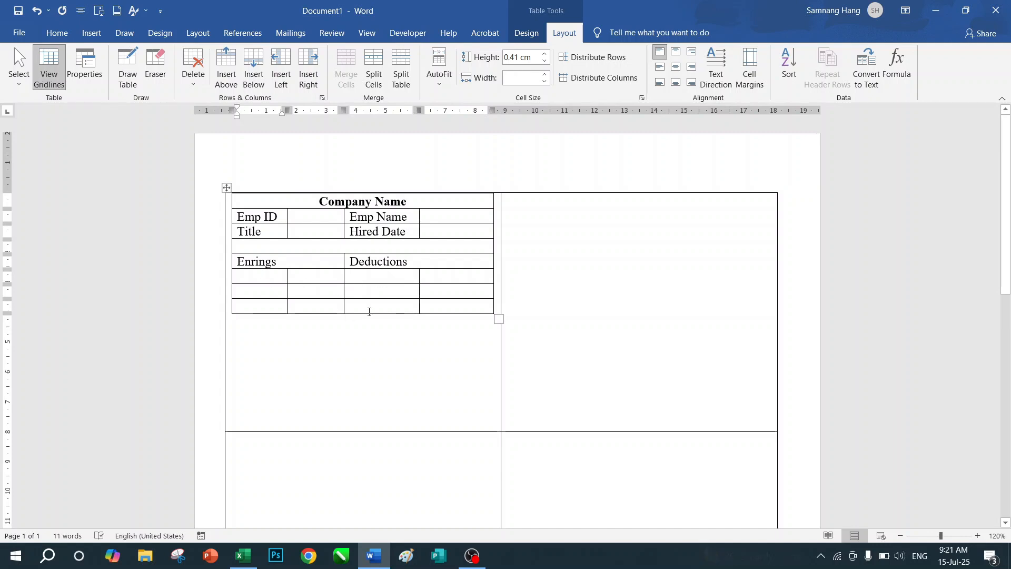
{"action": "type", "text": "Basic"}
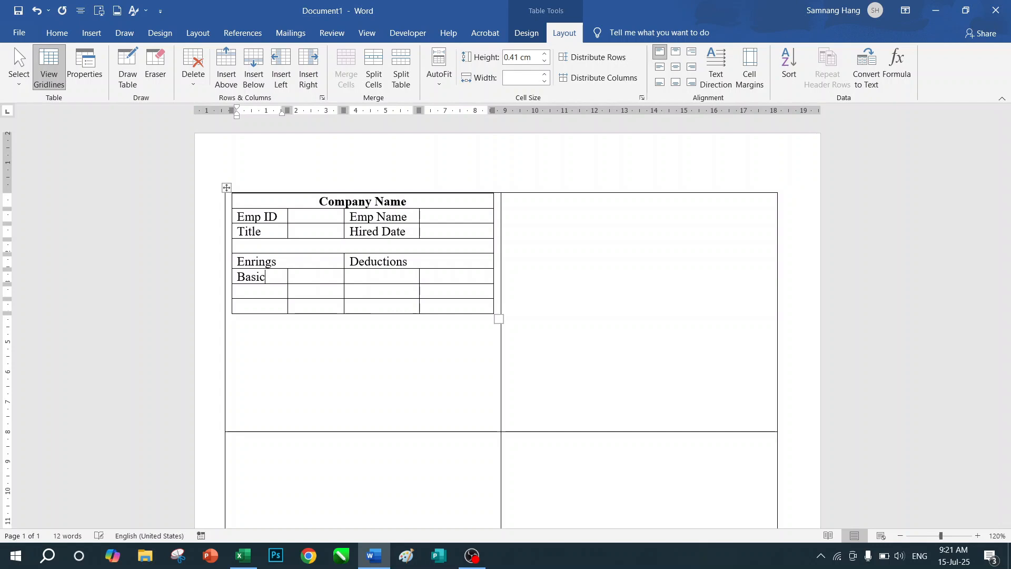
{"action": "left_click", "coordinate": [262, 295]}
{"action": "type", "text": "Overtime"}
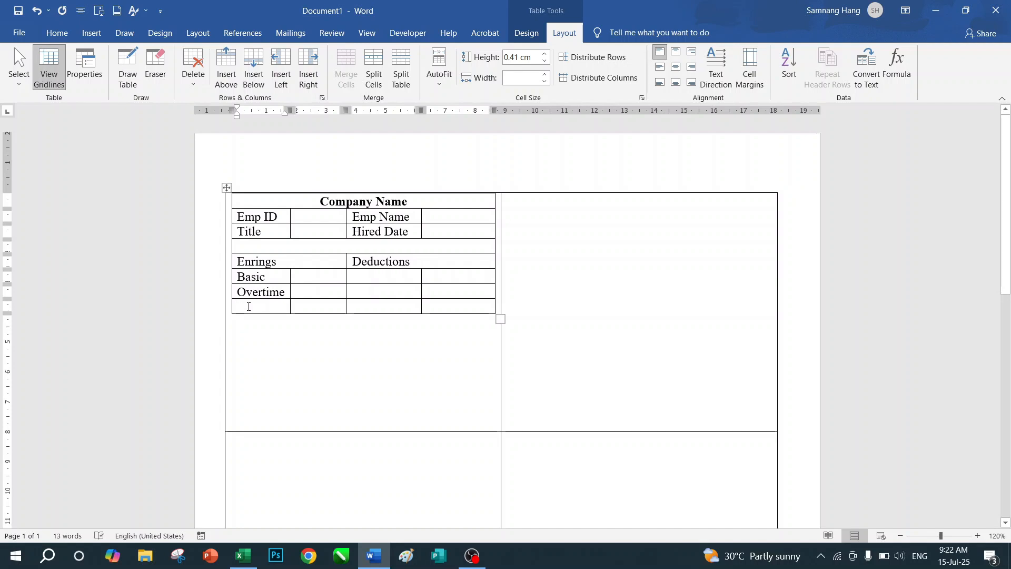
{"action": "type", "text": "Gro"}
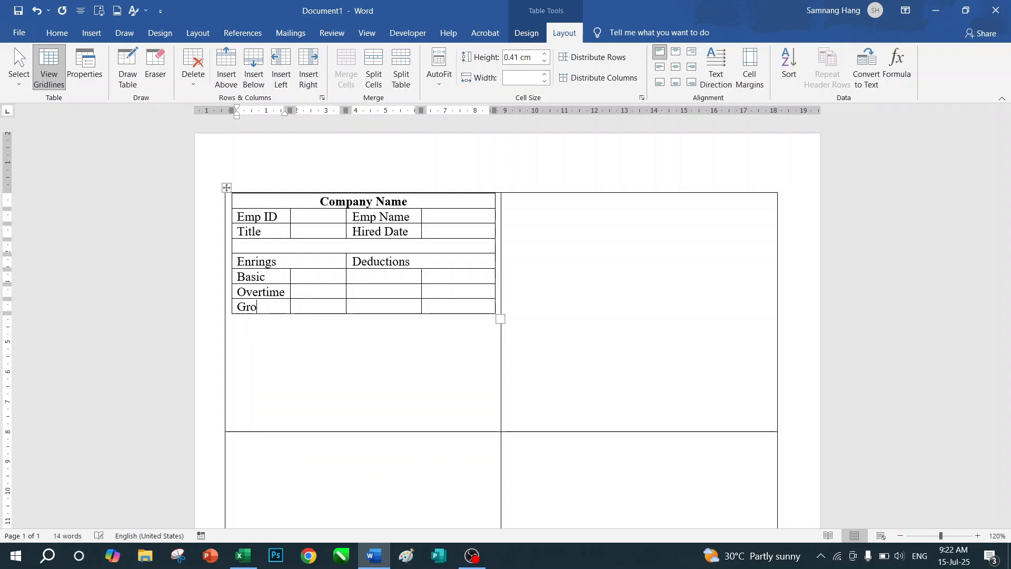
{"action": "type", "text": "ss Salary"}
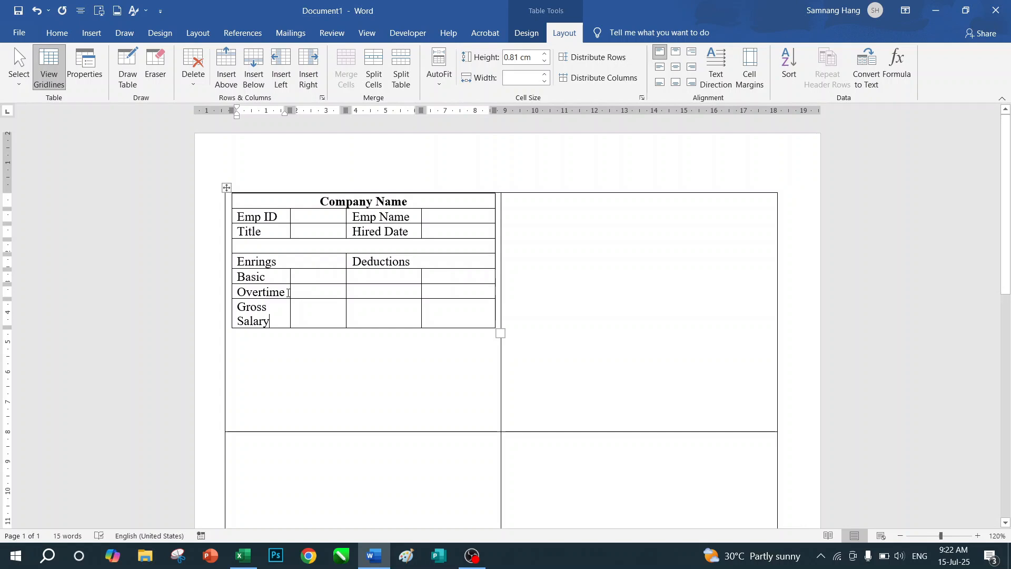
- Widen the nested table's first column by about 0.8 cm so that "Gross Salary" fits on one line
{"action": "left_click_drag", "start_coordinate": [290, 291], "coordinate": [313, 289]}
{"action": "left_click", "coordinate": [57, 33]}
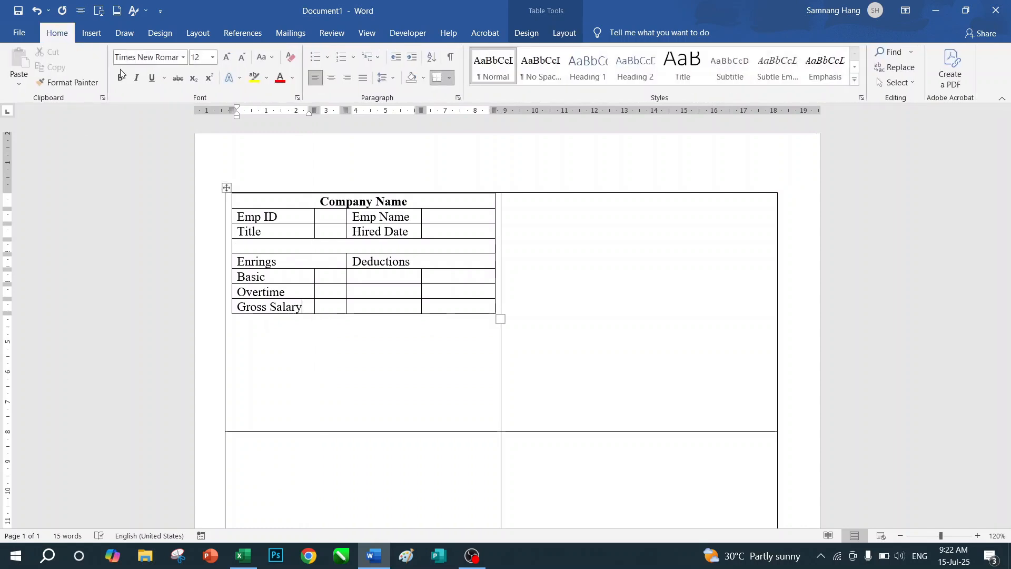
- Reduce the nested table's text size to 11 and widen its second column to about 1.5 cm
{"action": "mouse_move", "coordinate": [256, 208]}
{"action": "left_mouse_down"}
{"action": "mouse_move", "coordinate": [381, 296]}
{"action": "mouse_move", "coordinate": [453, 302]}
{"action": "left_mouse_up"}
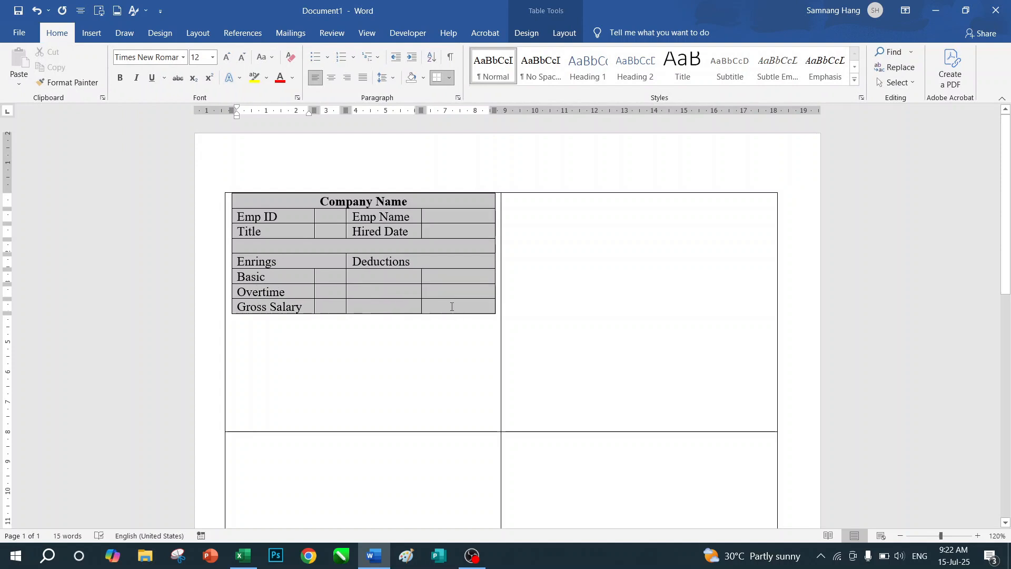
{"action": "left_click", "coordinate": [242, 62]}
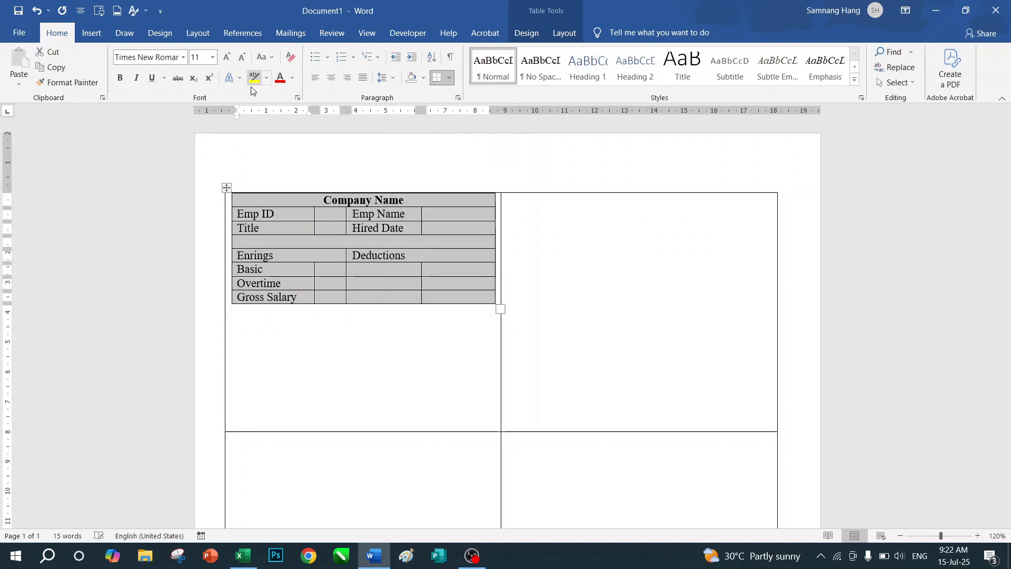
{"action": "left_click", "coordinate": [323, 298]}
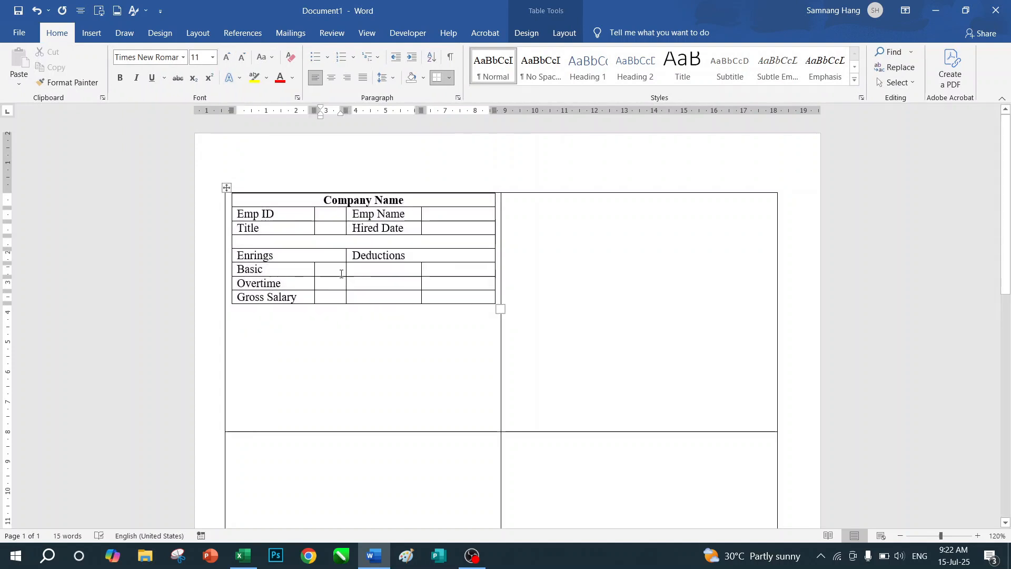
{"action": "left_click_drag", "start_coordinate": [315, 273], "coordinate": [354, 270]}
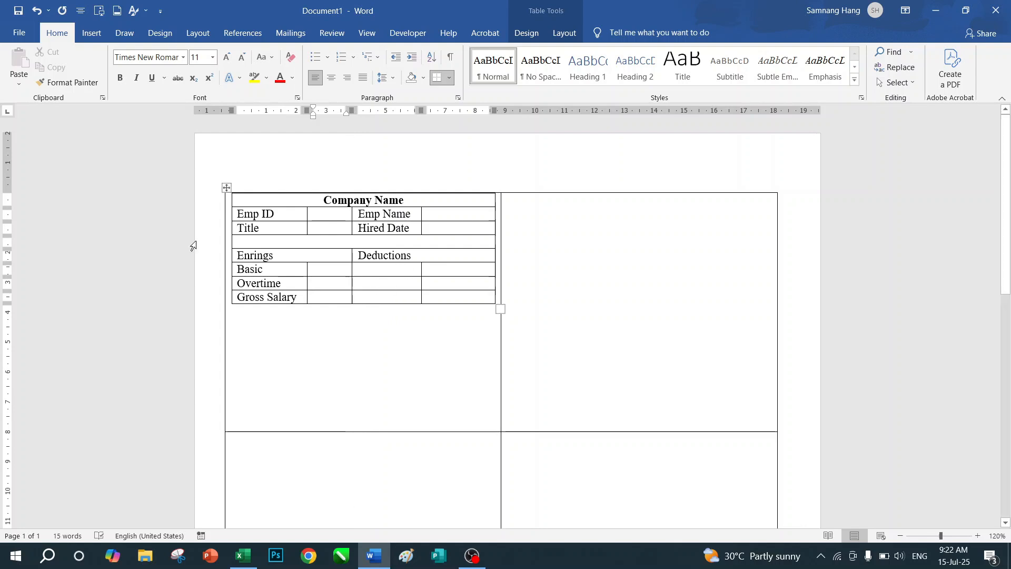
- Centre the "Enrings" and "Deductions" headings in their cells and colour the "Deductions" text red
{"action": "mouse_move", "coordinate": [242, 256]}
{"action": "left_mouse_down"}
{"action": "mouse_move", "coordinate": [371, 270]}
{"action": "mouse_move", "coordinate": [449, 255]}
{"action": "left_mouse_up"}
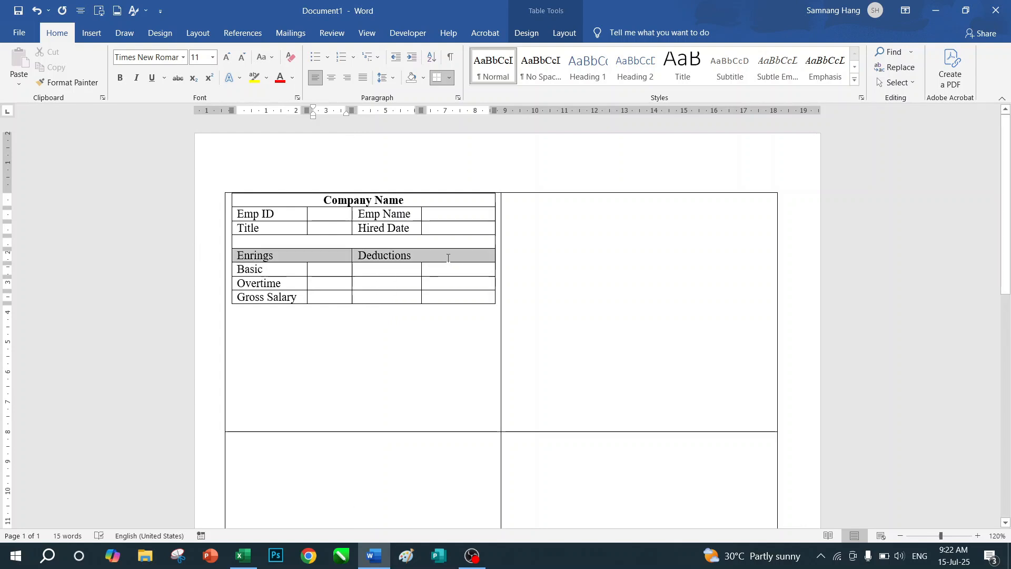
{"action": "left_click", "coordinate": [332, 79]}
{"action": "left_click", "coordinate": [400, 257]}
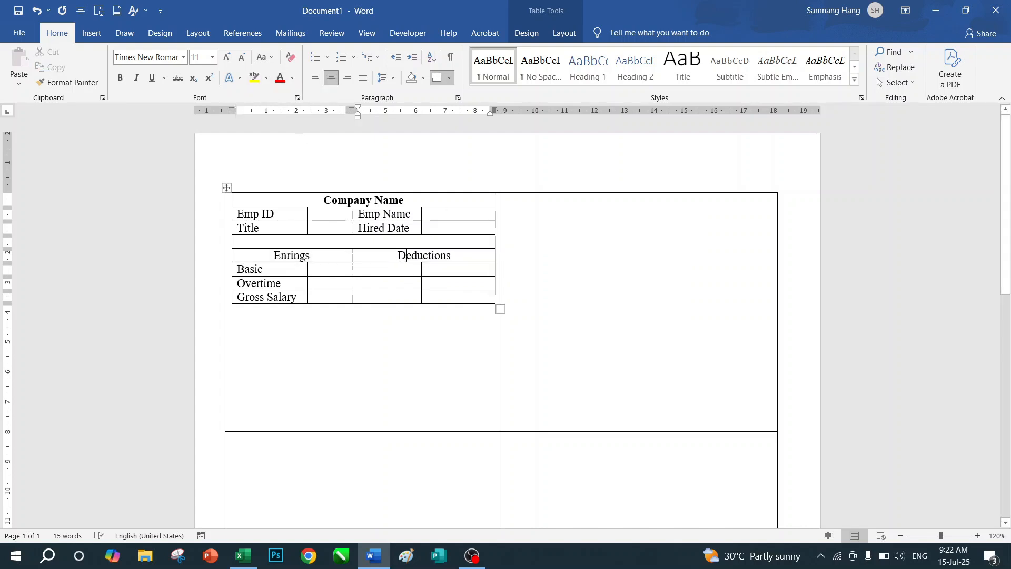
{"action": "double_click", "coordinate": [411, 256]}
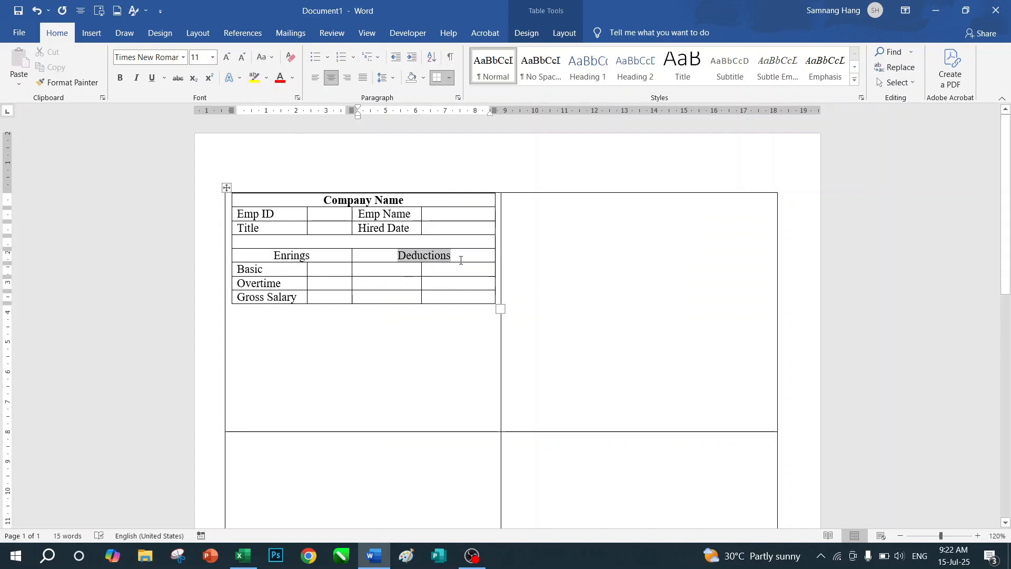
{"action": "left_click", "coordinate": [280, 78]}
- Enter the labels "Tax", "Advance" and "Loan" down the third column under the "Deductions" heading
{"action": "left_click", "coordinate": [377, 270]}
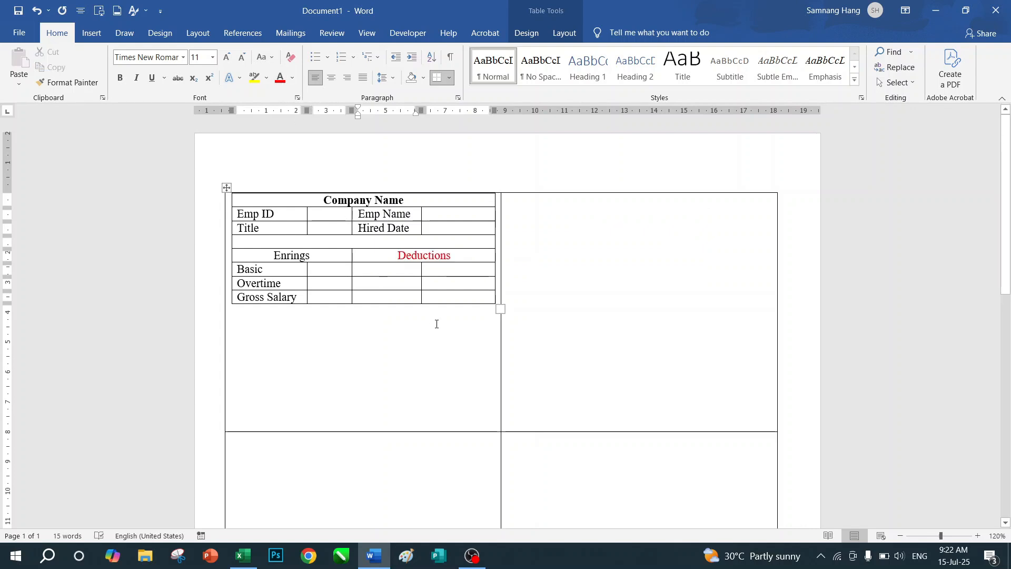
{"action": "type", "text": "Tax"}
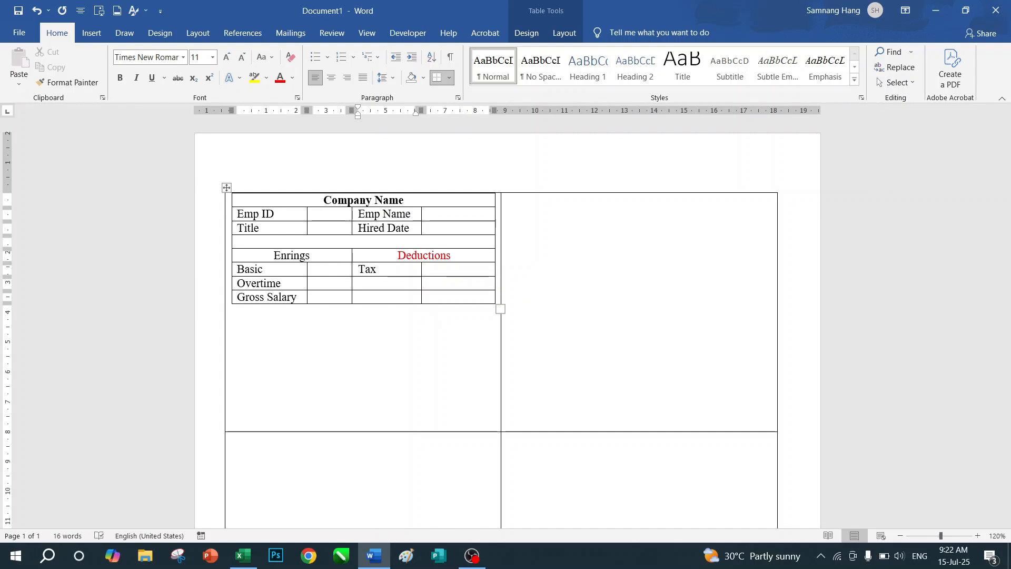
{"action": "left_click", "coordinate": [376, 283]}
{"action": "type", "text": "Avd"}
{"action": "type", "text": "a"}
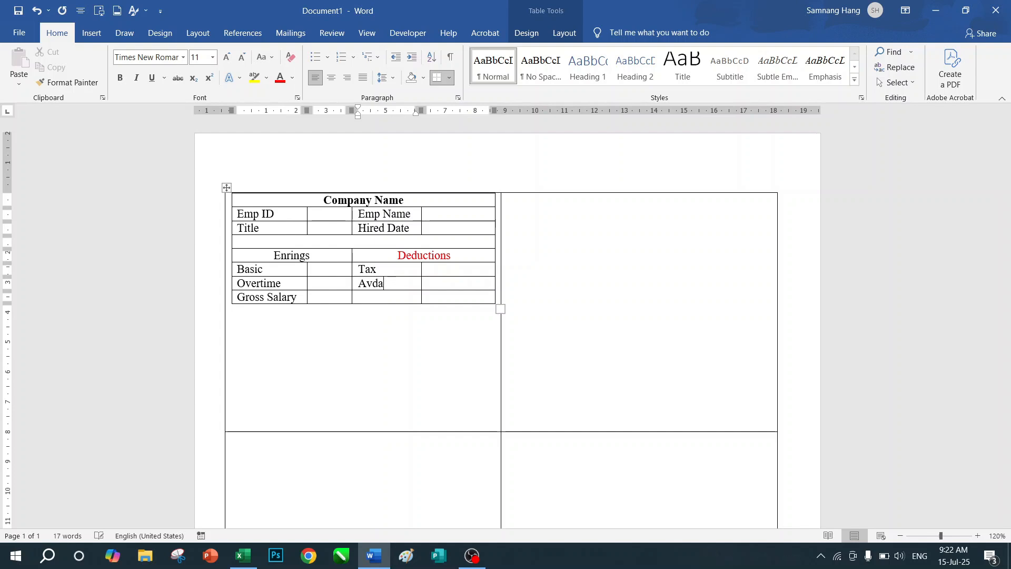
{"action": "type", "text": "cnce"}
{"action": "left_click", "coordinate": [381, 298]}
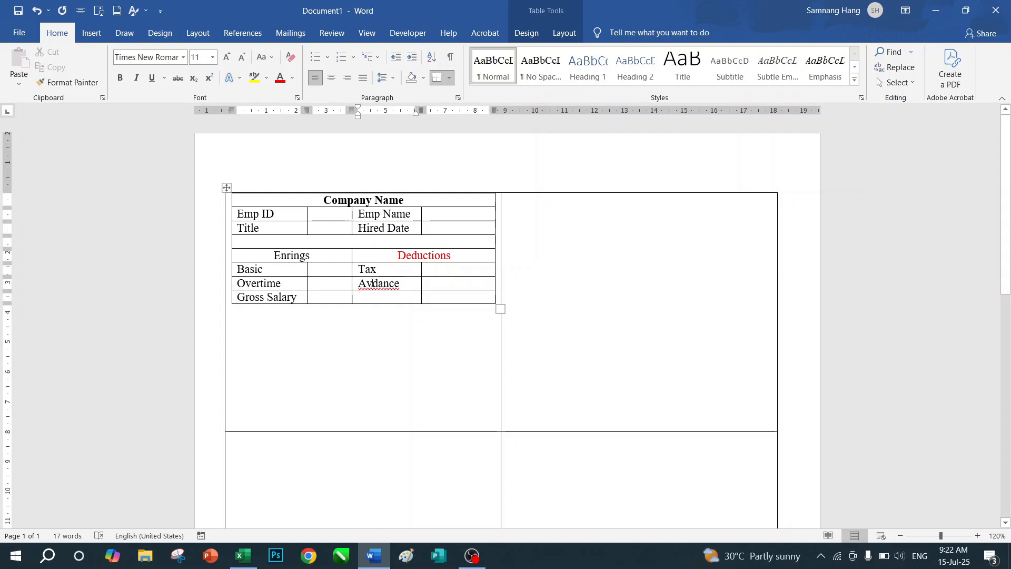
{"action": "left_click", "coordinate": [370, 283]}
{"action": "key", "text": "BackSpace"}
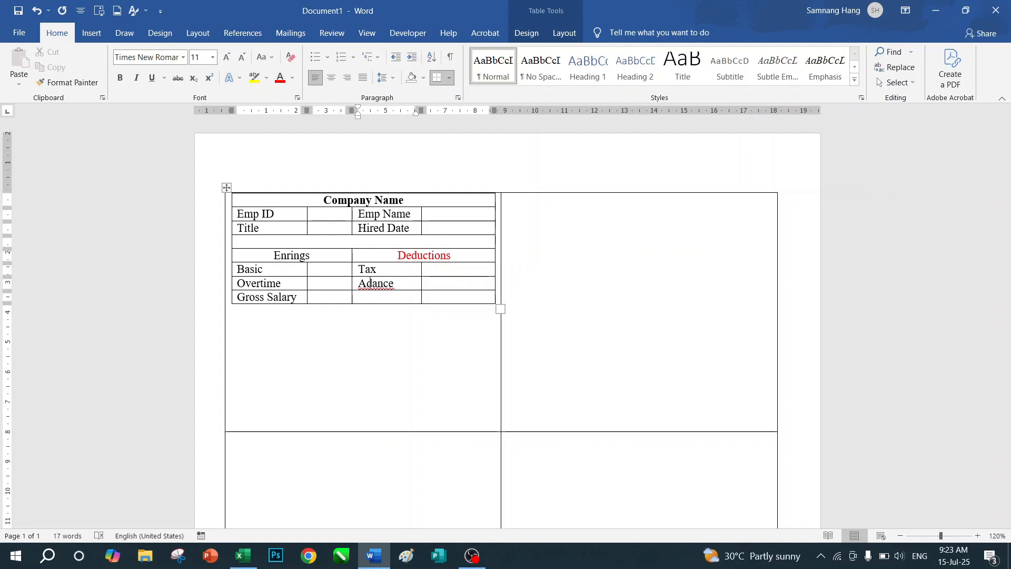
{"action": "type", "text": "v"}
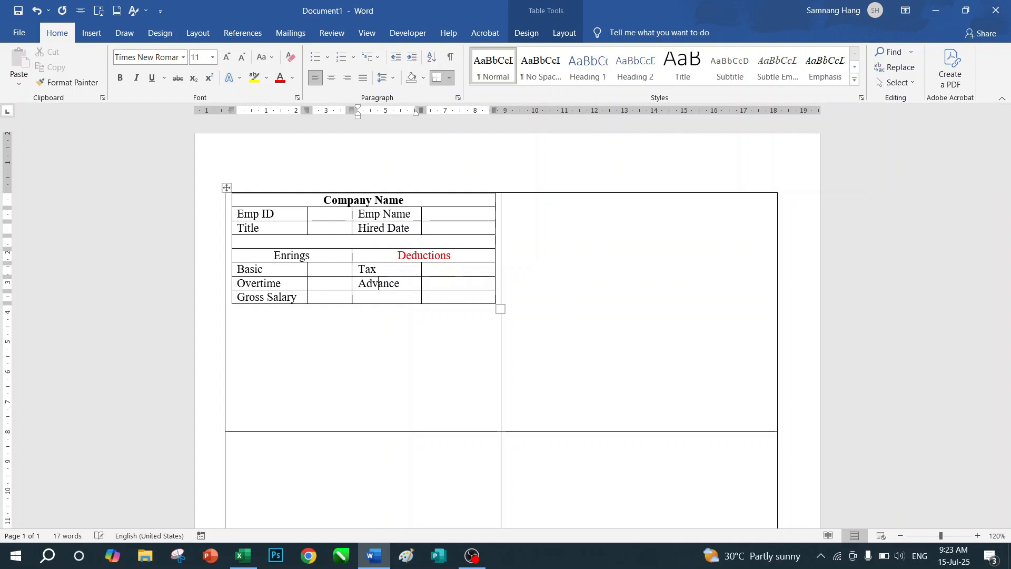
{"action": "left_click", "coordinate": [370, 296]}
{"action": "type", "text": "Ioan"}
- Insert a new row below the last row of the nested table
{"action": "left_click", "coordinate": [439, 299]}
{"action": "right_click", "coordinate": [440, 299]}
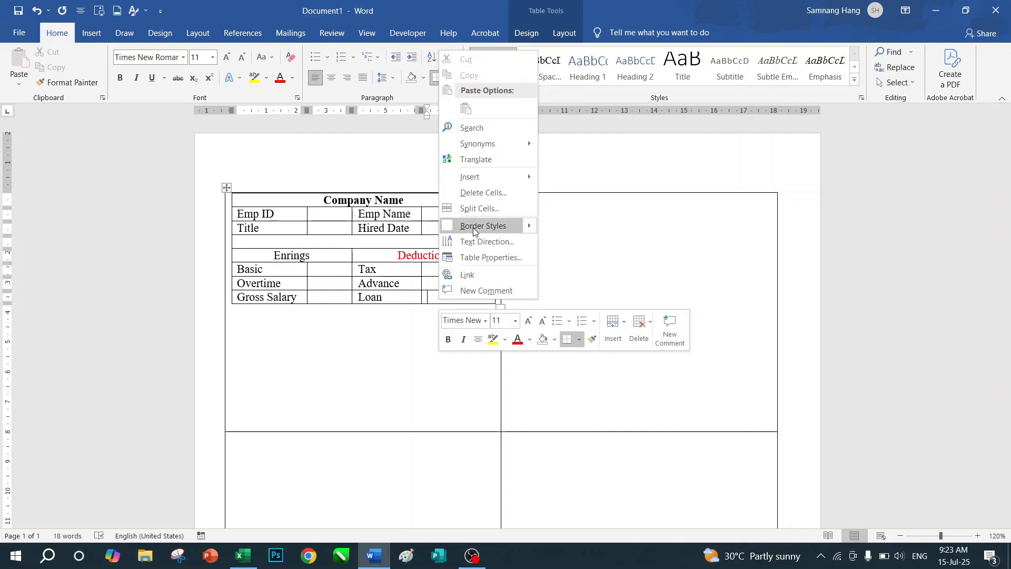
{"action": "mouse_move", "coordinate": [483, 180]}
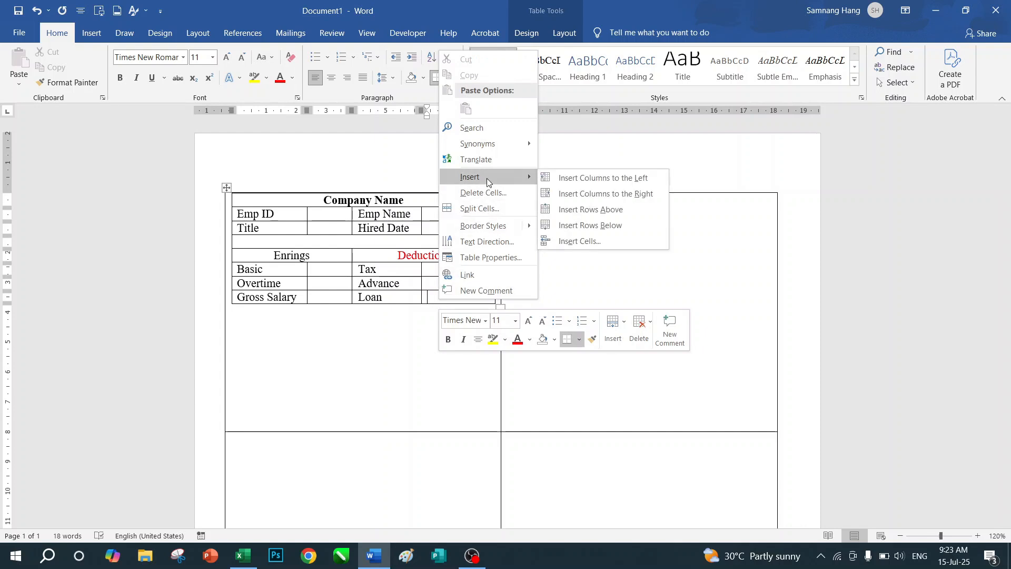
{"action": "left_click", "coordinate": [590, 225]}
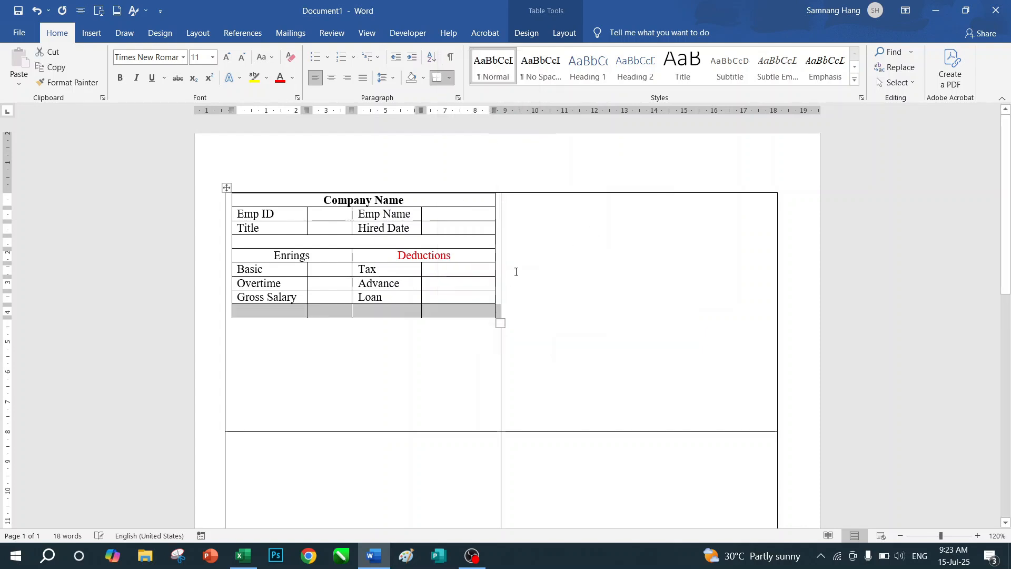
- Enter the label "Total Dec" below "Loan" in the new row and make it bold and red
{"action": "left_click", "coordinate": [373, 314]}
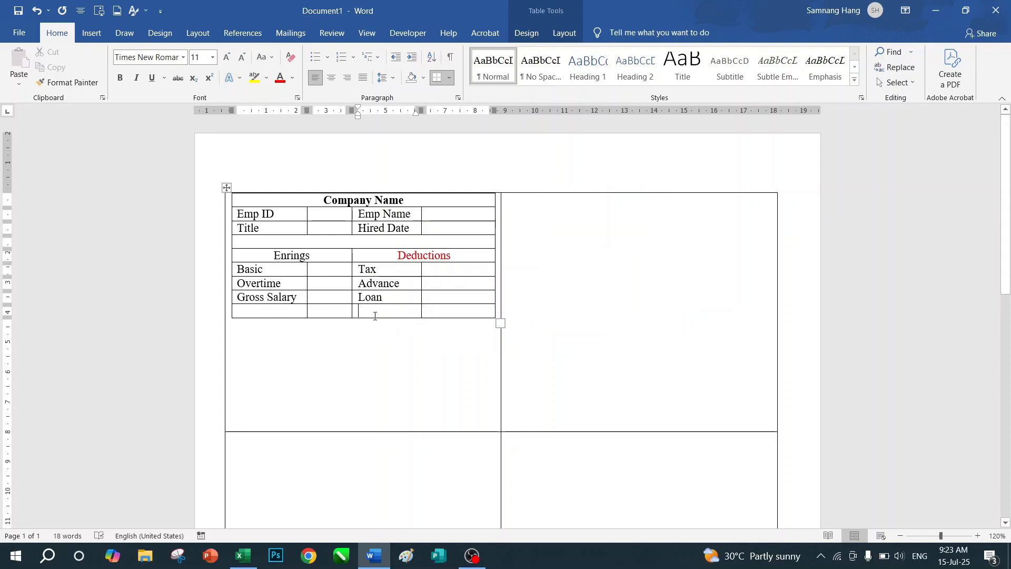
{"action": "type", "text": "Tot"}
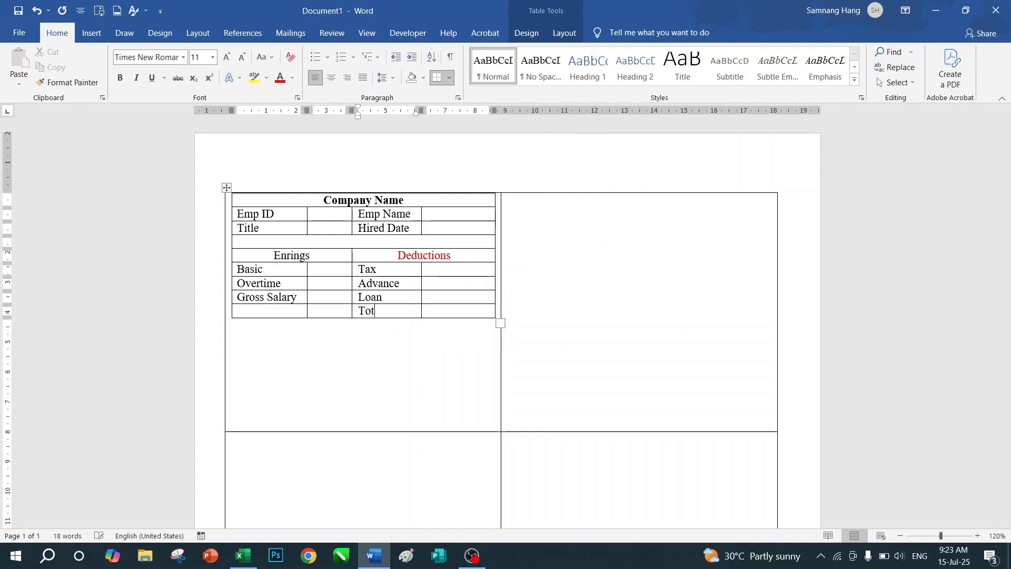
{"action": "type", "text": "al Dec"}
{"action": "left_click_drag", "start_coordinate": [360, 311], "coordinate": [415, 310]}
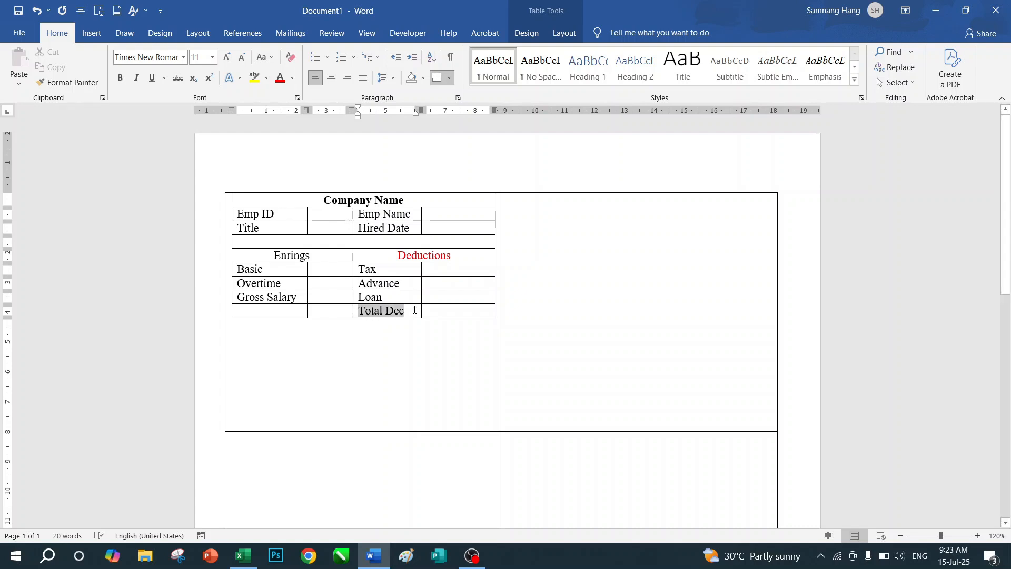
{"action": "key", "text": "ctrl+b"}
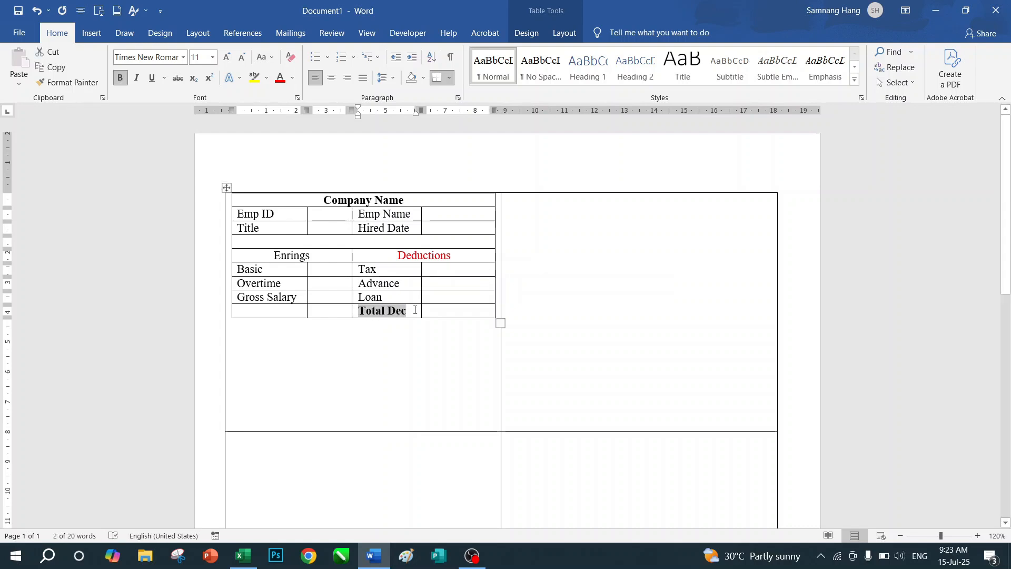
{"action": "left_click", "coordinate": [280, 78]}
- Move "Gross Salary" down to the first cell of the last row and enter "Incentive" in its former cell
{"action": "left_click_drag", "start_coordinate": [238, 297], "coordinate": [298, 297]}
{"action": "key", "text": "ctrl+x"}
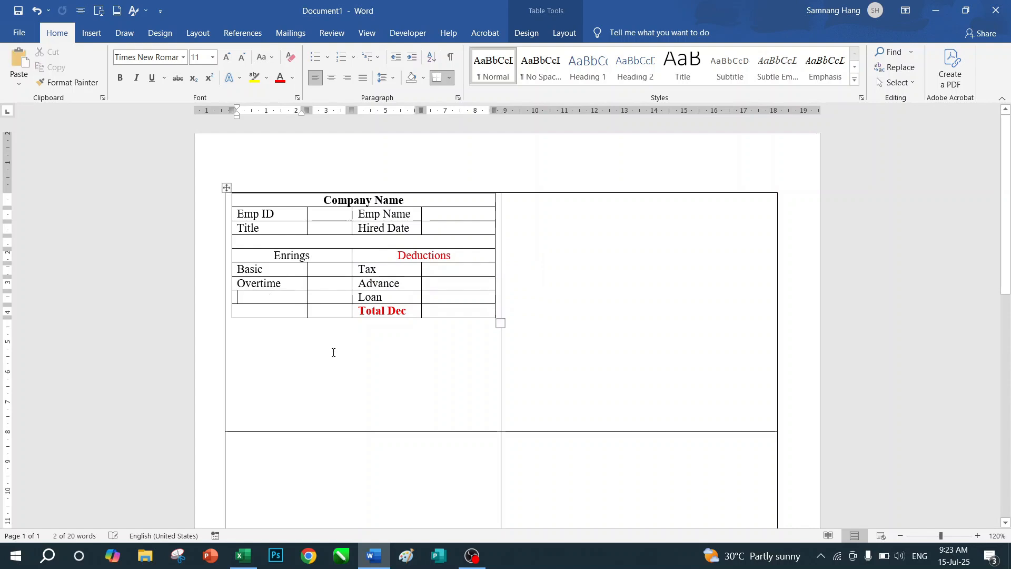
{"action": "left_click", "coordinate": [274, 311]}
{"action": "key", "text": "ctrl+v"}
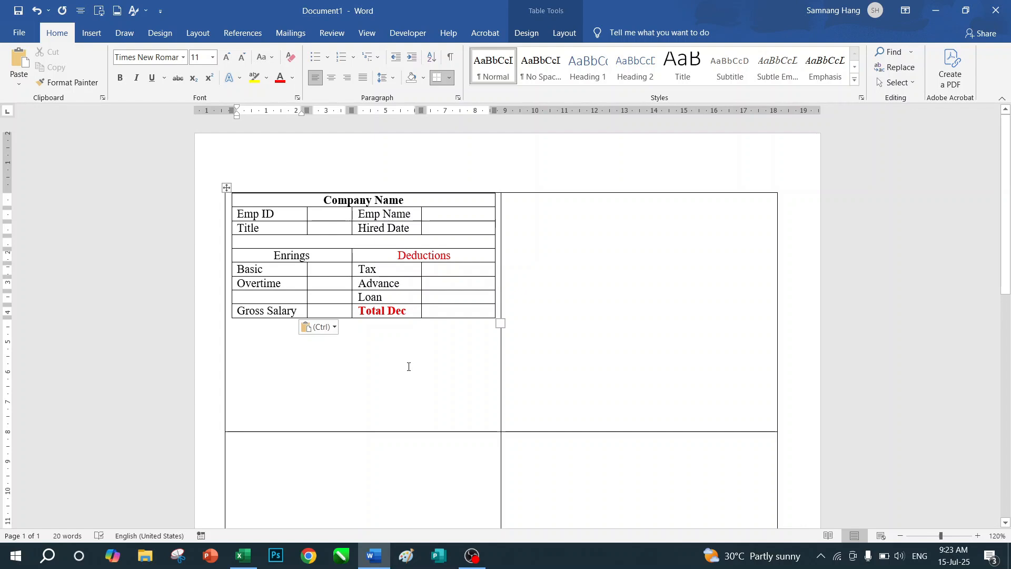
{"action": "type", "text": "Incentive"}
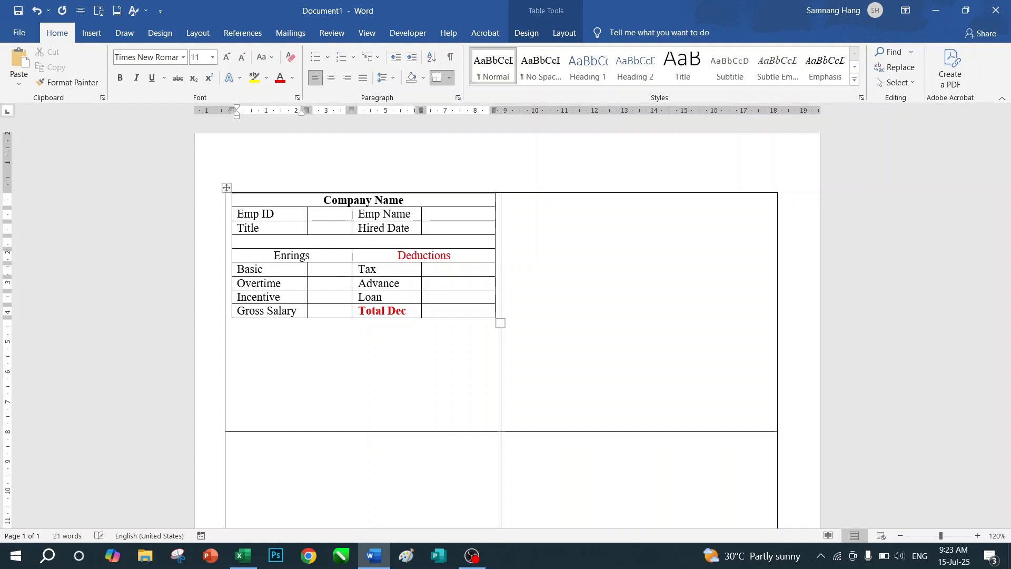
- Make the "Enrings" heading in the nested table bold
{"action": "left_click", "coordinate": [338, 303]}
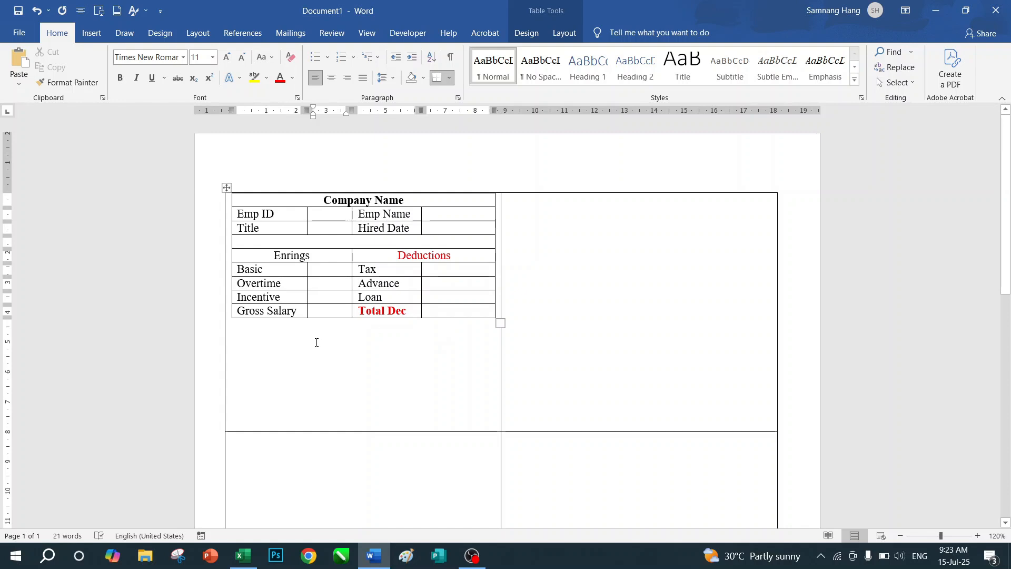
{"action": "left_click", "coordinate": [449, 279]}
{"action": "double_click", "coordinate": [287, 254]}
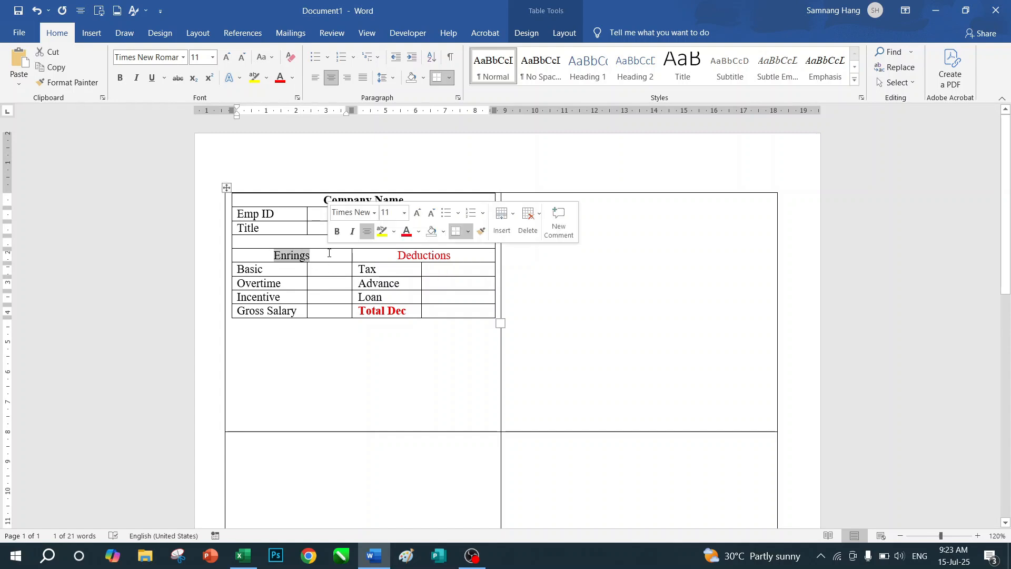
{"action": "key", "text": "ctrl+b"}
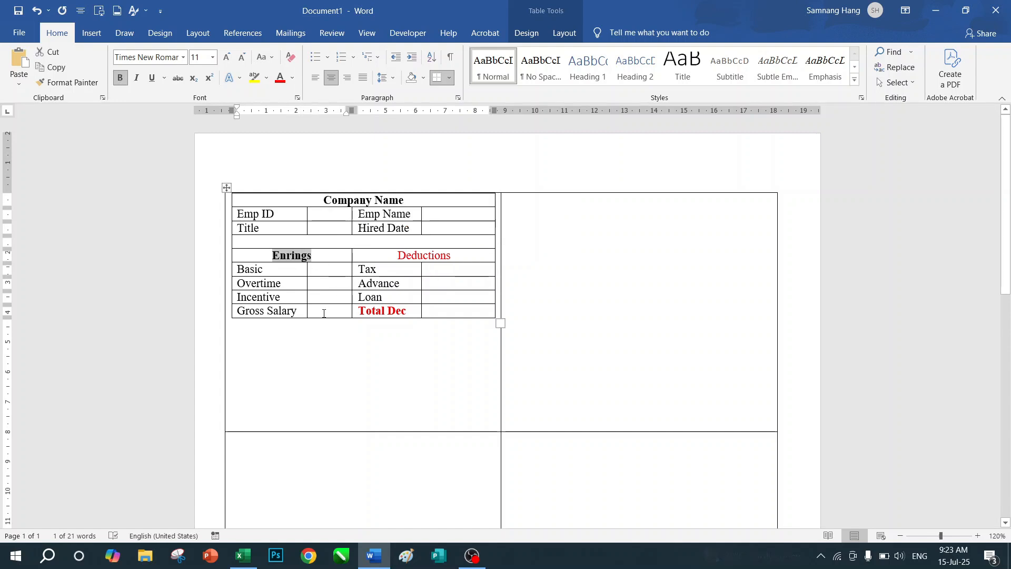
{"action": "left_click", "coordinate": [327, 303]}
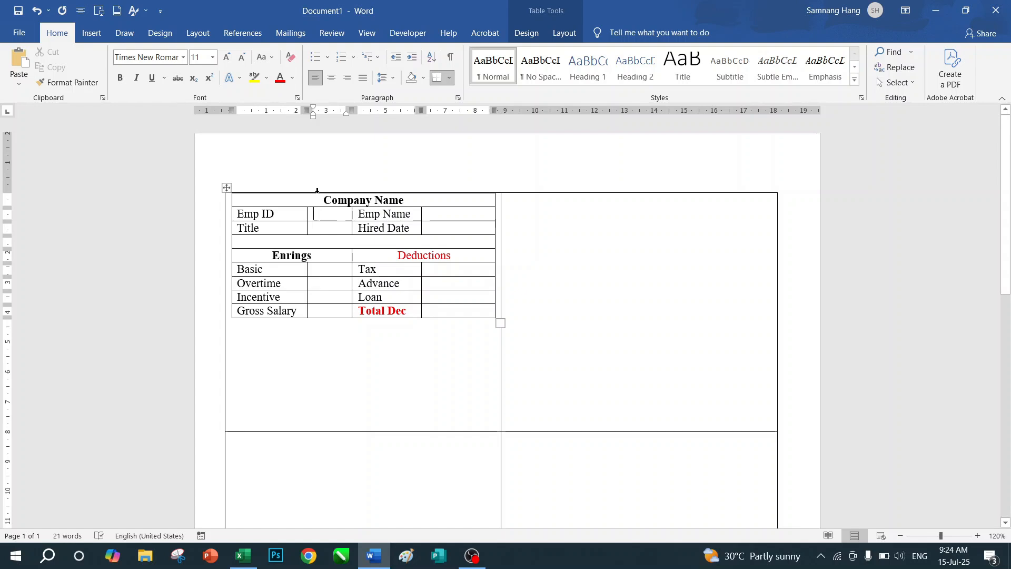
- Connect the existing recipient list Payslip from Drive D > Computer tutorials, using table Sheet1$ with its first row as column headers
{"action": "left_click", "coordinate": [295, 38]}
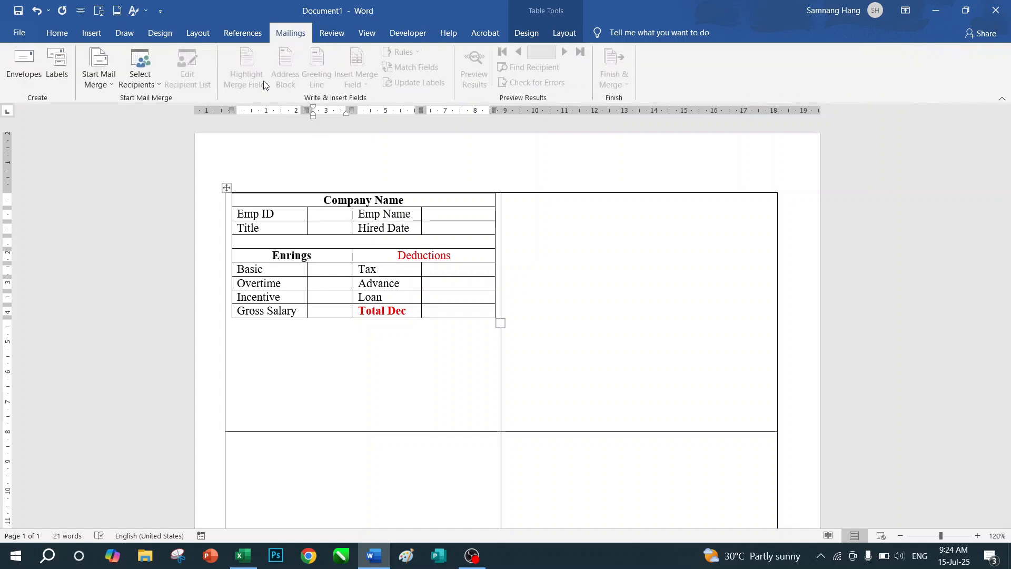
{"action": "left_click", "coordinate": [159, 86]}
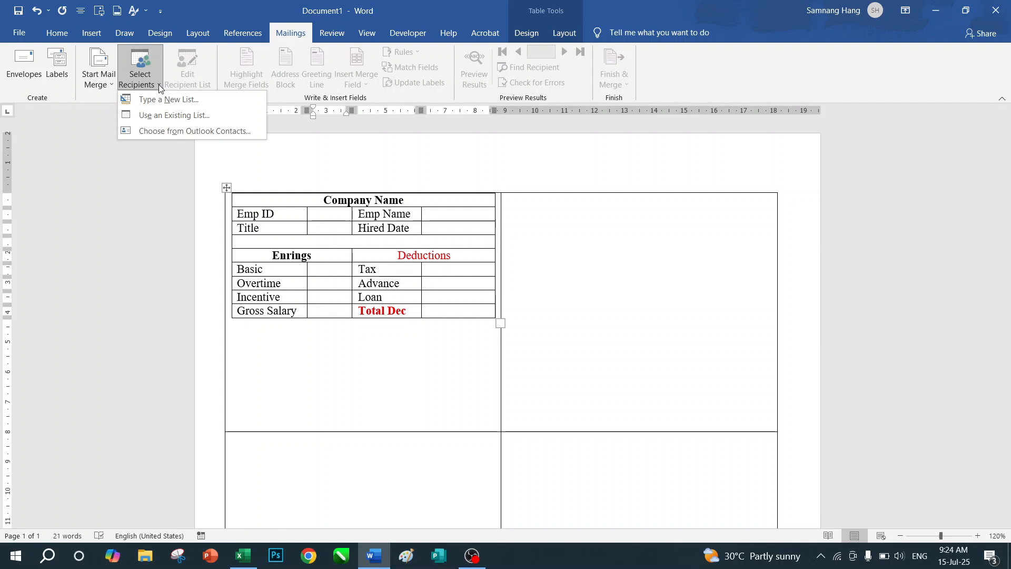
{"action": "left_click", "coordinate": [171, 117]}
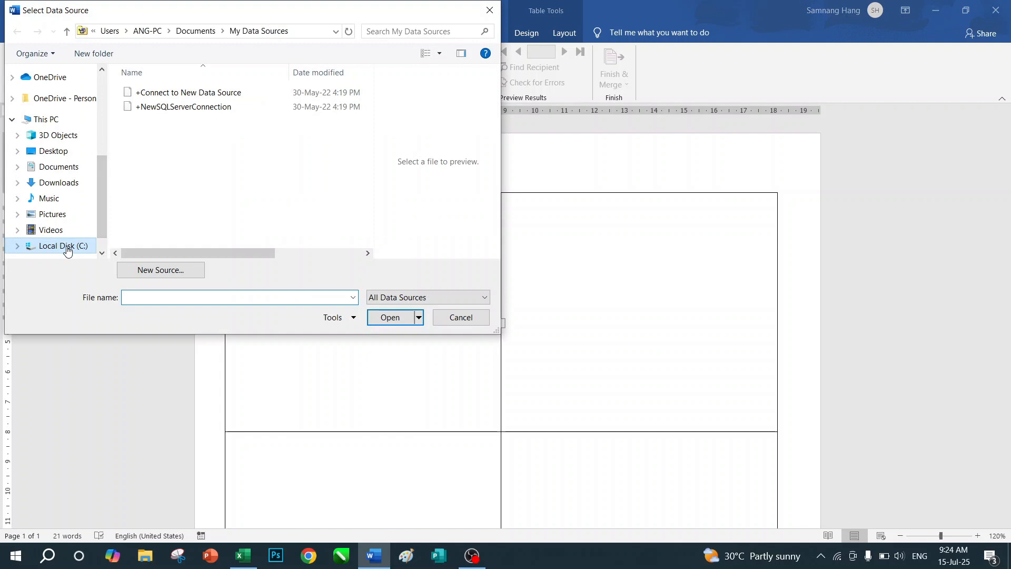
{"action": "left_click", "coordinate": [67, 250]}
{"action": "double_click", "coordinate": [177, 94]}
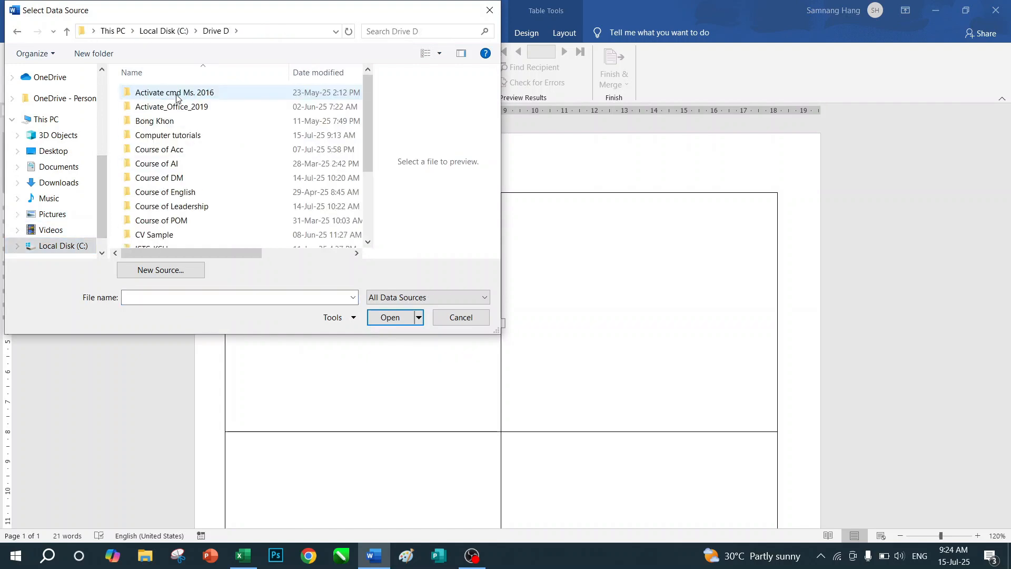
{"action": "double_click", "coordinate": [195, 142]}
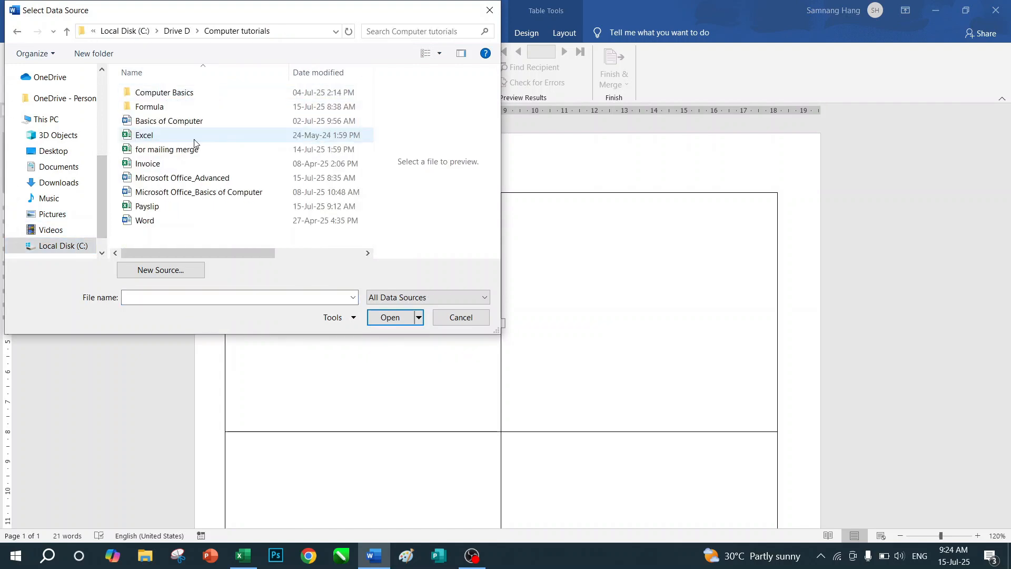
{"action": "left_click", "coordinate": [177, 210]}
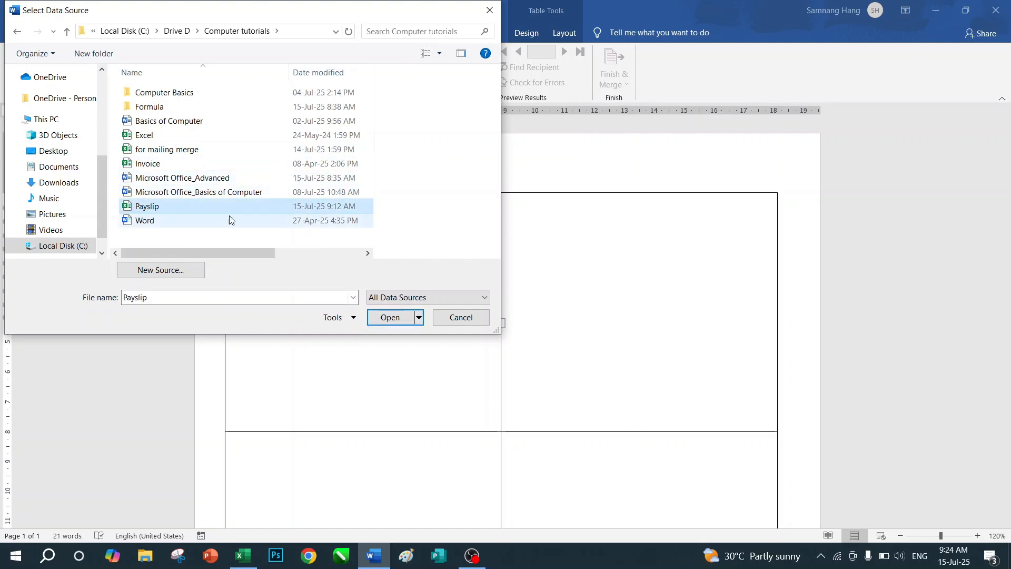
{"action": "left_click", "coordinate": [388, 319]}
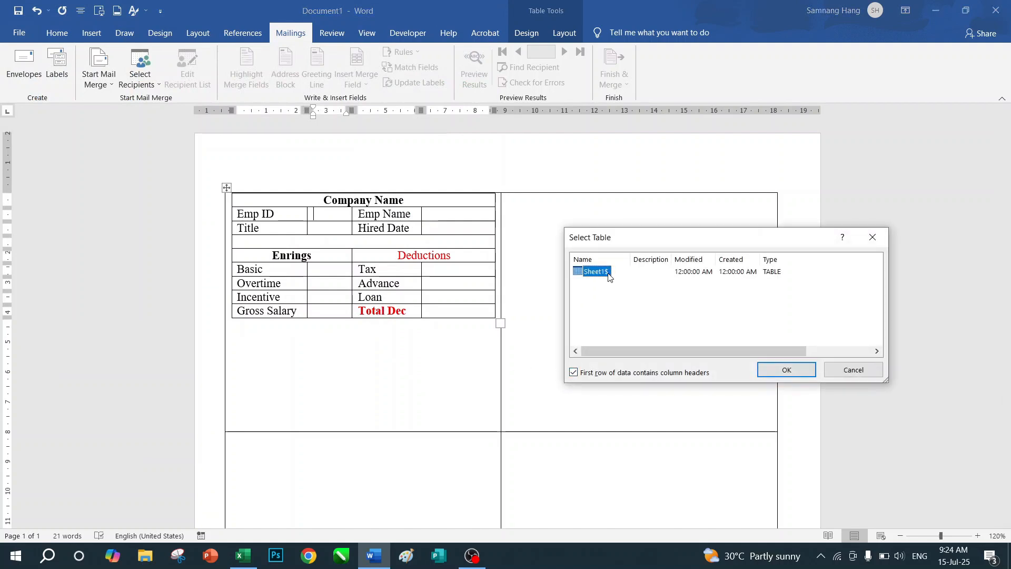
{"action": "left_click", "coordinate": [787, 370]}
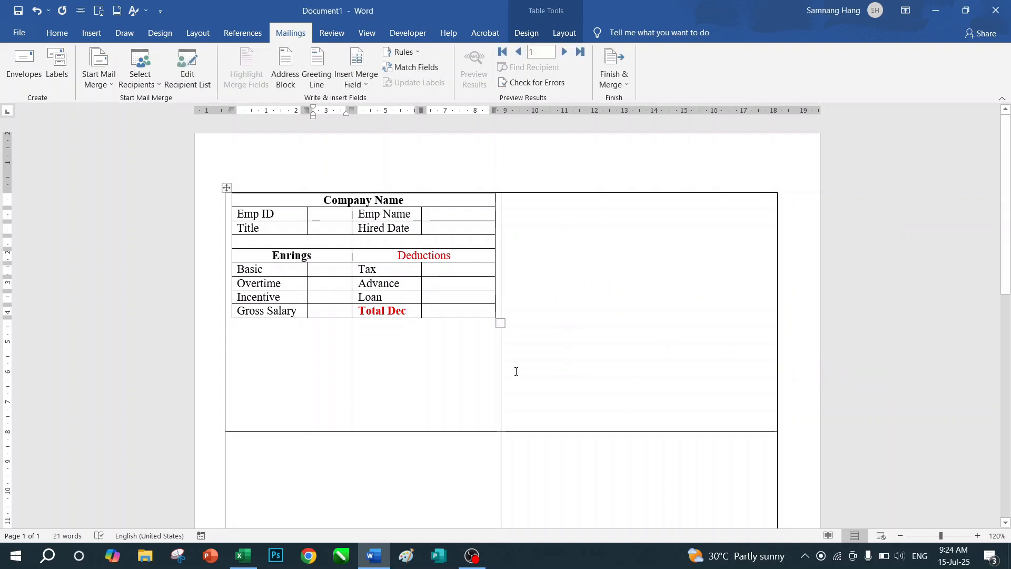
- Insert the Emp_No merge field in the cell beside "Emp ID" and turn on the merge results preview
{"action": "left_click", "coordinate": [367, 86]}
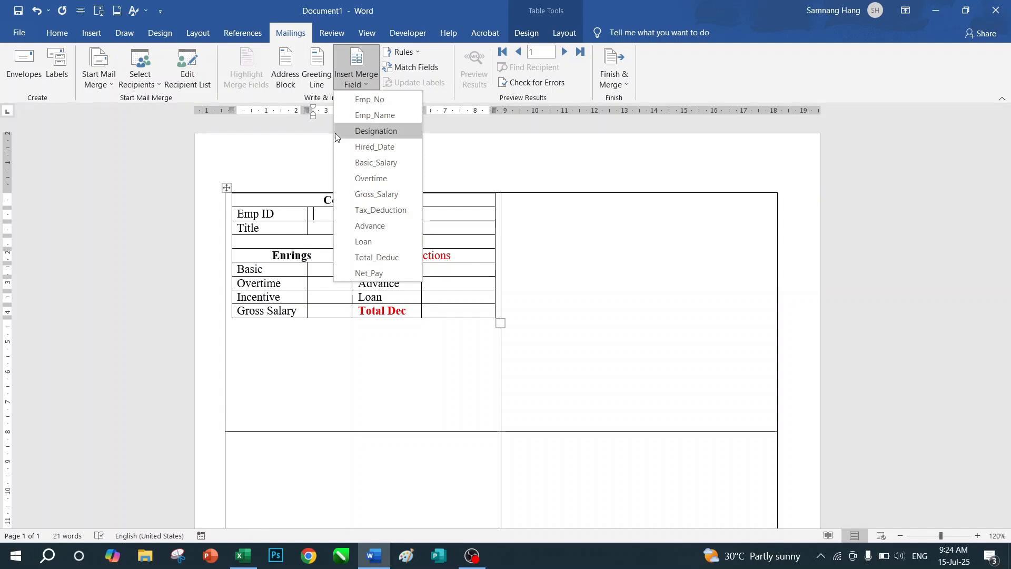
{"action": "left_click", "coordinate": [317, 218]}
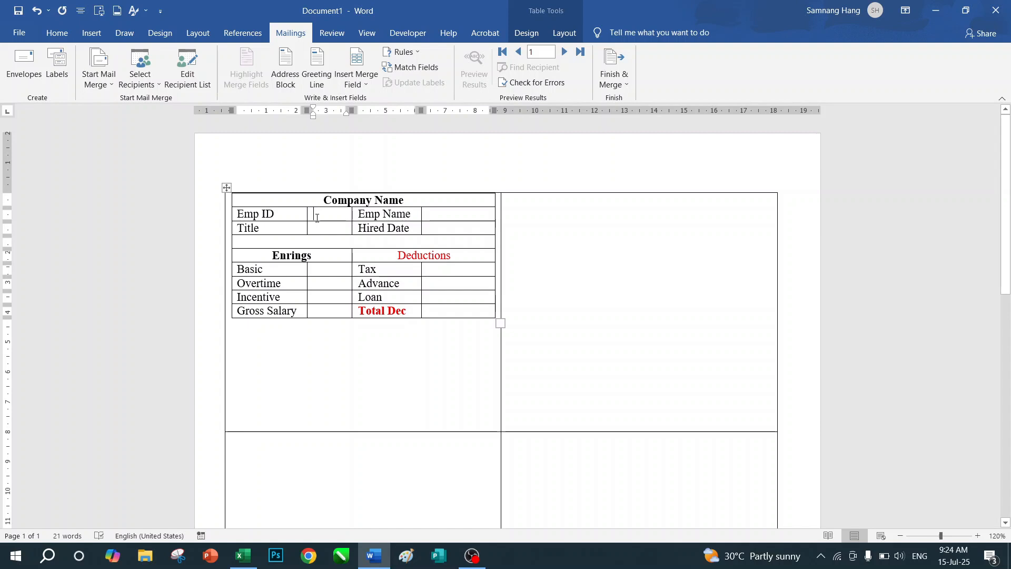
{"action": "left_click", "coordinate": [372, 84]}
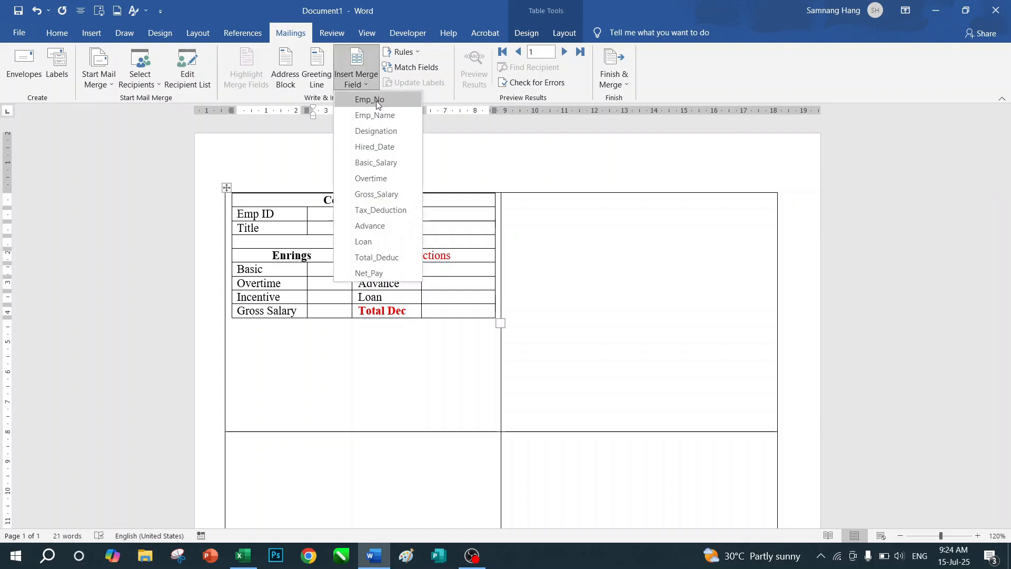
{"action": "left_click", "coordinate": [376, 100]}
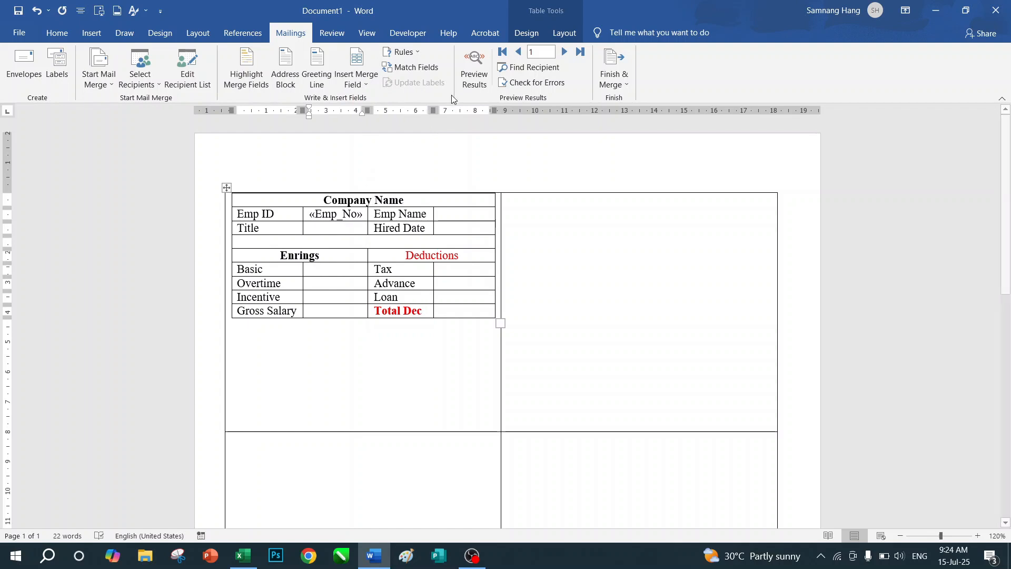
{"action": "left_click", "coordinate": [480, 77]}
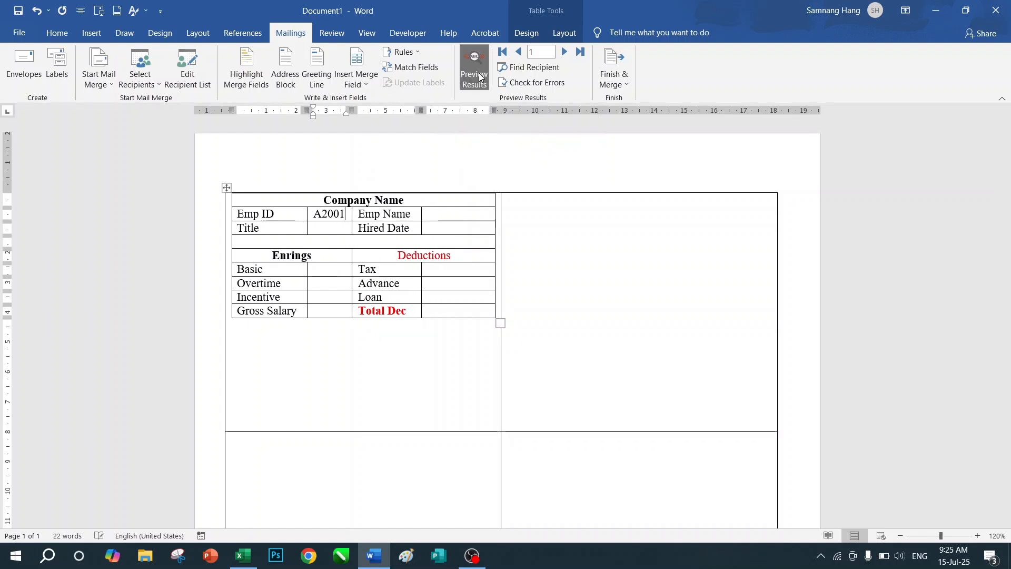
- Insert the Emp_Name merge field in the empty cell beside "Emp Name"
{"action": "left_click", "coordinate": [438, 215]}
{"action": "left_click", "coordinate": [367, 85]}
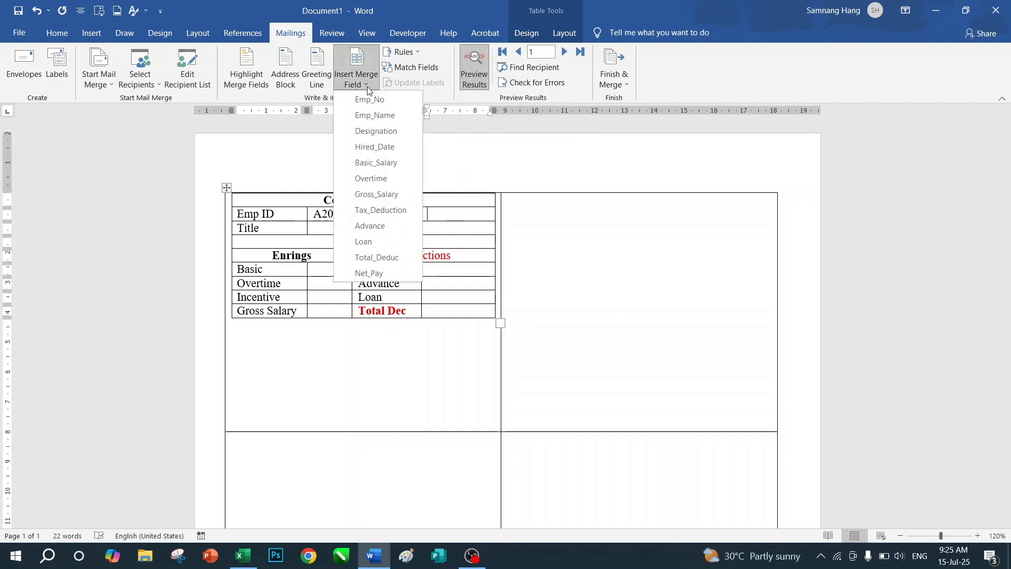
{"action": "left_click", "coordinate": [376, 113]}
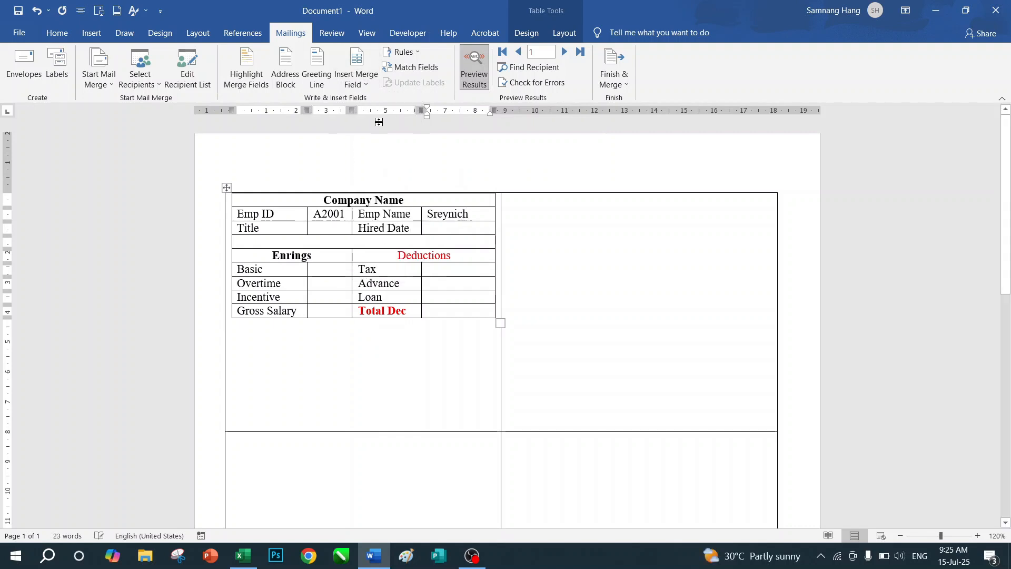
- Insert the Designation merge field beside "Title" and the Hired_Date merge field beside "Hired Date"
{"action": "left_click", "coordinate": [322, 231]}
{"action": "left_click", "coordinate": [367, 85]}
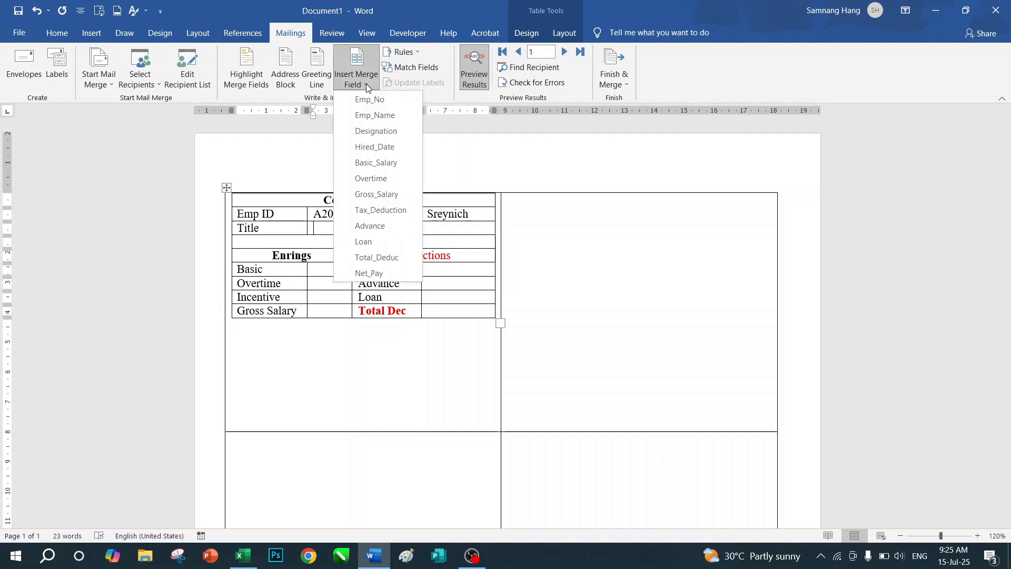
{"action": "left_click", "coordinate": [377, 133]}
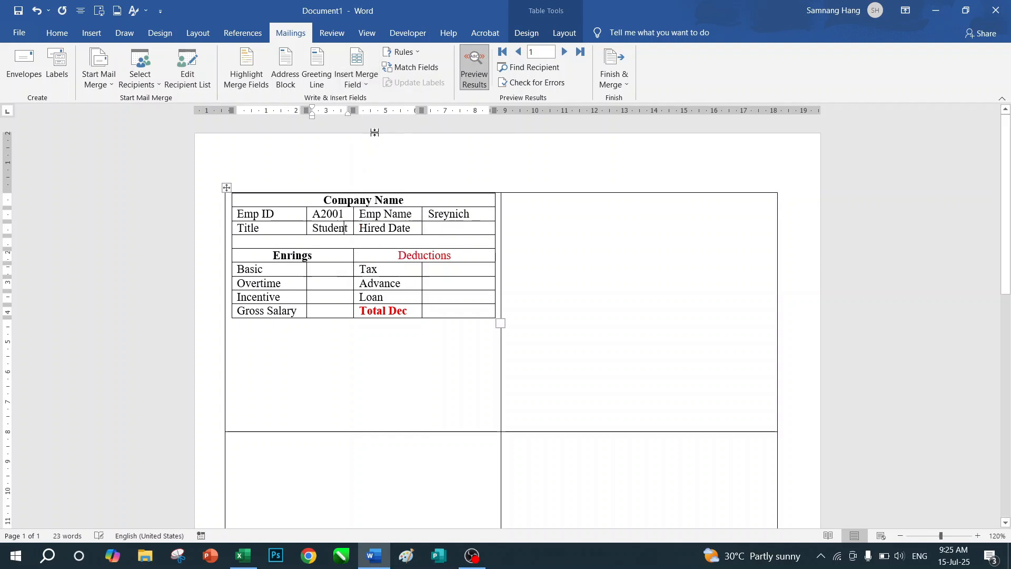
{"action": "left_click", "coordinate": [439, 230]}
{"action": "left_click", "coordinate": [369, 86]}
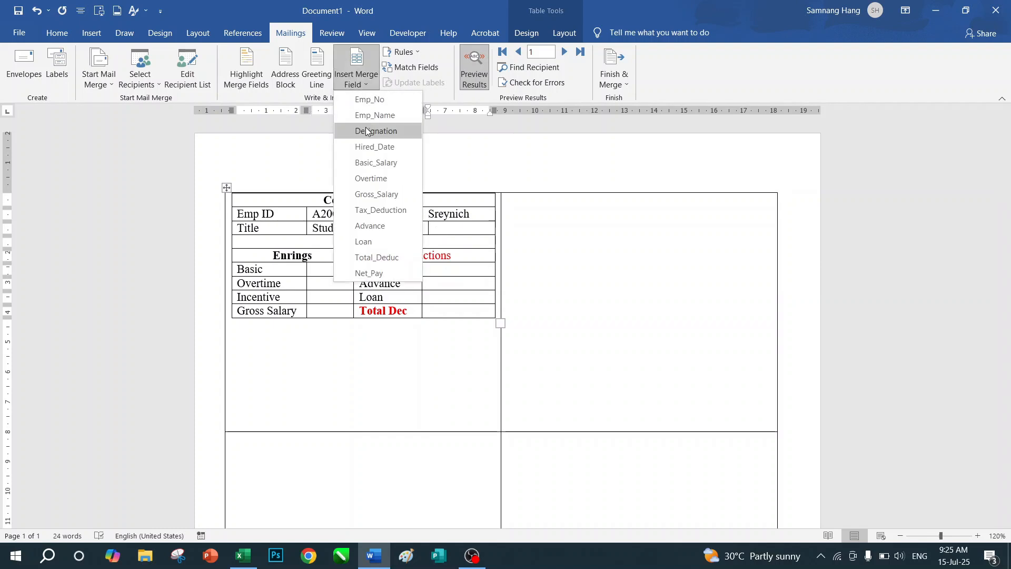
{"action": "left_click", "coordinate": [369, 146]}
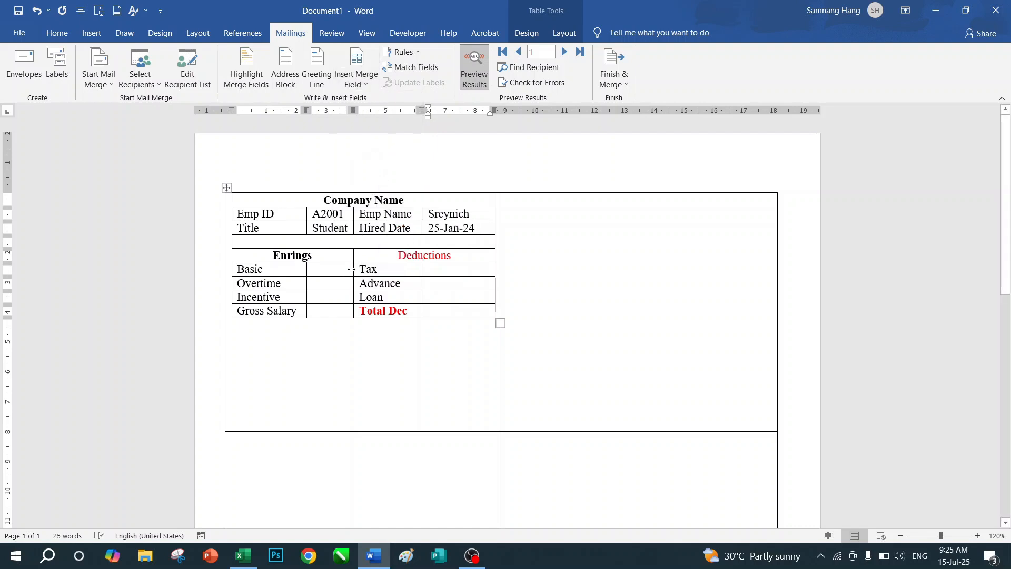
- Insert the Basic_Salary merge field beside "Basic" and the Overtime merge field beside "Overtime"
{"action": "left_click", "coordinate": [324, 272]}
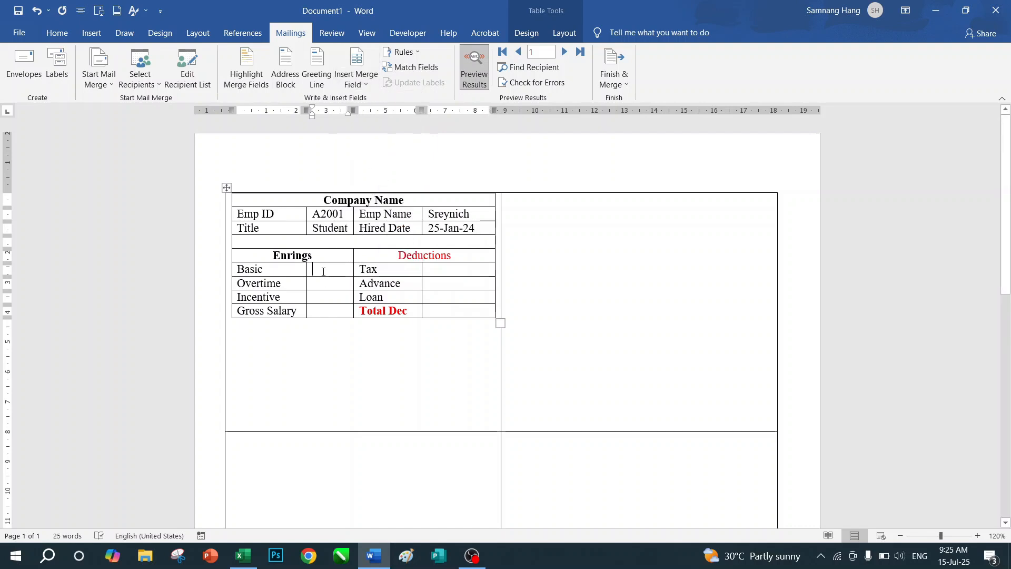
{"action": "left_click", "coordinate": [370, 84]}
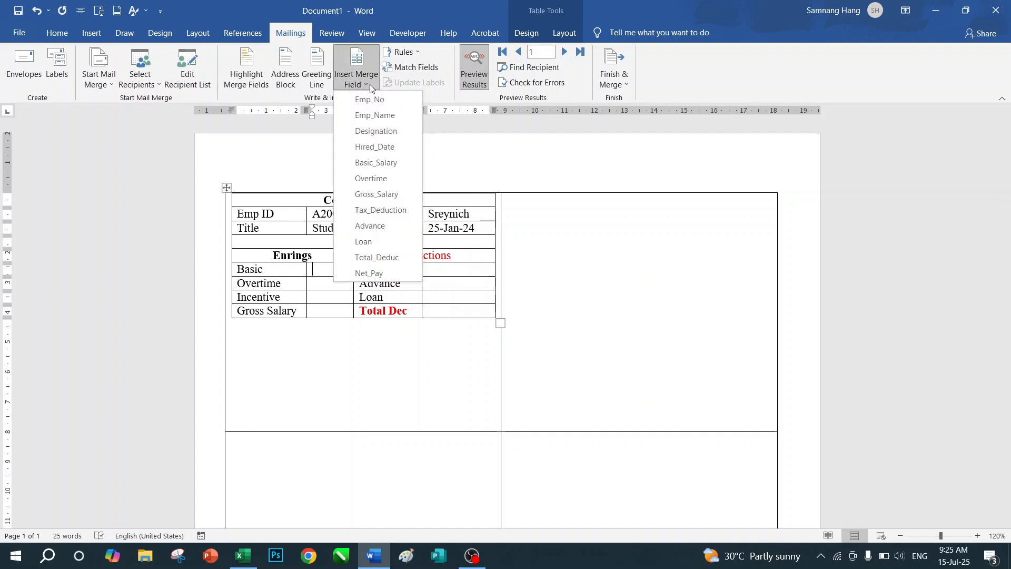
{"action": "left_click", "coordinate": [372, 164]}
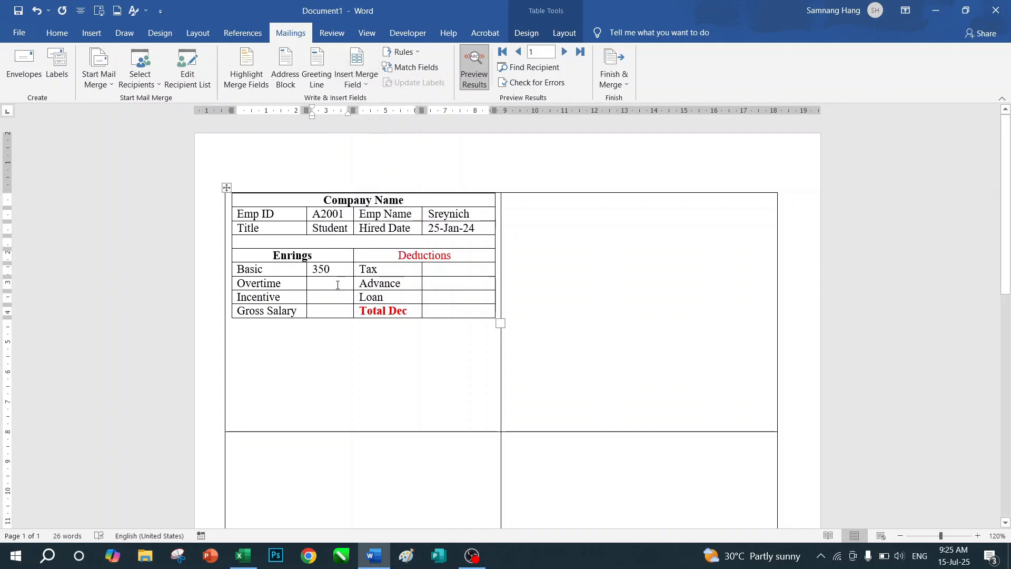
{"action": "left_click", "coordinate": [369, 82]}
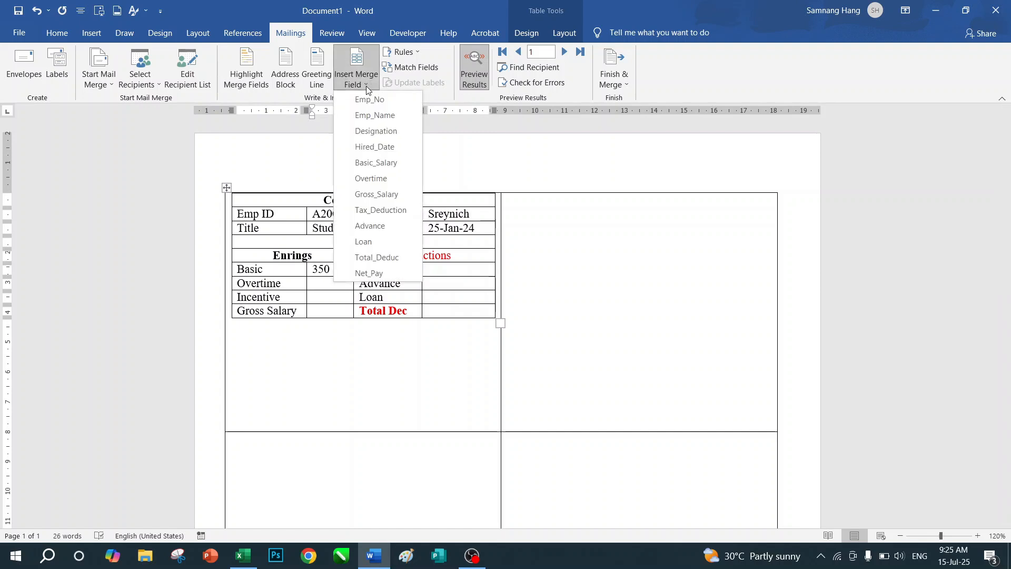
{"action": "left_click", "coordinate": [378, 179]}
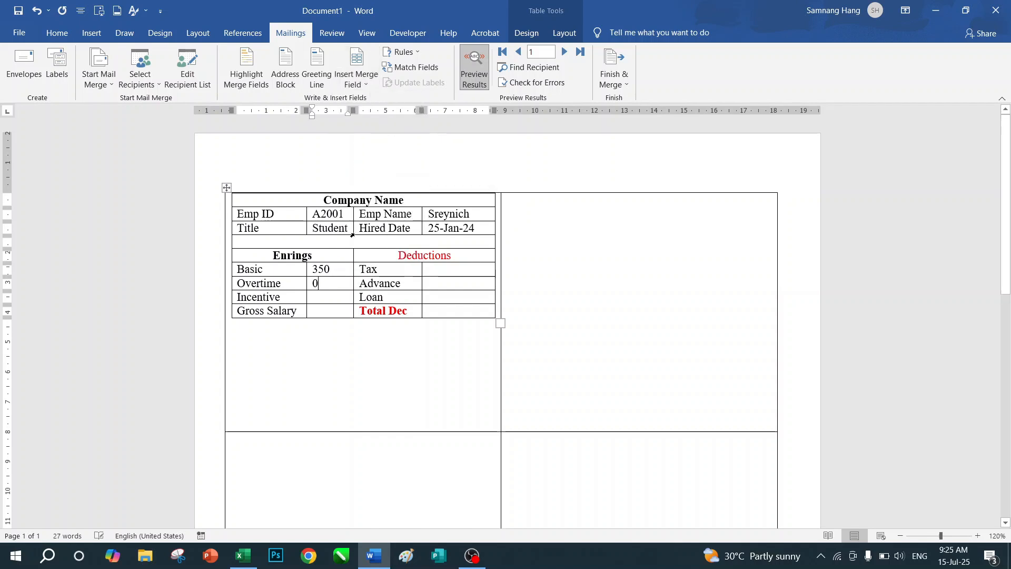
- Insert the Gross_Salary merge field in the cell beside "Gross Salary", leaving the "Incentive" cell empty
{"action": "left_click", "coordinate": [326, 314]}
{"action": "left_click", "coordinate": [365, 86]}
{"action": "left_click", "coordinate": [377, 193]}
- Insert the Tax_Deduction merge field beside "Tax" and the Advance merge field beside "Advance"
{"action": "left_click", "coordinate": [441, 274]}
{"action": "left_click", "coordinate": [367, 84]}
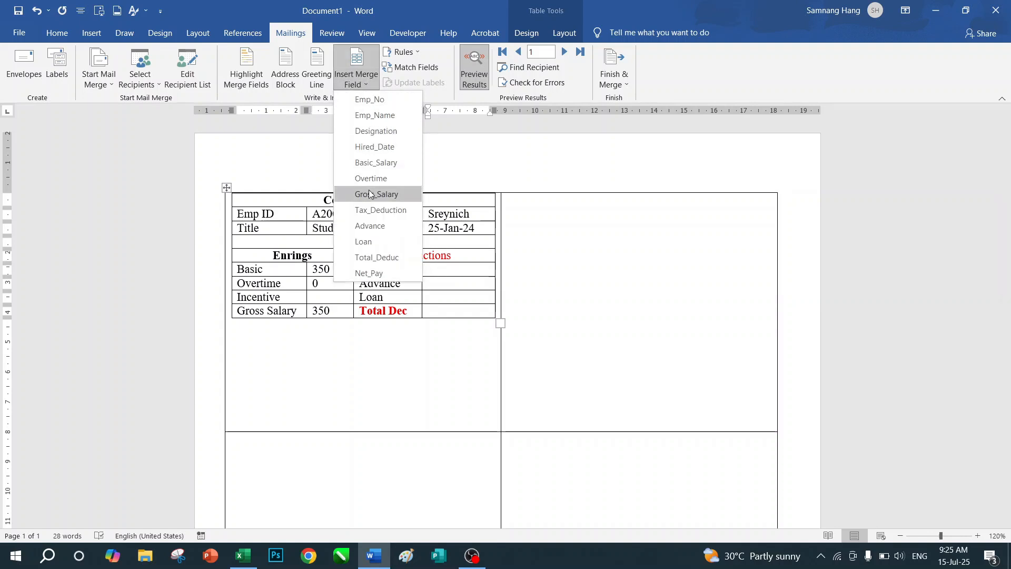
{"action": "left_click", "coordinate": [389, 210]}
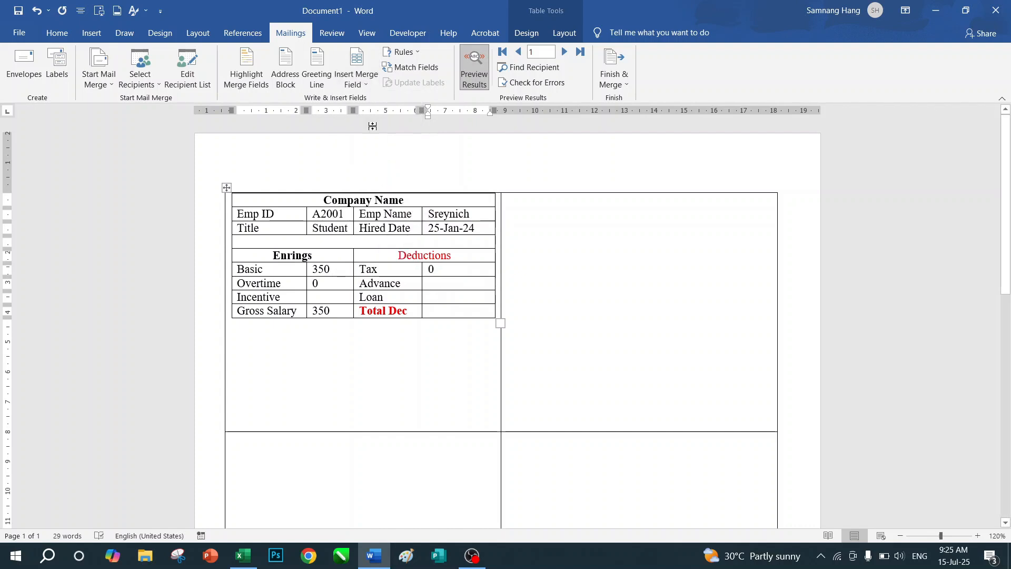
{"action": "left_click", "coordinate": [367, 85]}
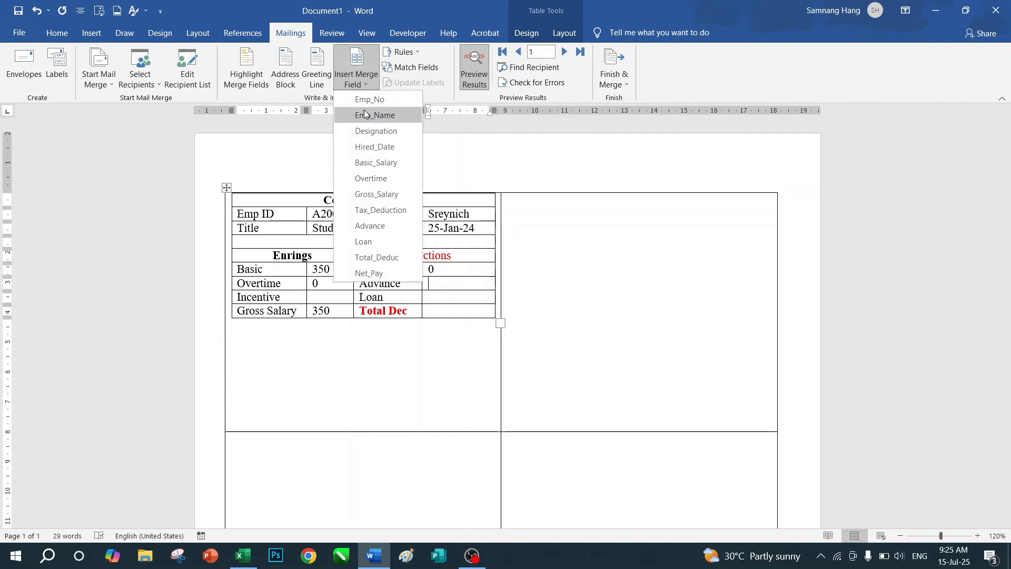
{"action": "left_click", "coordinate": [371, 227]}
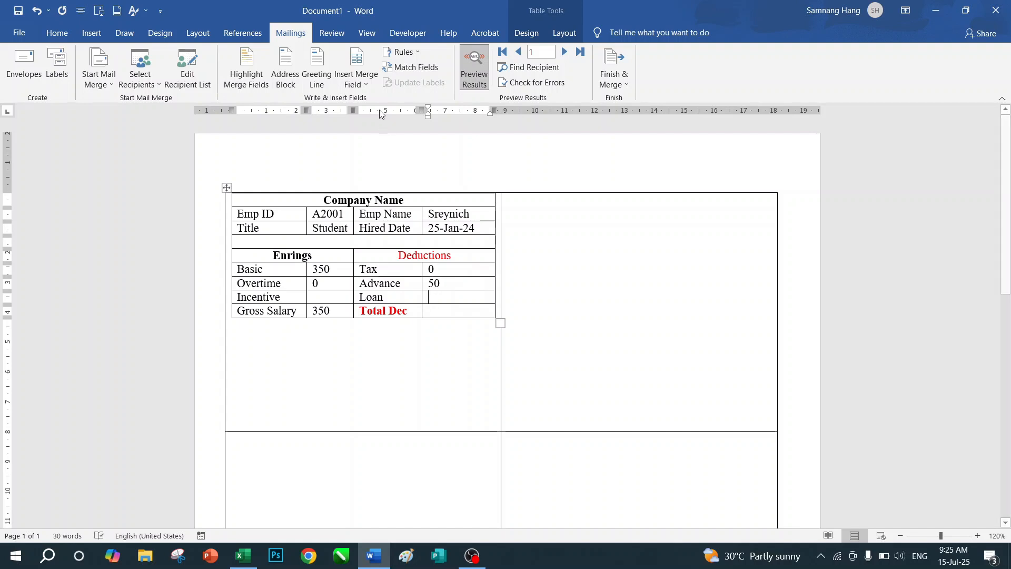
- Insert the Loan merge field beside "Loan" and the Total_Deduc merge field beside "Total Dec"
{"action": "left_click", "coordinate": [368, 87]}
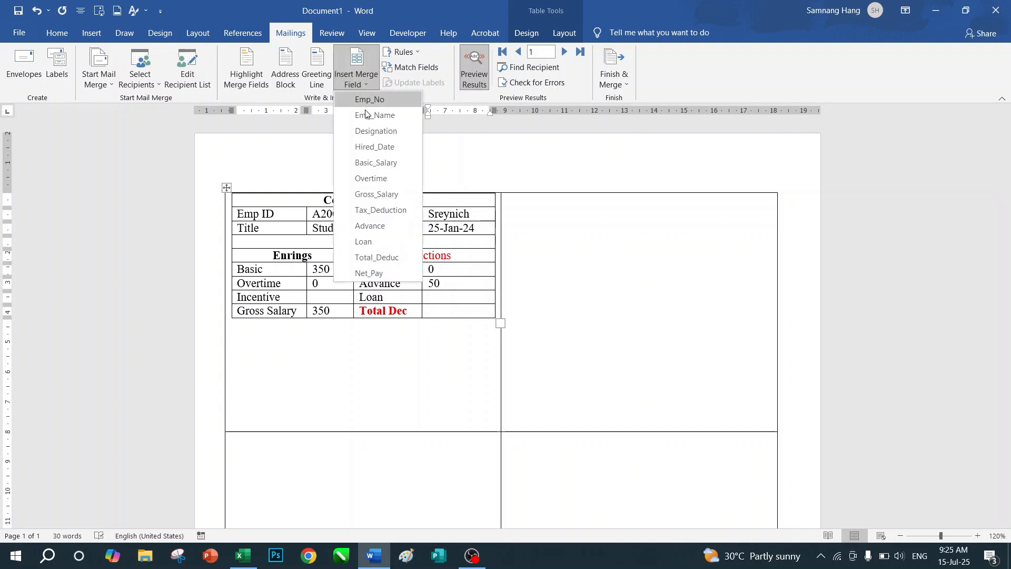
{"action": "left_click", "coordinate": [373, 242]}
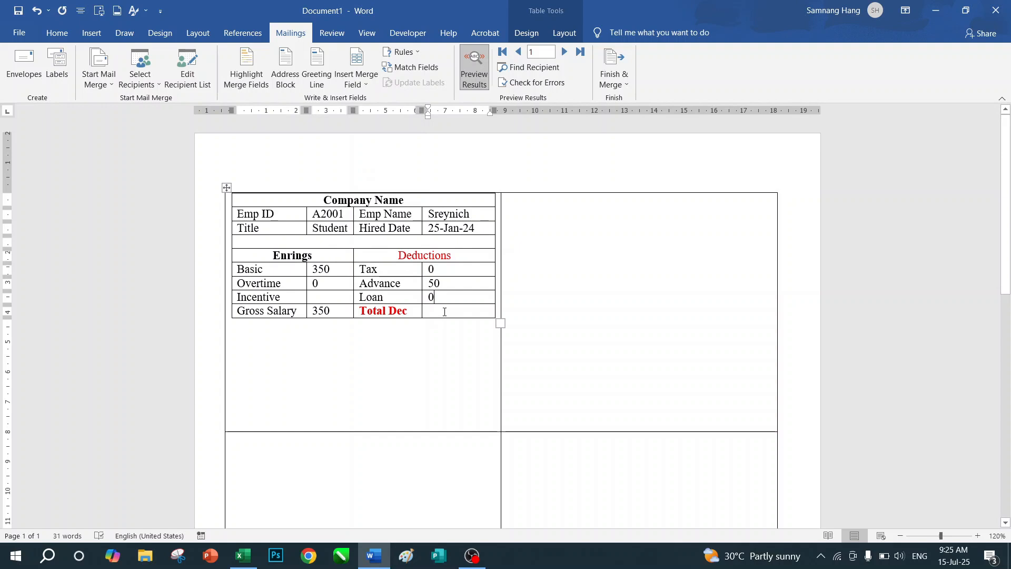
{"action": "left_click", "coordinate": [444, 312]}
{"action": "left_click", "coordinate": [367, 86]}
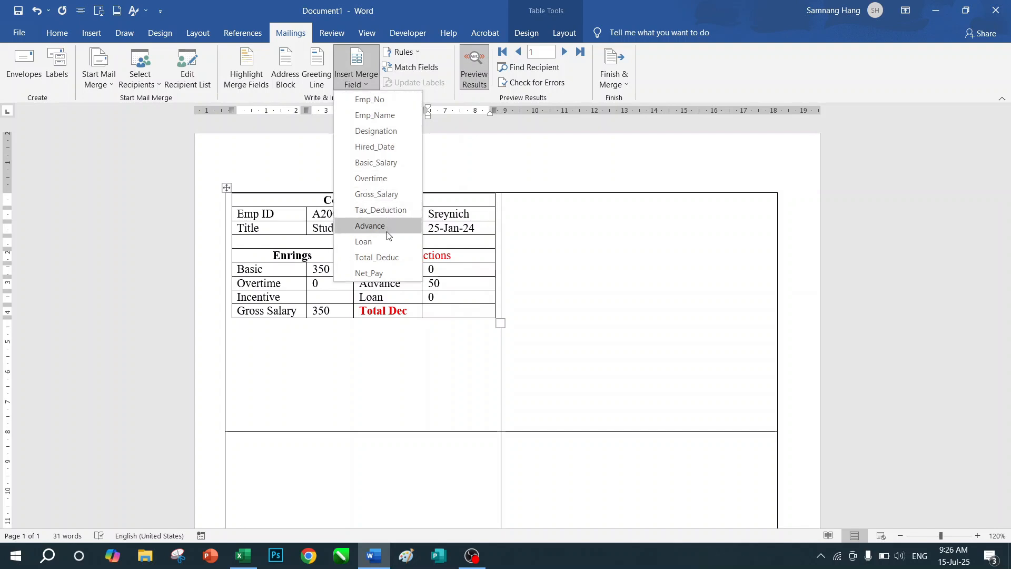
{"action": "left_click", "coordinate": [390, 258]}
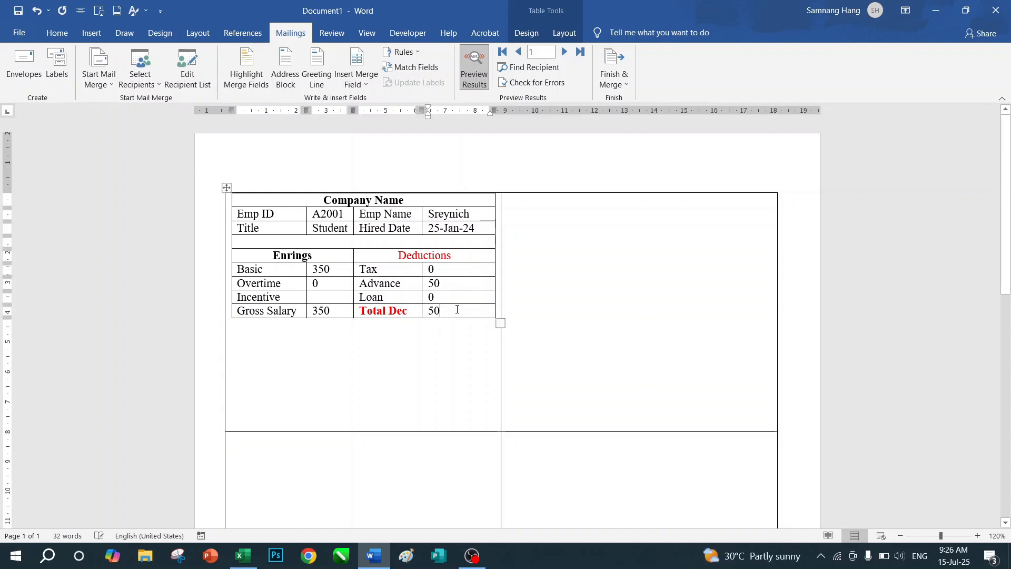
- Add a row below "Gross Salary" in the nested table and merge its first three cells
{"action": "right_click", "coordinate": [457, 309]}
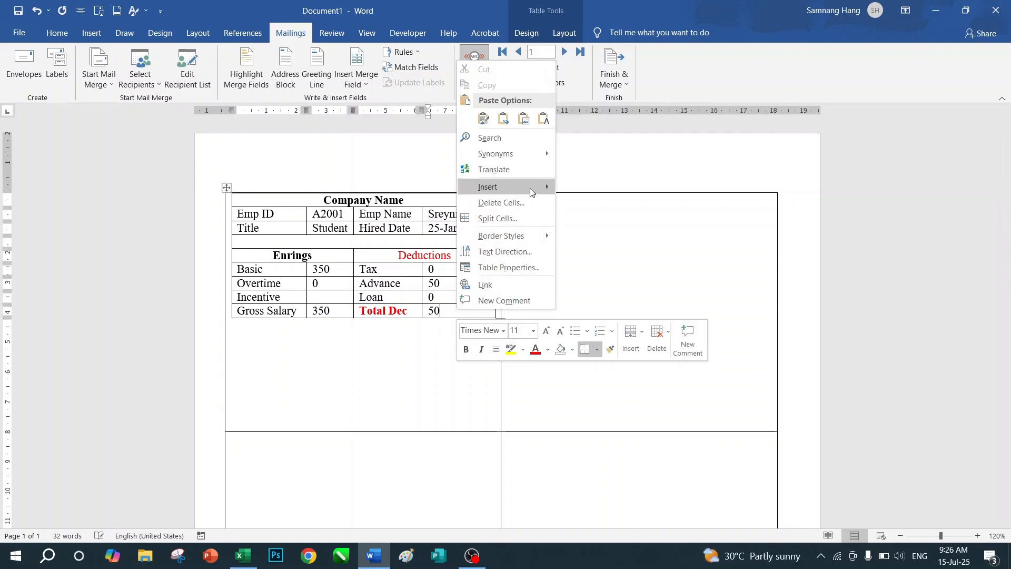
{"action": "mouse_move", "coordinate": [533, 188]}
{"action": "left_click", "coordinate": [615, 236]}
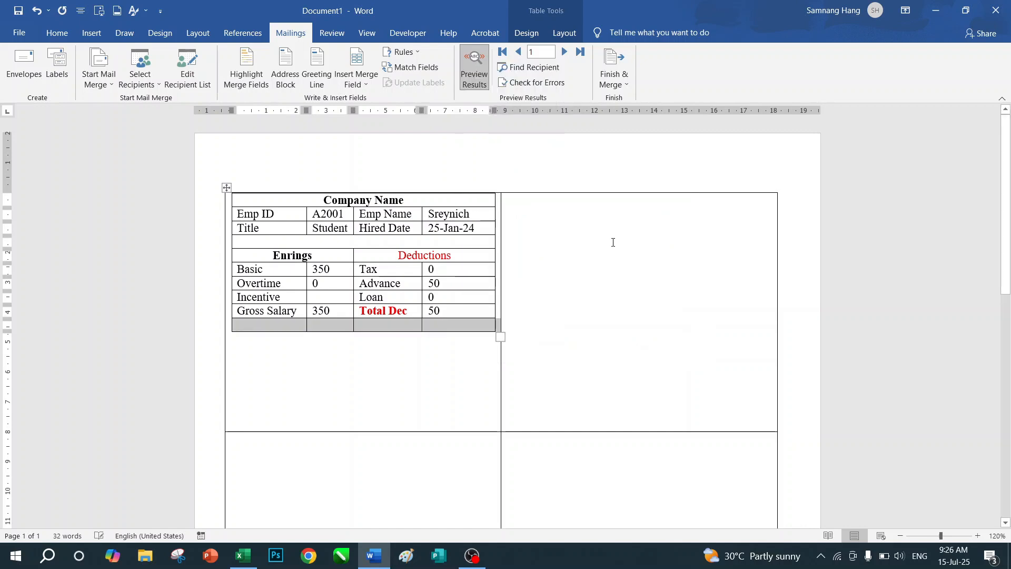
{"action": "left_click", "coordinate": [336, 326]}
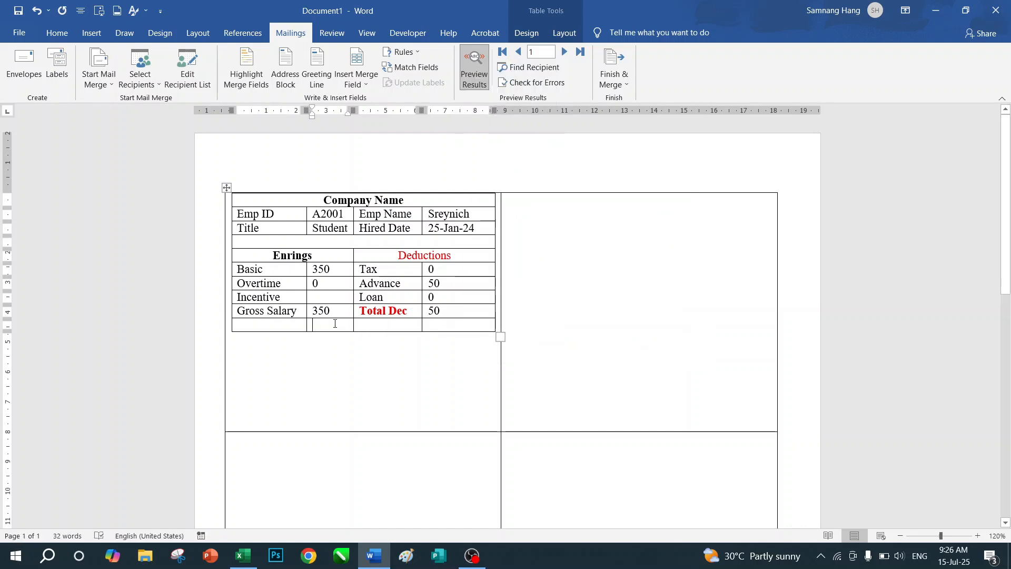
{"action": "left_click_drag", "start_coordinate": [288, 325], "coordinate": [377, 327]}
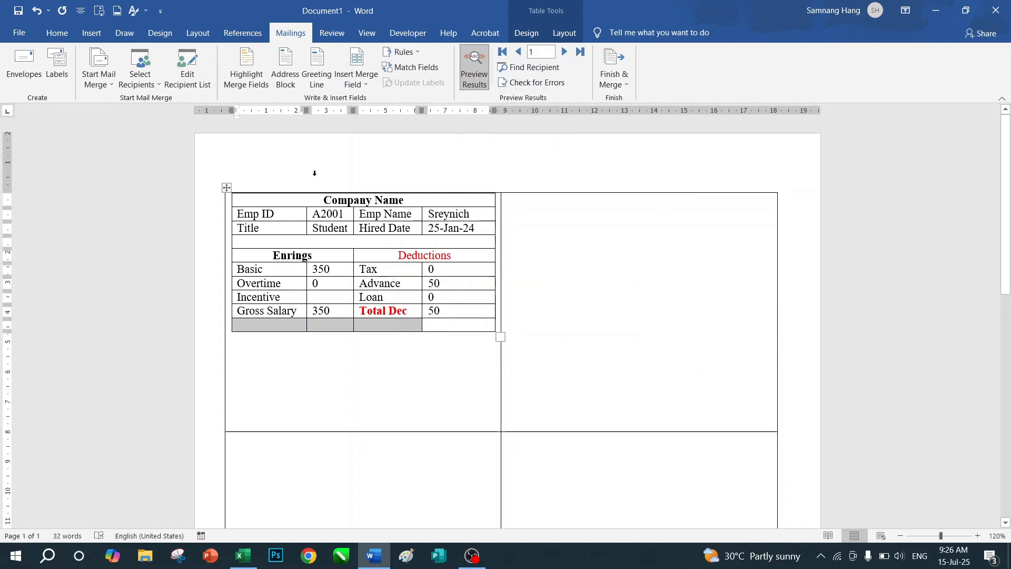
{"action": "right_click", "coordinate": [331, 326]}
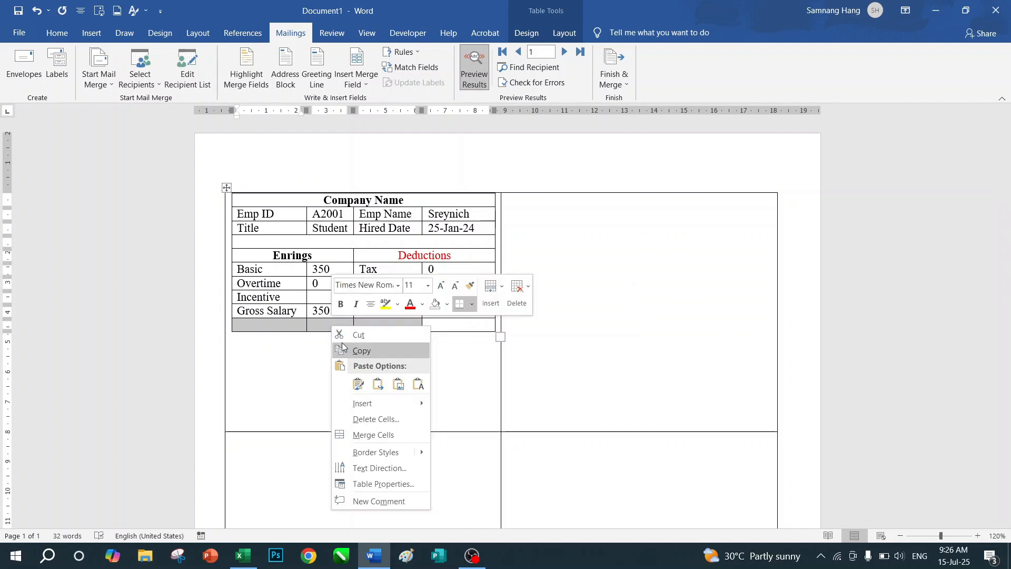
{"action": "left_click", "coordinate": [383, 436]}
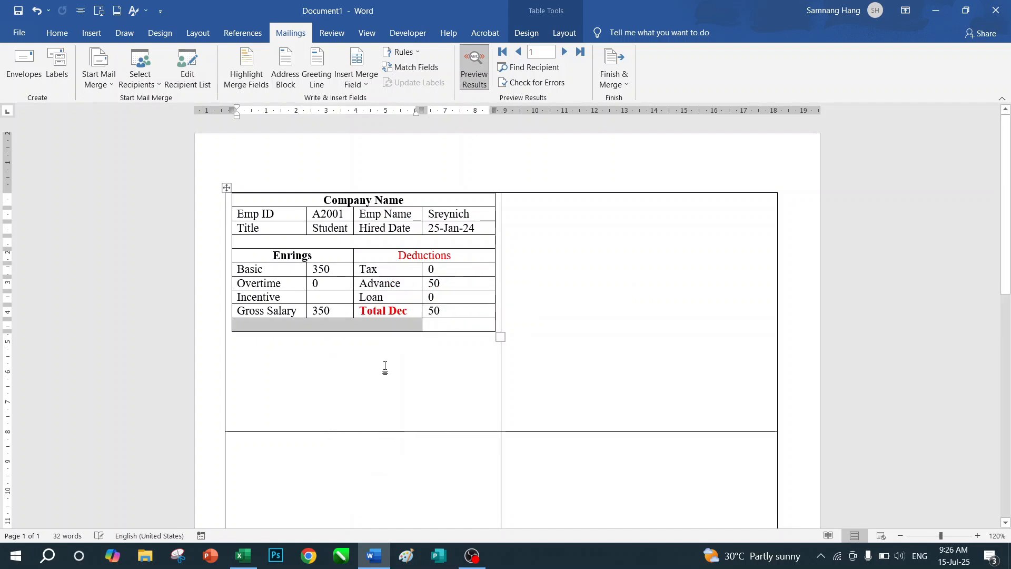
- Enter the label "Net Salary" in the merged cell of the last row and align it right
{"action": "left_click", "coordinate": [377, 331]}
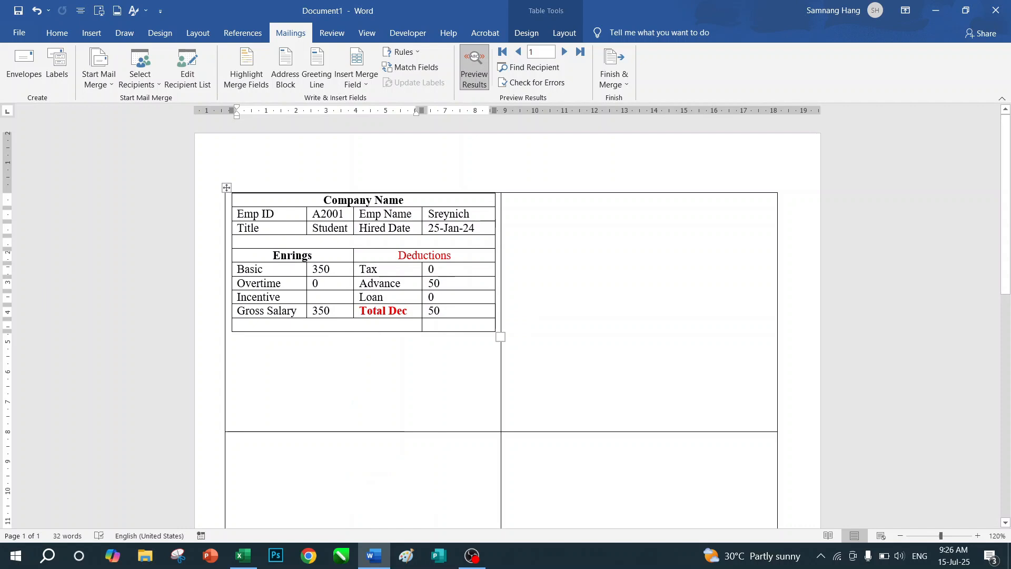
{"action": "type", "text": "Net "}
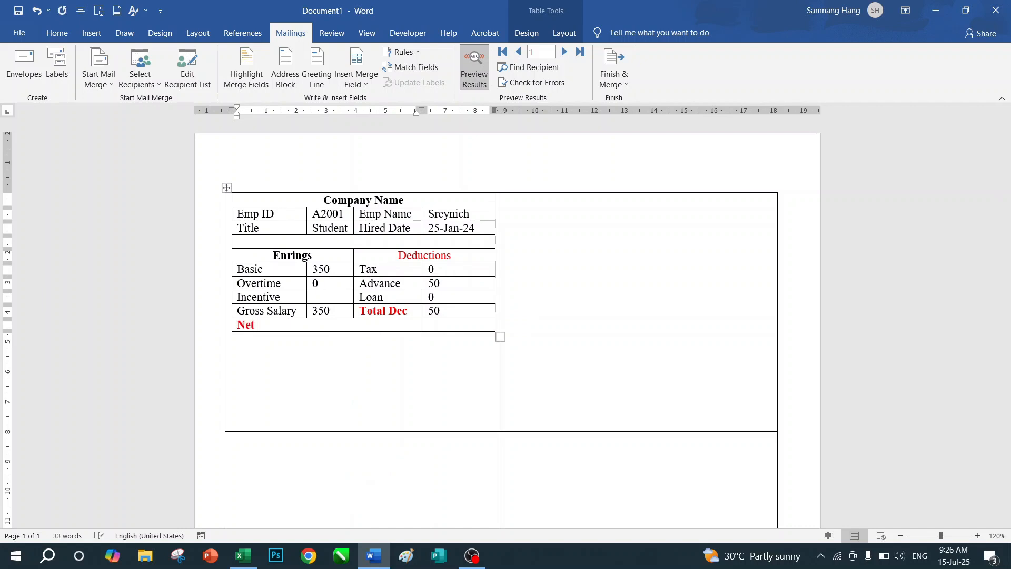
{"action": "type", "text": "Salary"}
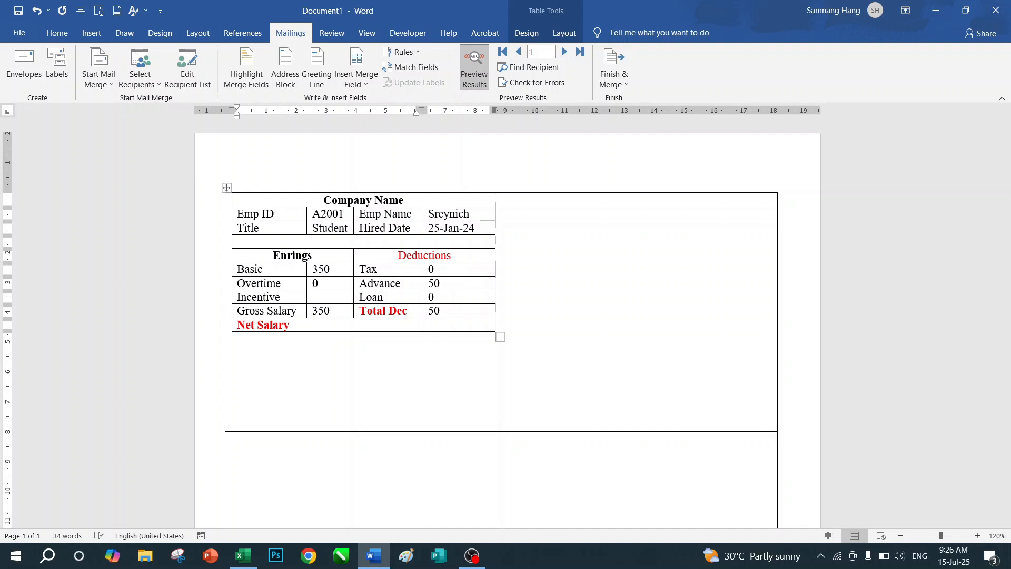
{"action": "left_click", "coordinate": [56, 32]}
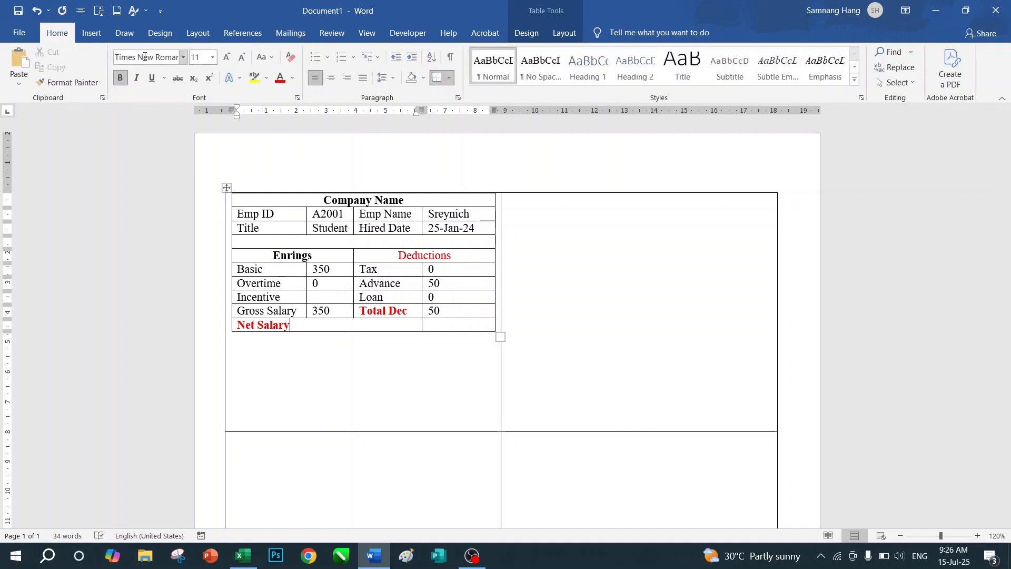
{"action": "left_click", "coordinate": [363, 77]}
{"action": "left_click", "coordinate": [347, 78]}
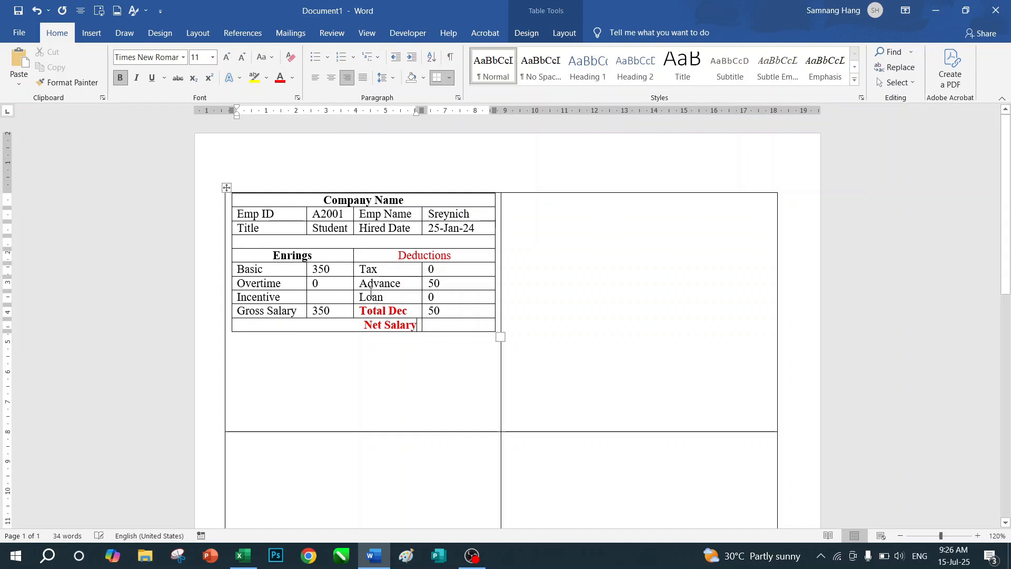
- Colour the "Net Salary" label in the nested table's last row dark blue
{"action": "left_click_drag", "start_coordinate": [364, 326], "coordinate": [417, 325]}
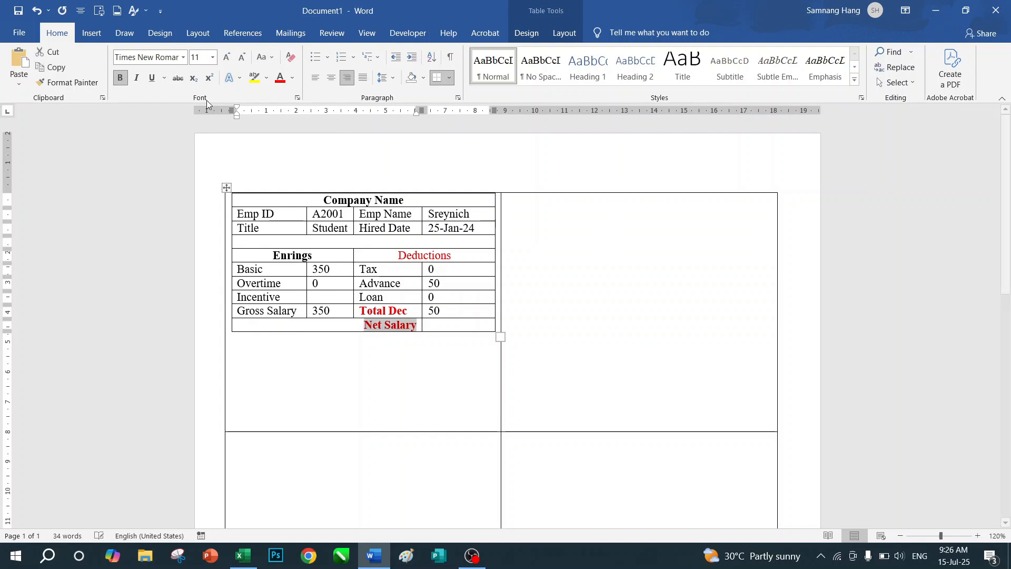
{"action": "left_click", "coordinate": [292, 79]}
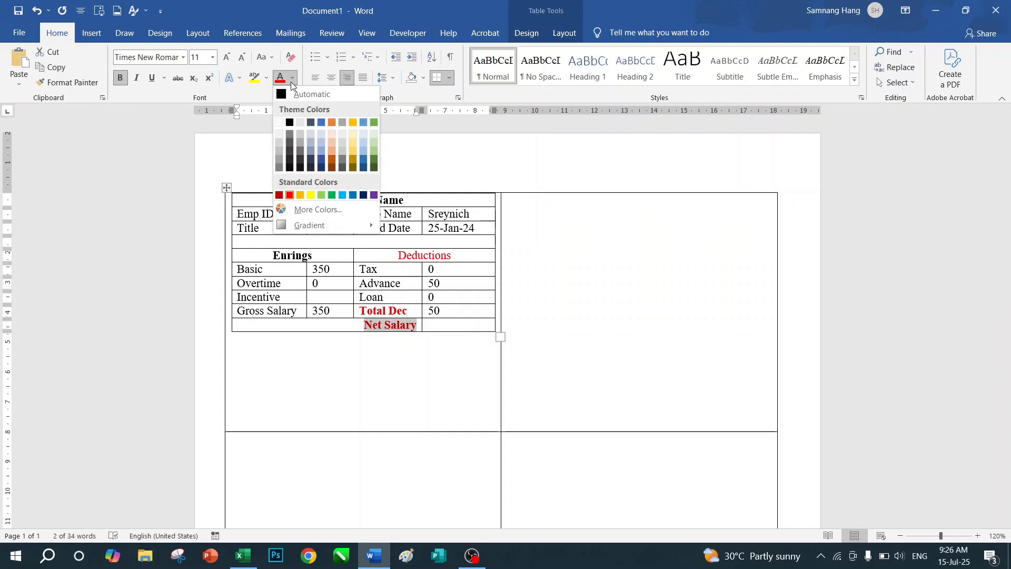
{"action": "left_click", "coordinate": [364, 196]}
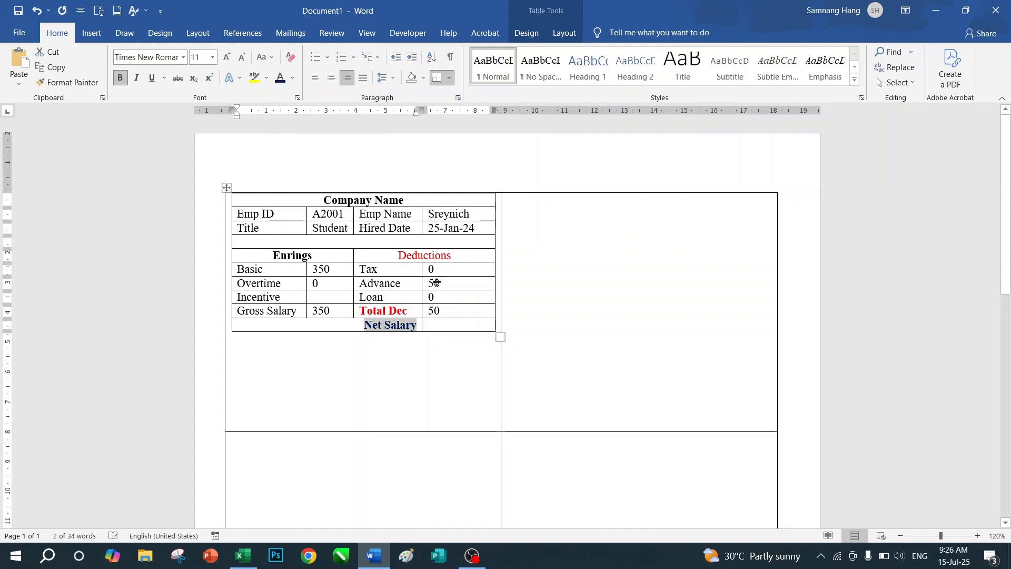
- Insert the Net_Pay merge field beside "Net Salary" and make it bold
{"action": "left_click", "coordinate": [464, 326]}
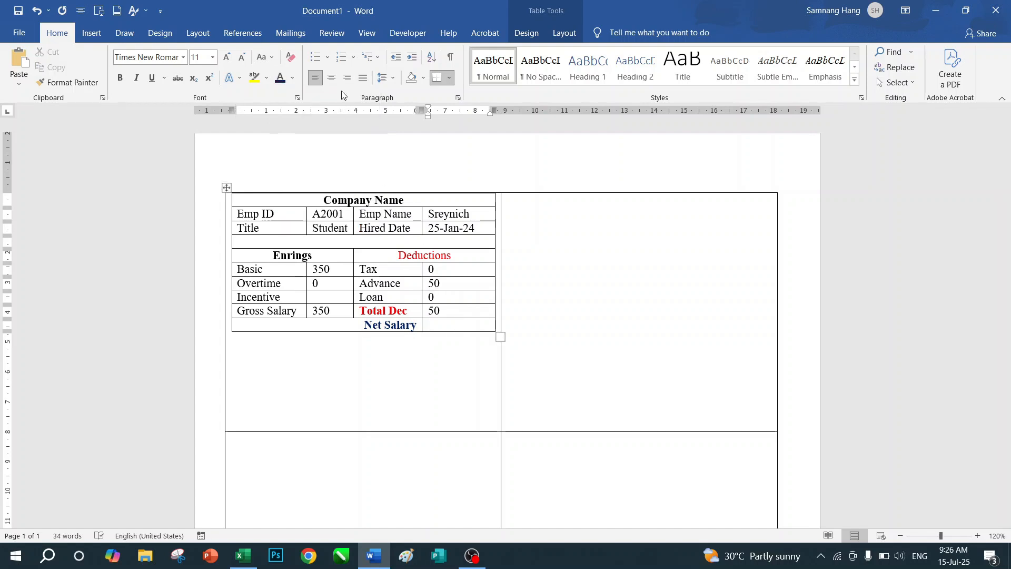
{"action": "left_click", "coordinate": [295, 34]}
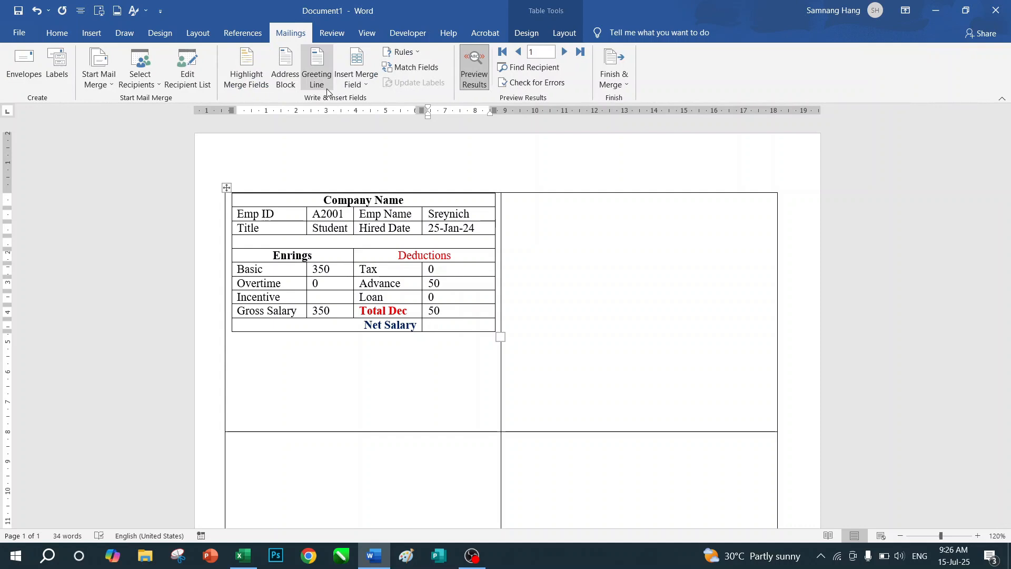
{"action": "left_click", "coordinate": [370, 83]}
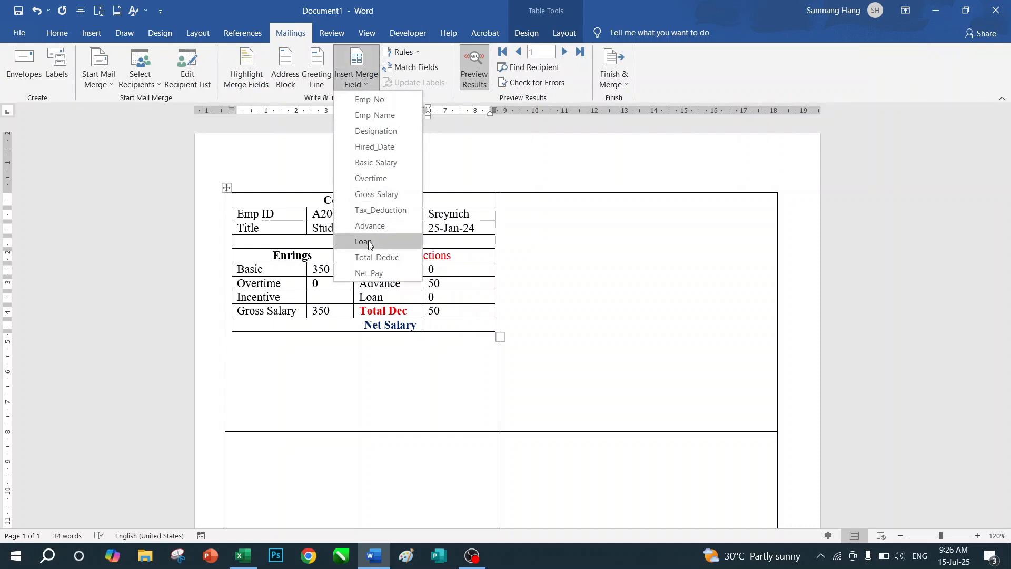
{"action": "left_click", "coordinate": [378, 273]}
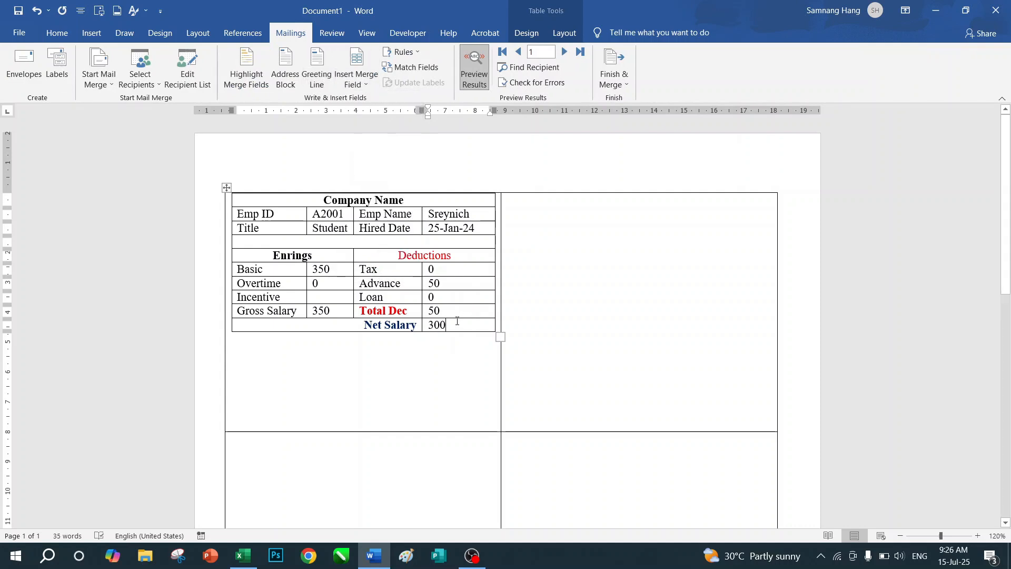
{"action": "left_click_drag", "start_coordinate": [447, 325], "coordinate": [426, 326]}
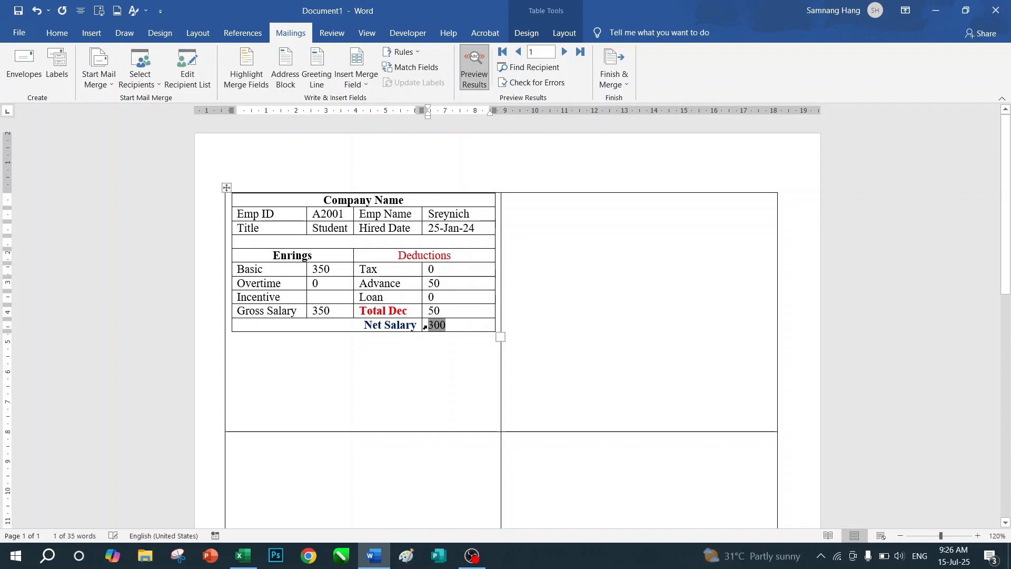
{"action": "left_click", "coordinate": [536, 319]}
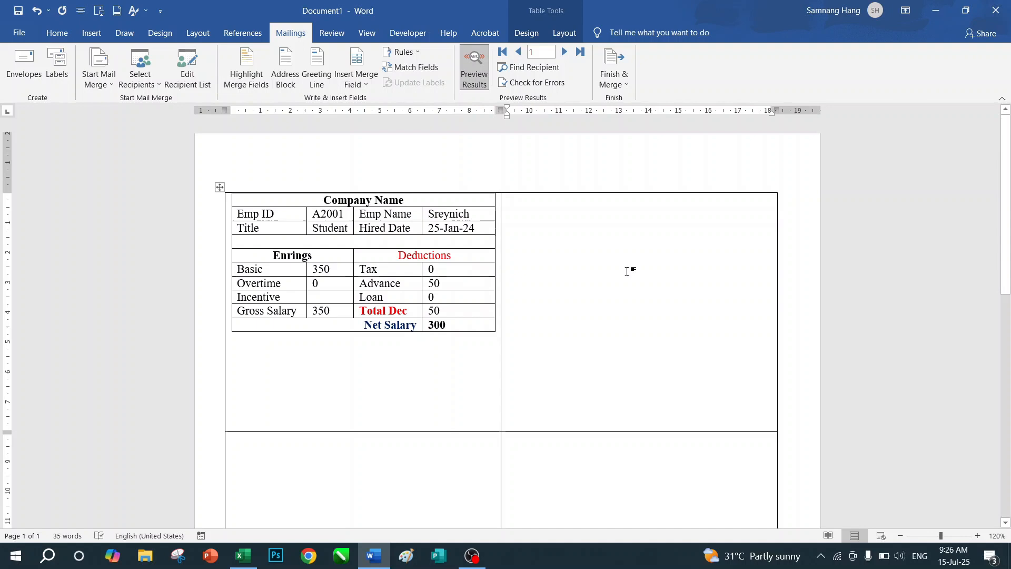
- Set the mail merge type to Labels, dismissing the label options, and update the labels to copy the pay slip into the other cells
{"action": "left_click", "coordinate": [481, 327]}
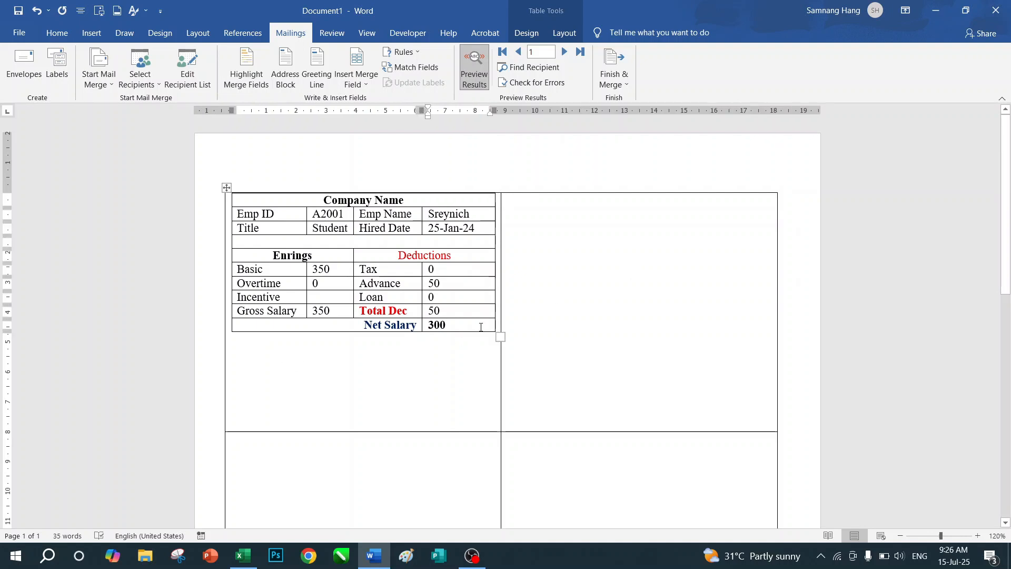
{"action": "left_click", "coordinate": [112, 86]}
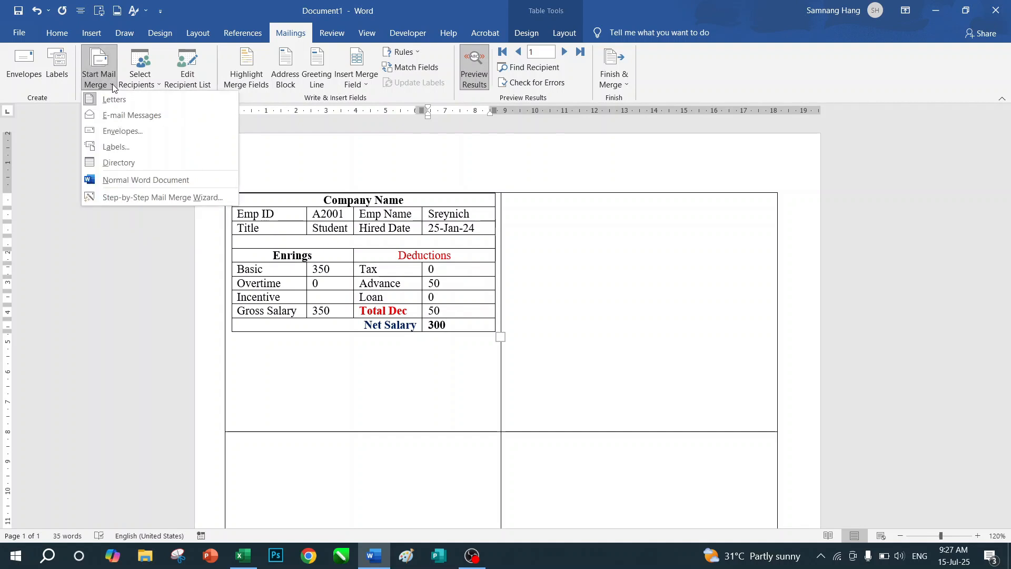
{"action": "left_click", "coordinate": [134, 149]}
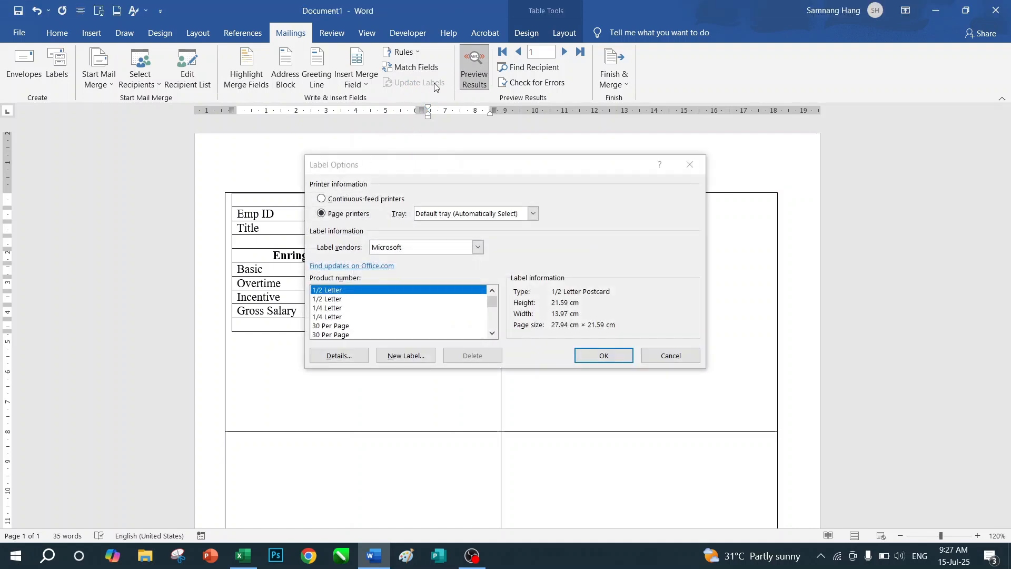
{"action": "left_click", "coordinate": [679, 359]}
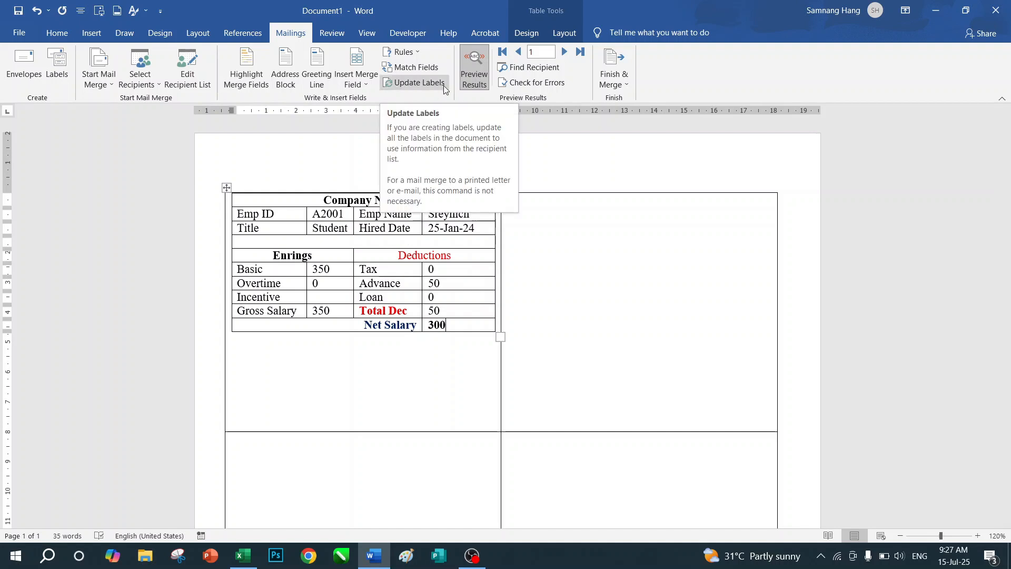
{"action": "left_click", "coordinate": [430, 83]}
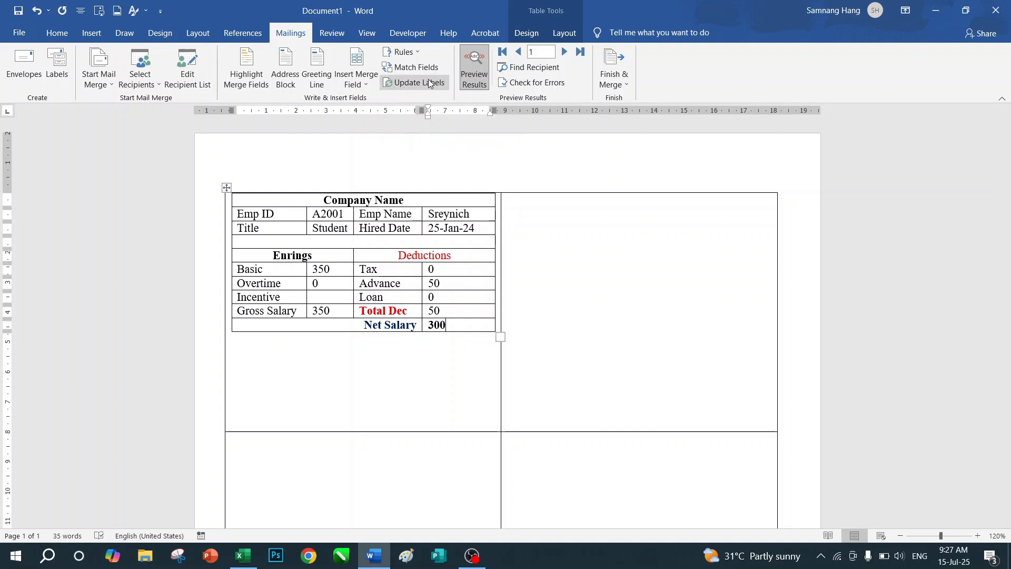
{"action": "left_click", "coordinate": [430, 84]}
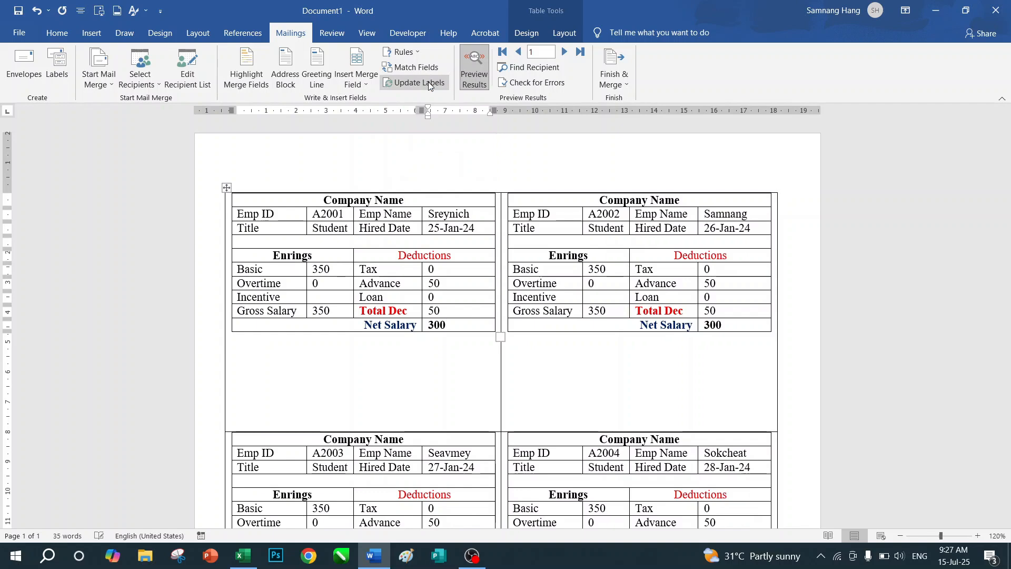
- Examine the previewed pay slips in all four cells of the page
{"action": "scroll", "coordinate": [557, 355], "scroll_direction": "down", "scroll_amount": 5}
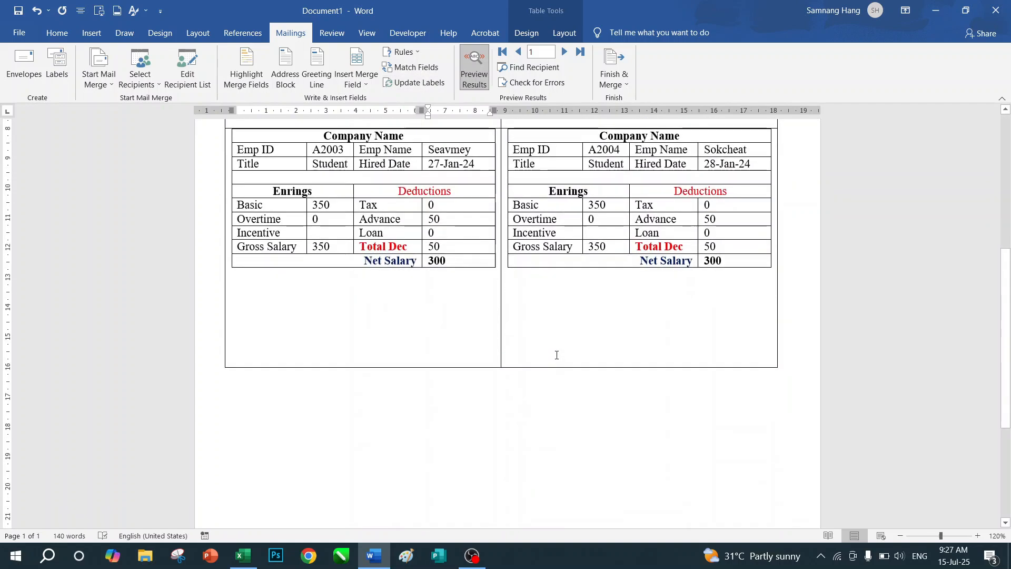
{"action": "scroll", "coordinate": [557, 355], "scroll_direction": "up", "scroll_amount": 5}
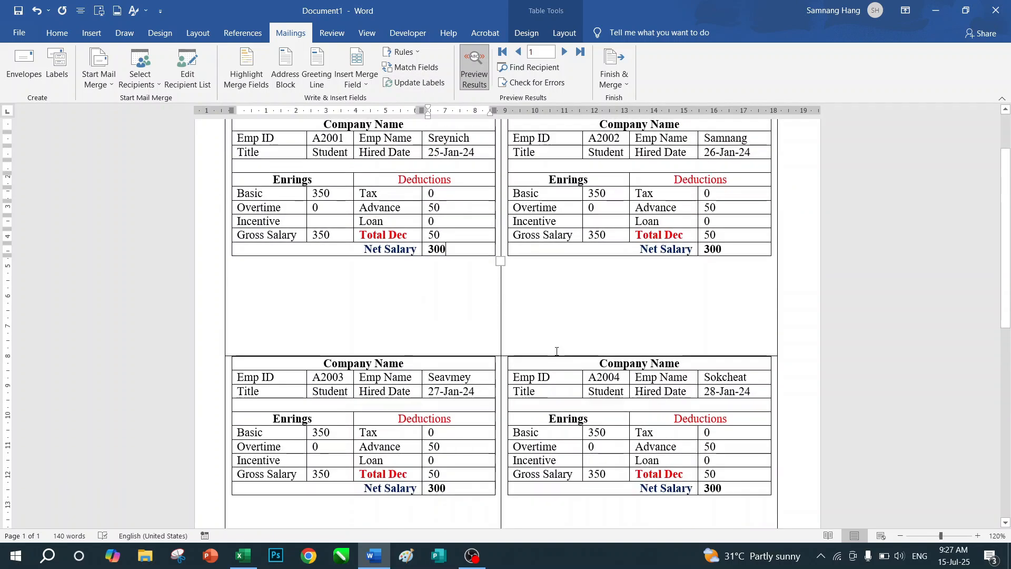
{"action": "scroll", "coordinate": [557, 351], "scroll_direction": "down", "scroll_amount": 4}
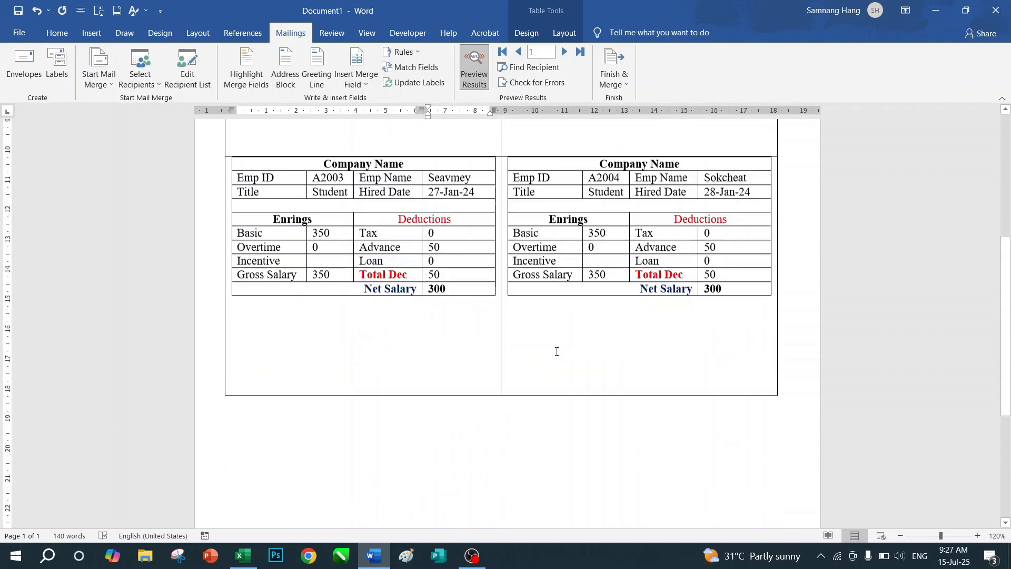
{"action": "scroll", "coordinate": [557, 351], "scroll_direction": "down", "scroll_amount": 2}
{"action": "scroll", "coordinate": [557, 350], "scroll_direction": "up", "scroll_amount": 3}
{"action": "scroll", "coordinate": [557, 347], "scroll_direction": "up", "scroll_amount": 2}
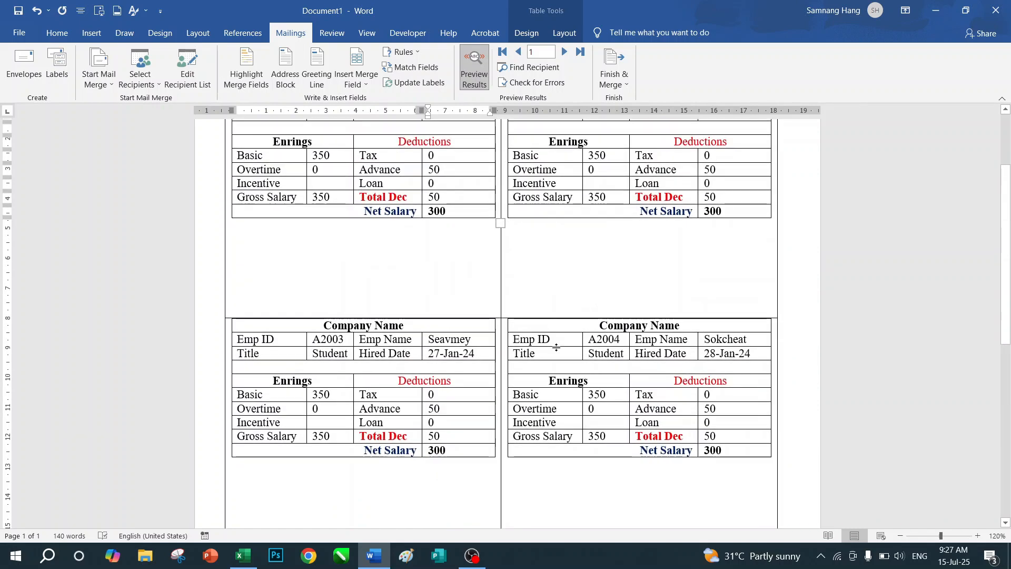
{"action": "scroll", "coordinate": [557, 348], "scroll_direction": "down", "scroll_amount": 7}
{"action": "scroll", "coordinate": [557, 348], "scroll_direction": "up", "scroll_amount": 3}
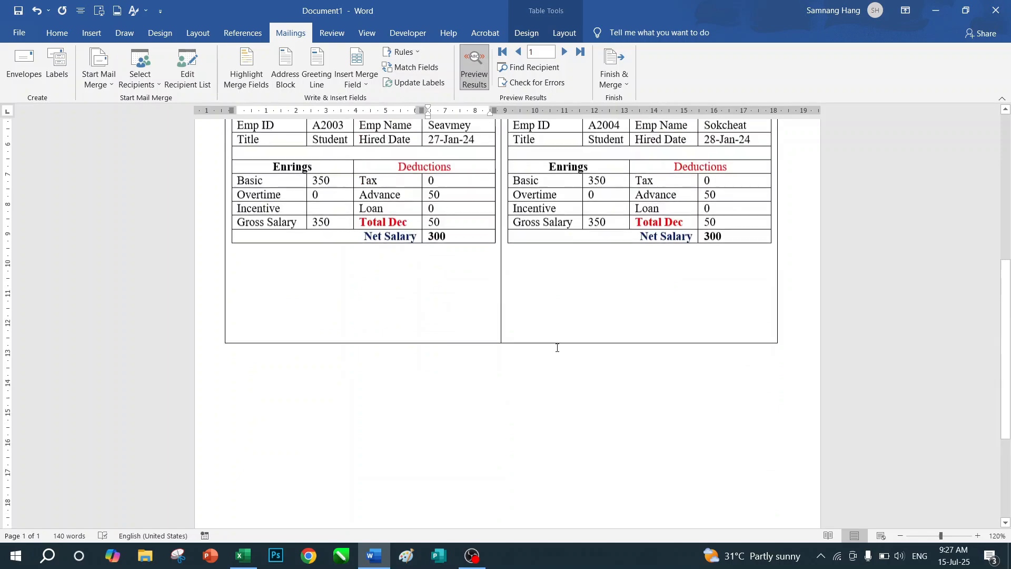
{"action": "scroll", "coordinate": [557, 348], "scroll_direction": "up", "scroll_amount": 7}
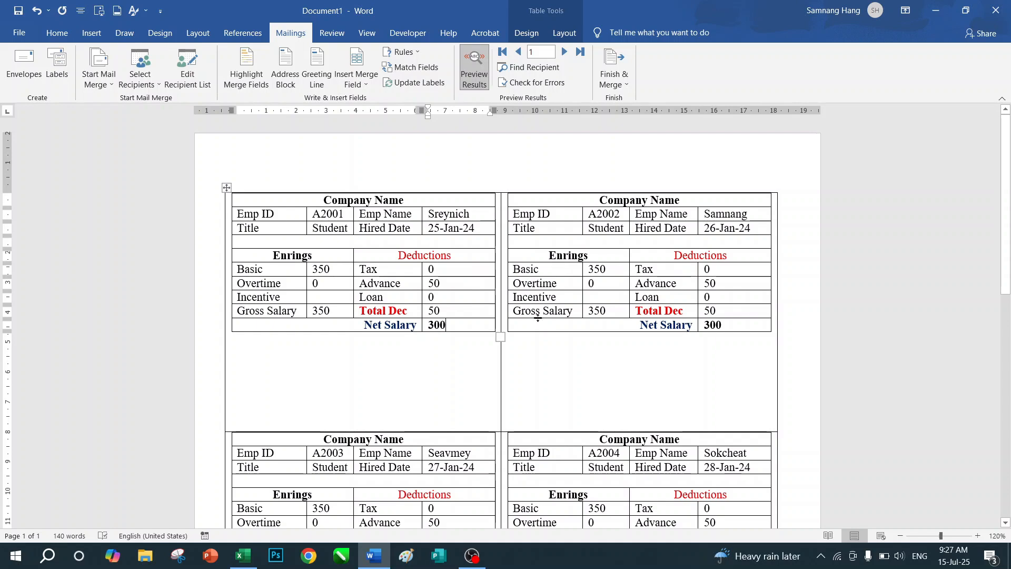
- Switch to the Payslip workbook in Excel to check the last employee record in row 17, and return to the Word document
{"action": "left_click", "coordinate": [243, 555]}
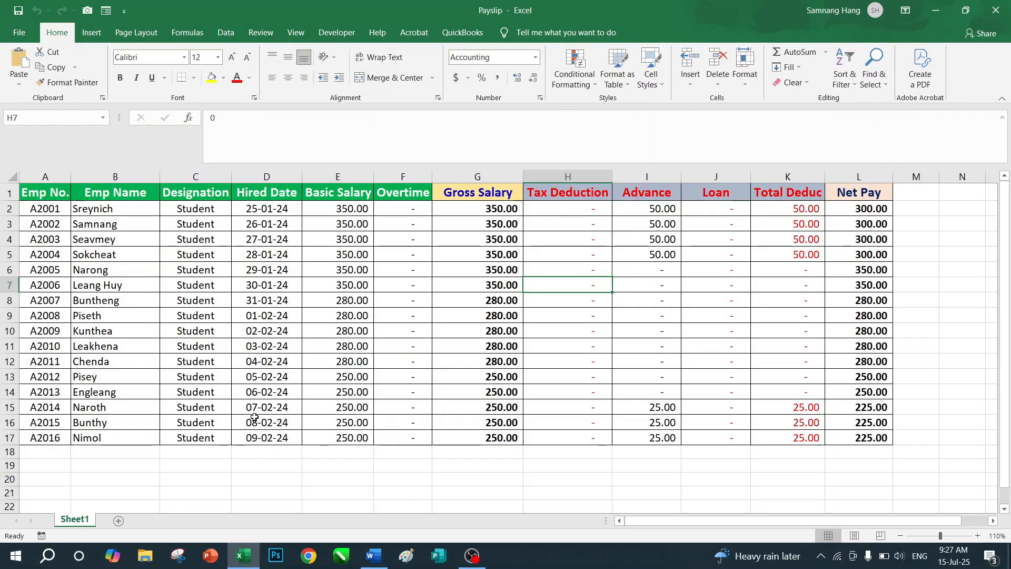
{"action": "left_click", "coordinate": [50, 440]}
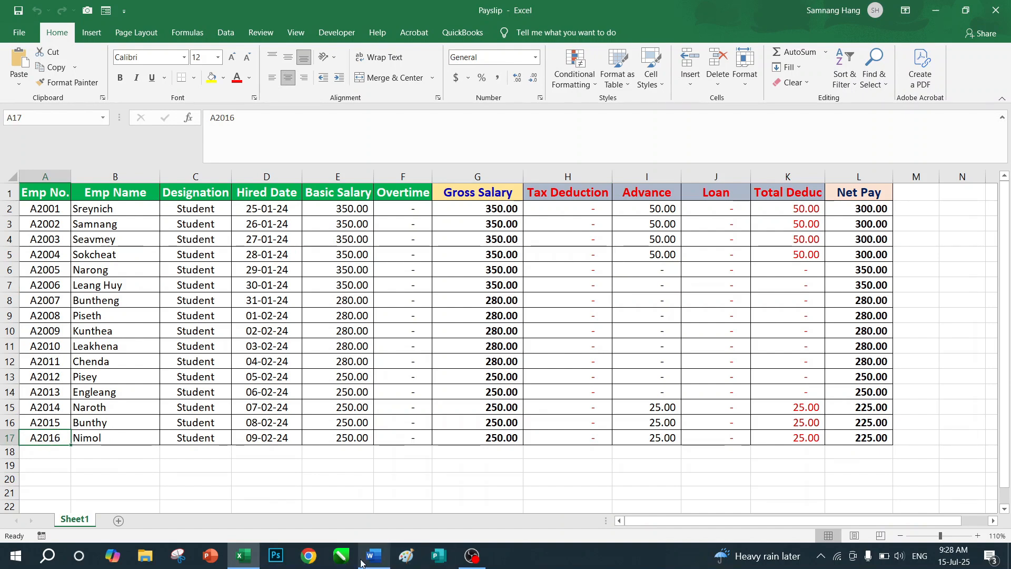
{"action": "left_click", "coordinate": [369, 560]}
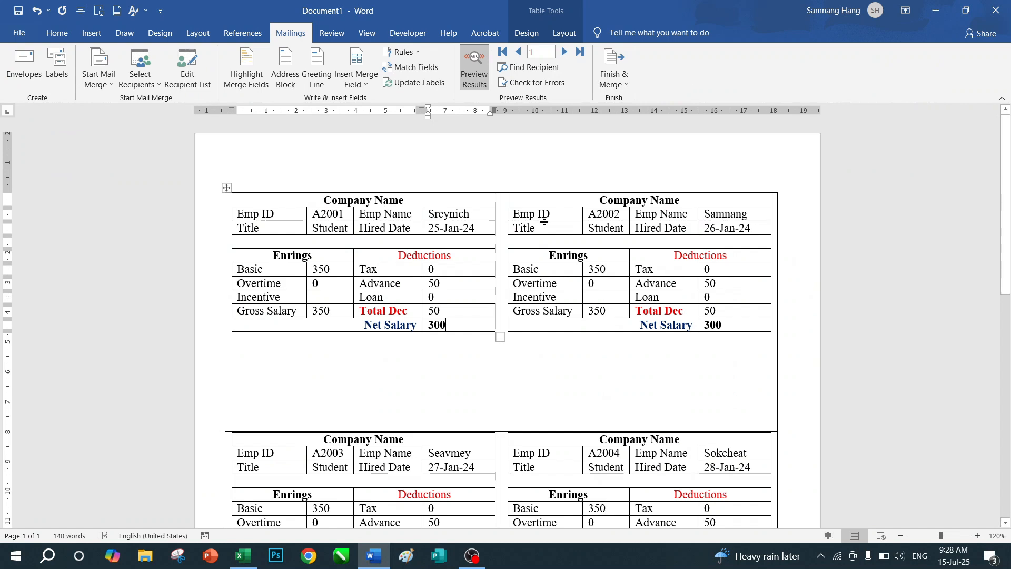
- Finish the merge by sending all records to a new document of individual pay slips
{"action": "left_click", "coordinate": [625, 86]}
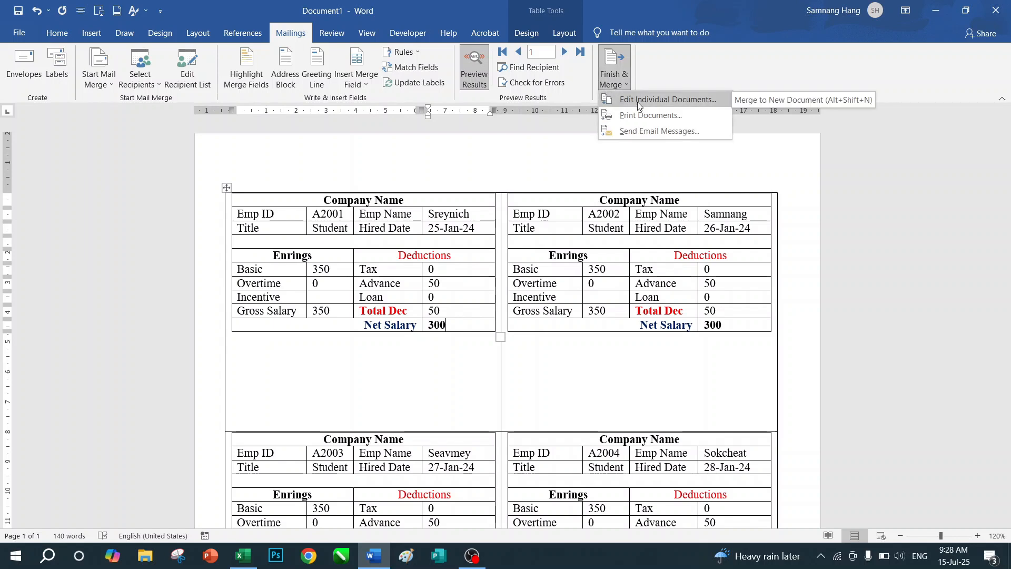
{"action": "left_click", "coordinate": [637, 100]}
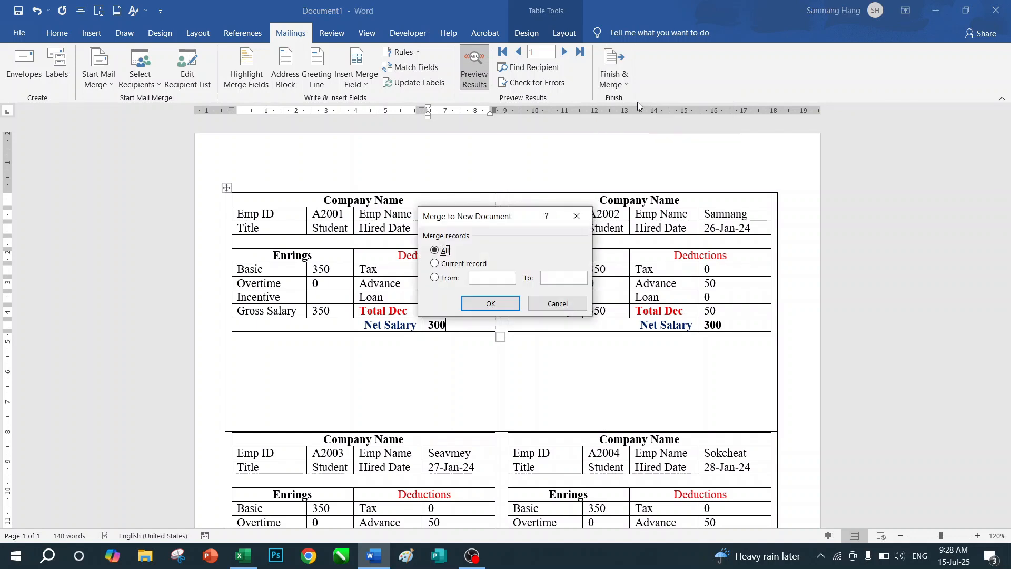
{"action": "left_click", "coordinate": [491, 306]}
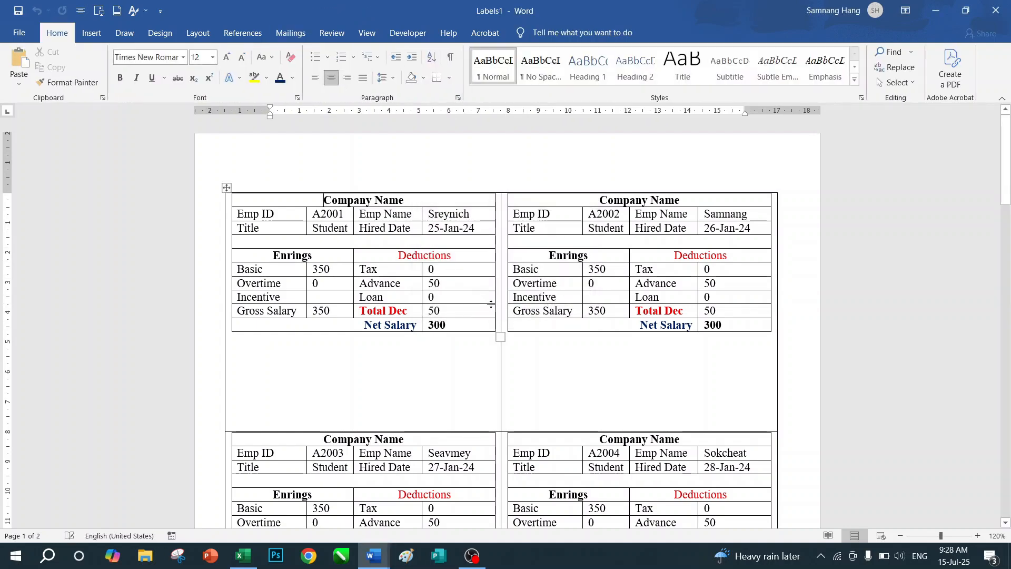
- Review the merged pay slips from the first page through the last employee's slip on the final page
{"action": "scroll", "coordinate": [491, 304], "scroll_direction": "down", "scroll_amount": 12}
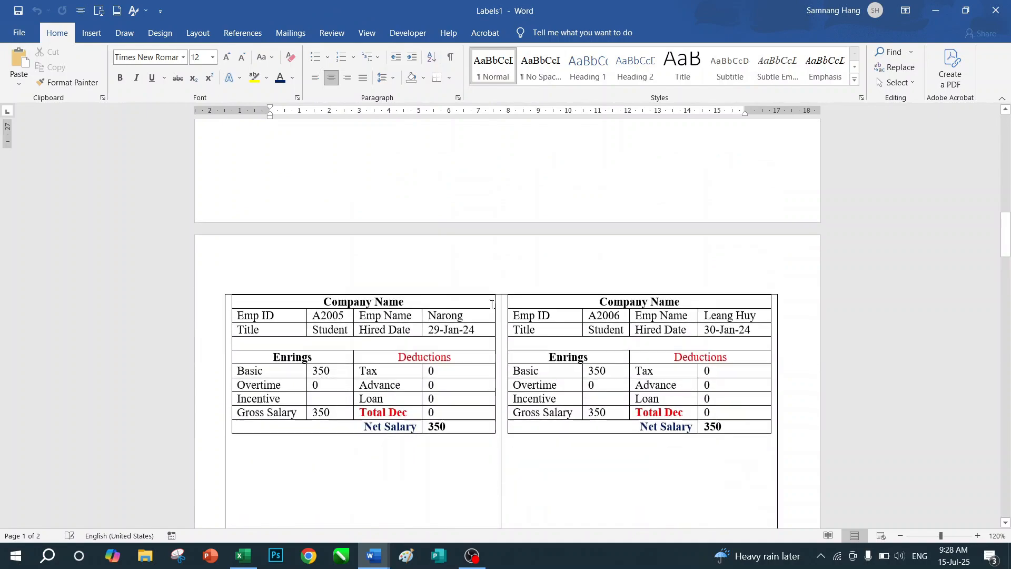
{"action": "scroll", "coordinate": [491, 304], "scroll_direction": "down", "scroll_amount": 15}
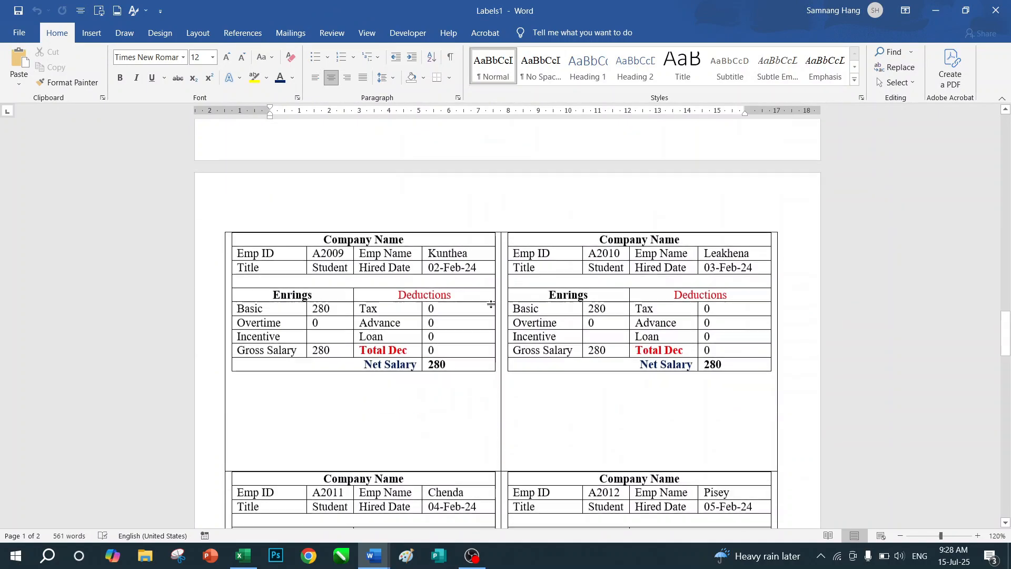
{"action": "scroll", "coordinate": [491, 305], "scroll_direction": "down", "scroll_amount": 8}
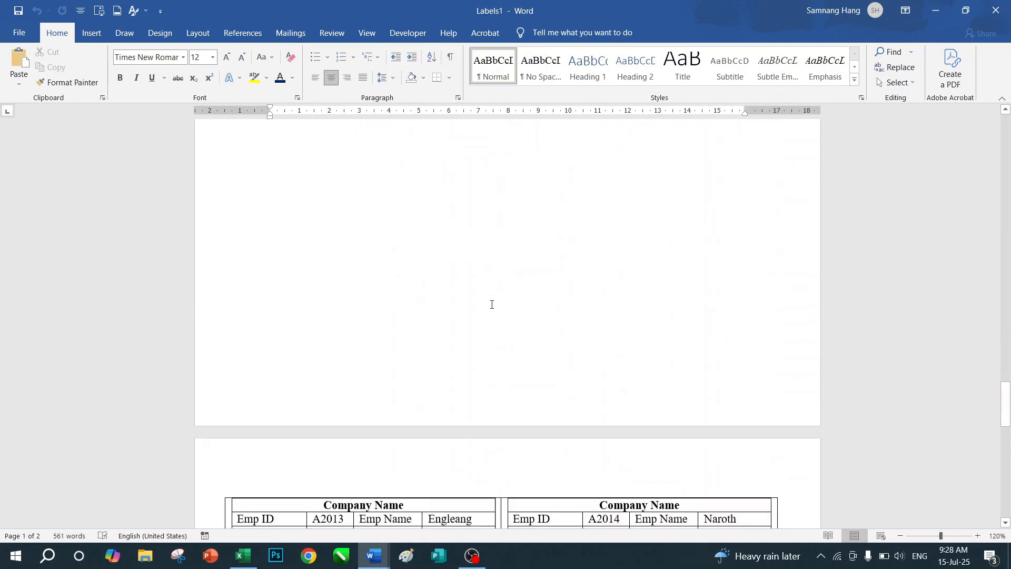
{"action": "scroll", "coordinate": [492, 305], "scroll_direction": "down", "scroll_amount": 15}
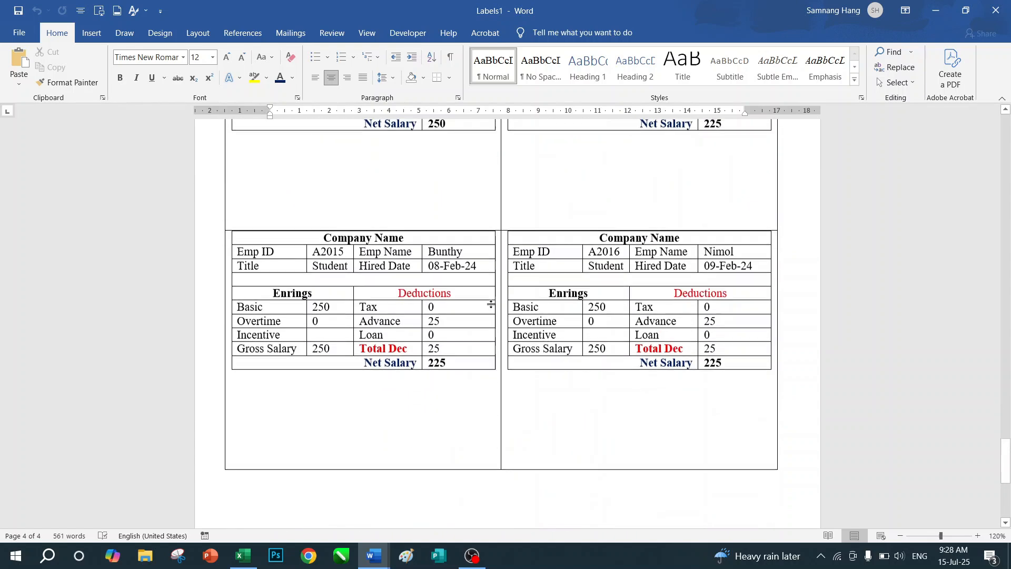
{"action": "scroll", "coordinate": [491, 305], "scroll_direction": "down", "scroll_amount": 8}
{"action": "scroll", "coordinate": [492, 304], "scroll_direction": "up", "scroll_amount": 6}
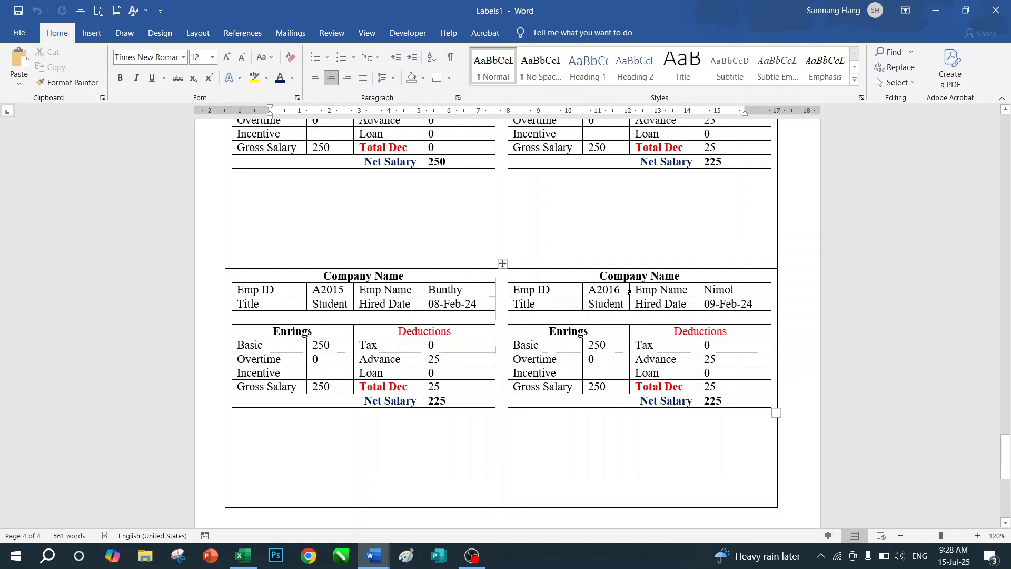
{"action": "left_click", "coordinate": [624, 298]}
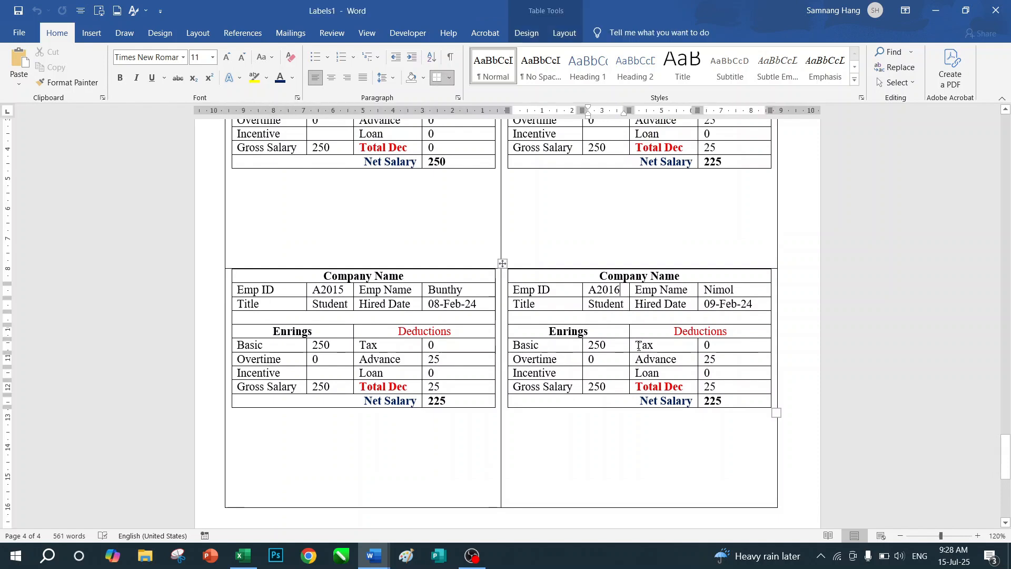